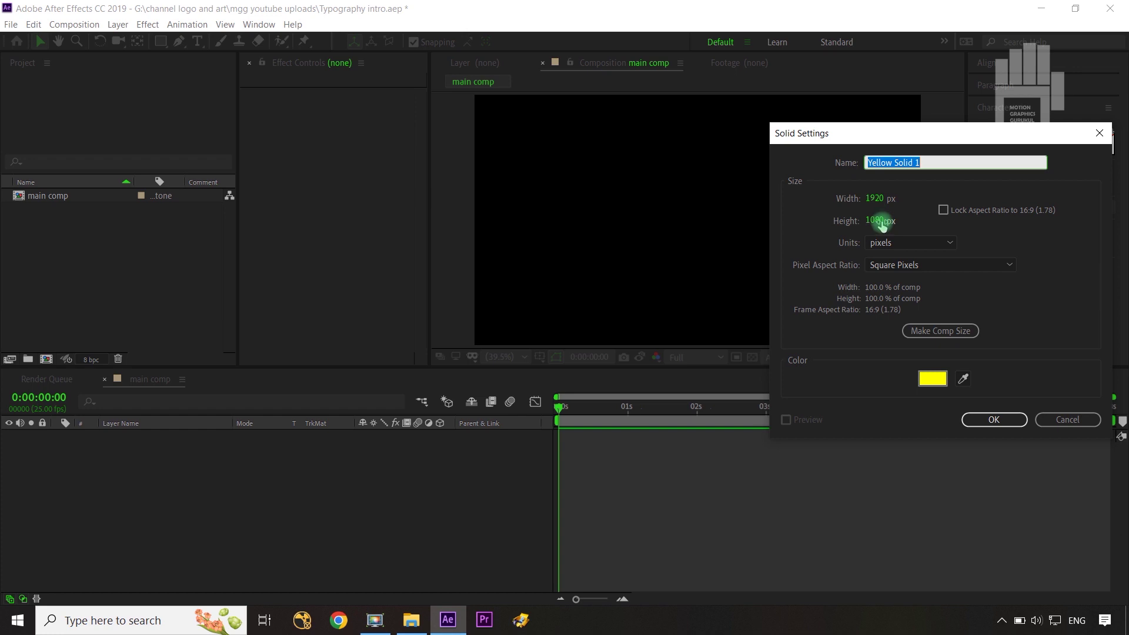
# - Create a yellow 1920 × 1080 px solid named bg in the main composition
pyautogui.write('bg')
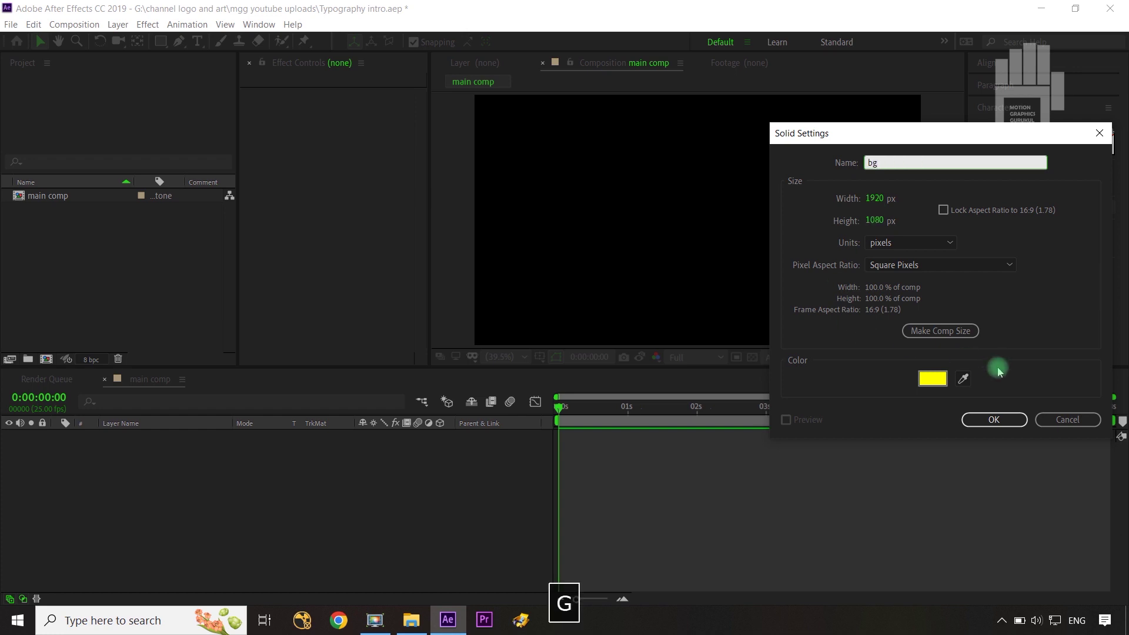
pyautogui.click(1001, 419)
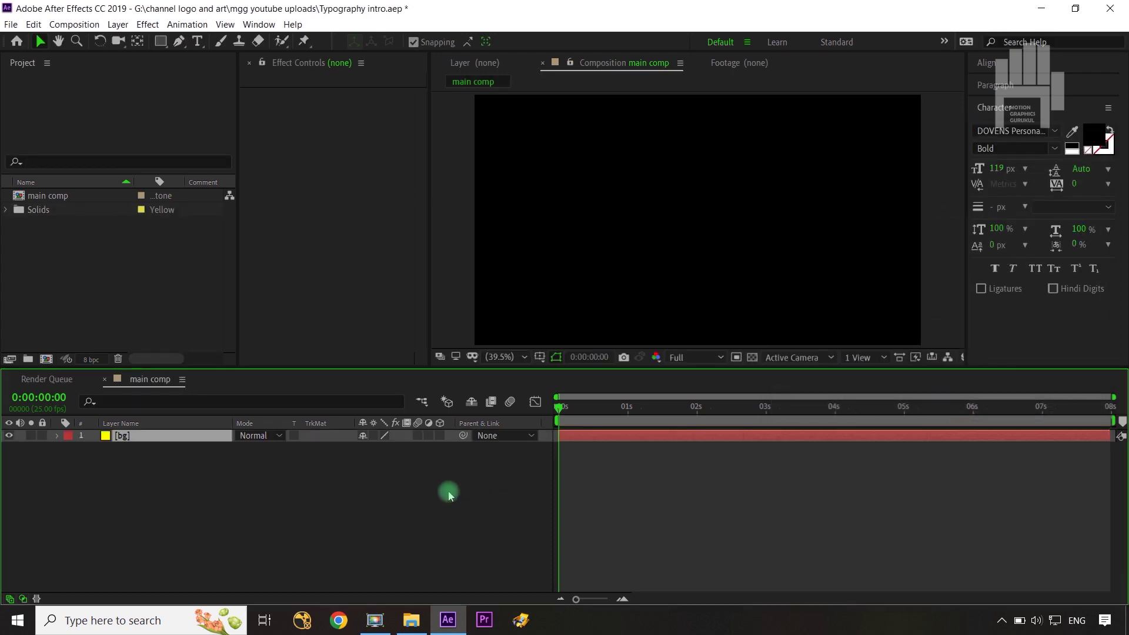
pyautogui.click(422, 506)
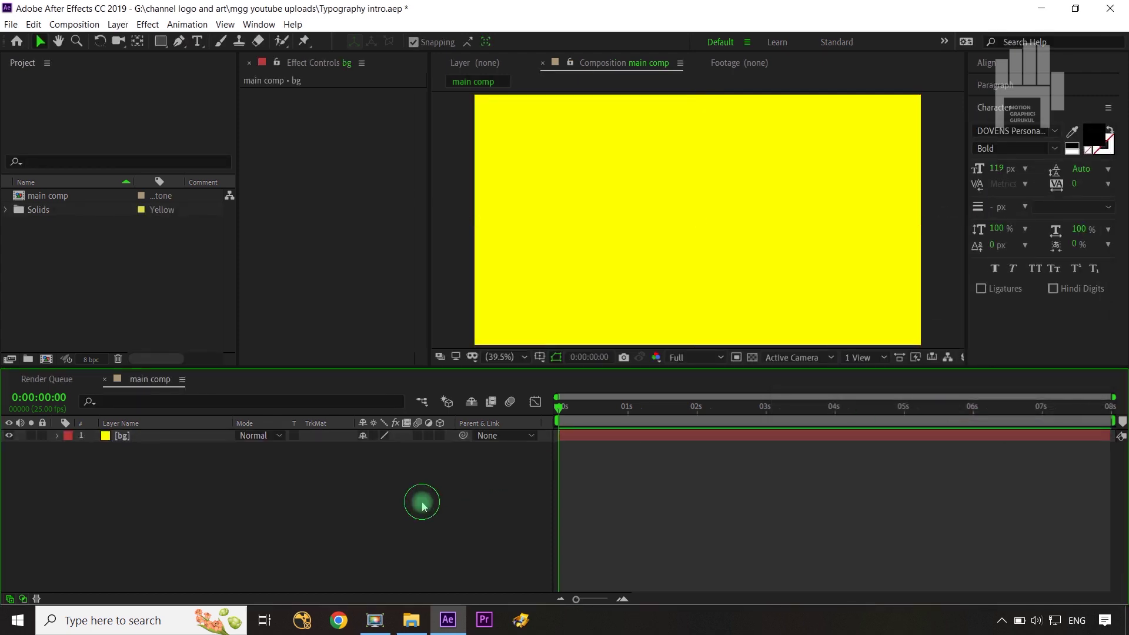
# - Add a text layer reading "International" over the yellow background
pyautogui.click(200, 43)
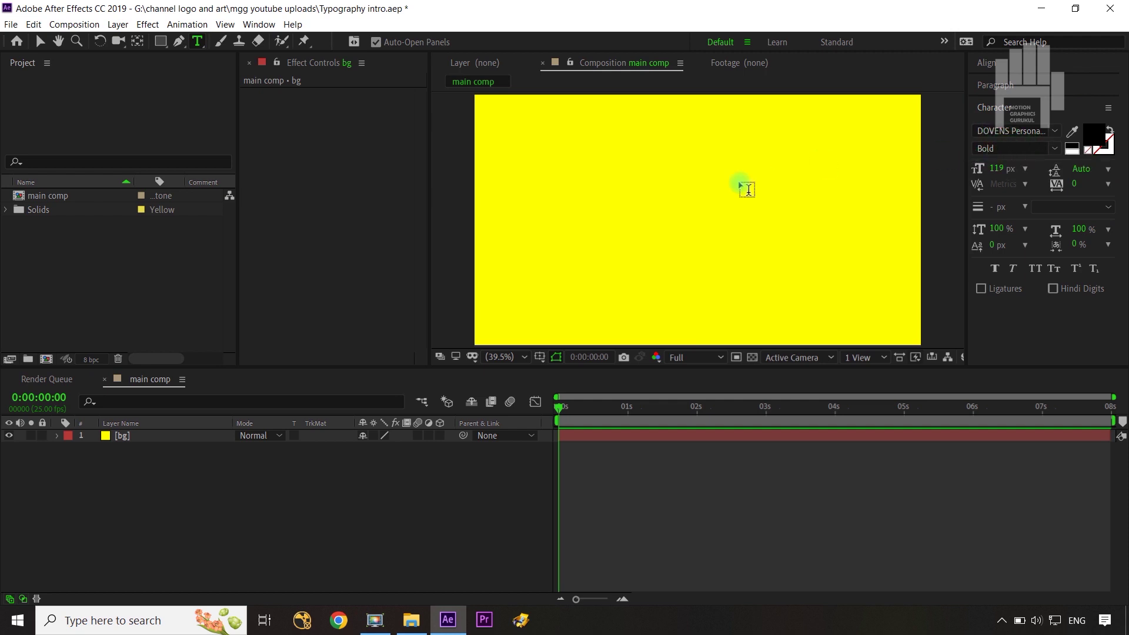
pyautogui.click(589, 224)
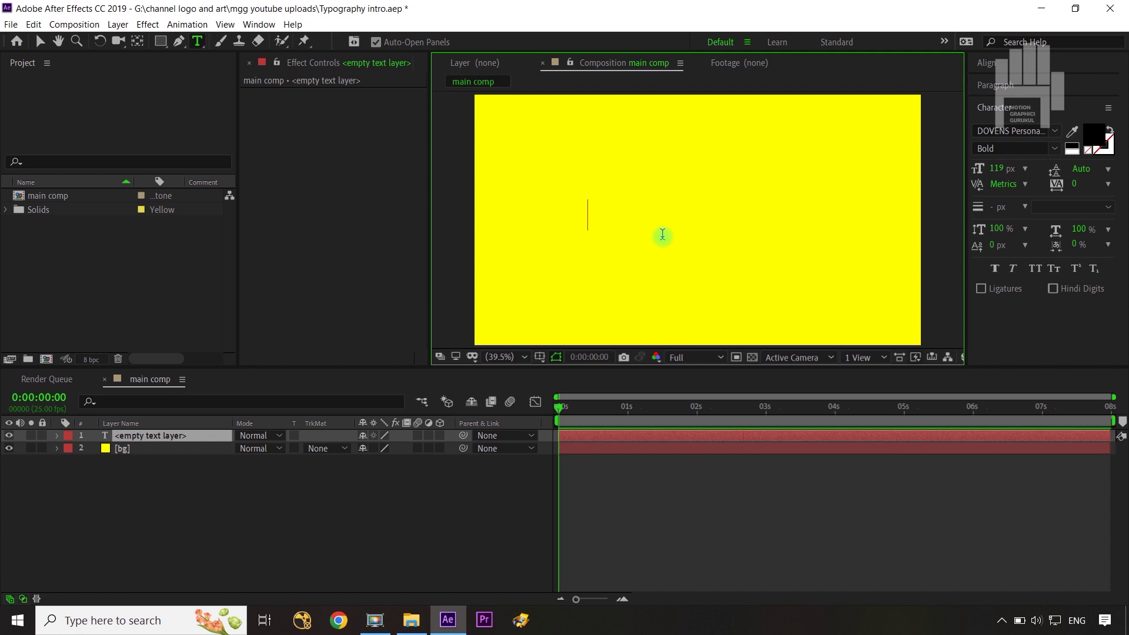
pyautogui.write('International')
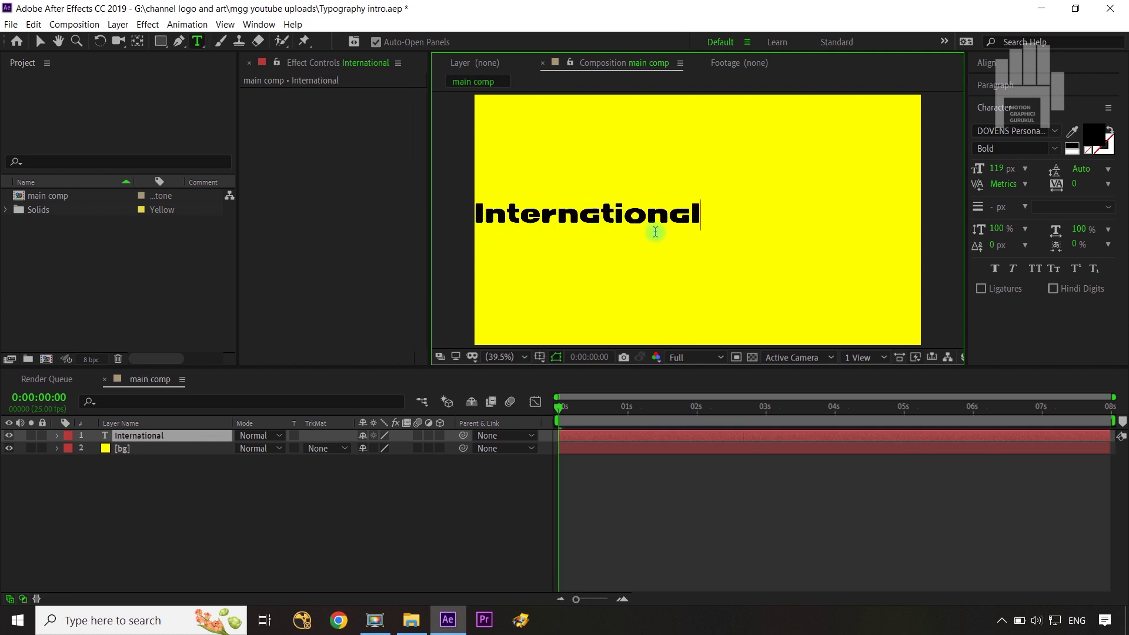
# - Center the International layer's anchor point on the text and align the layer to the composition's center, both horizontally and vertically
pyautogui.click(164, 435)
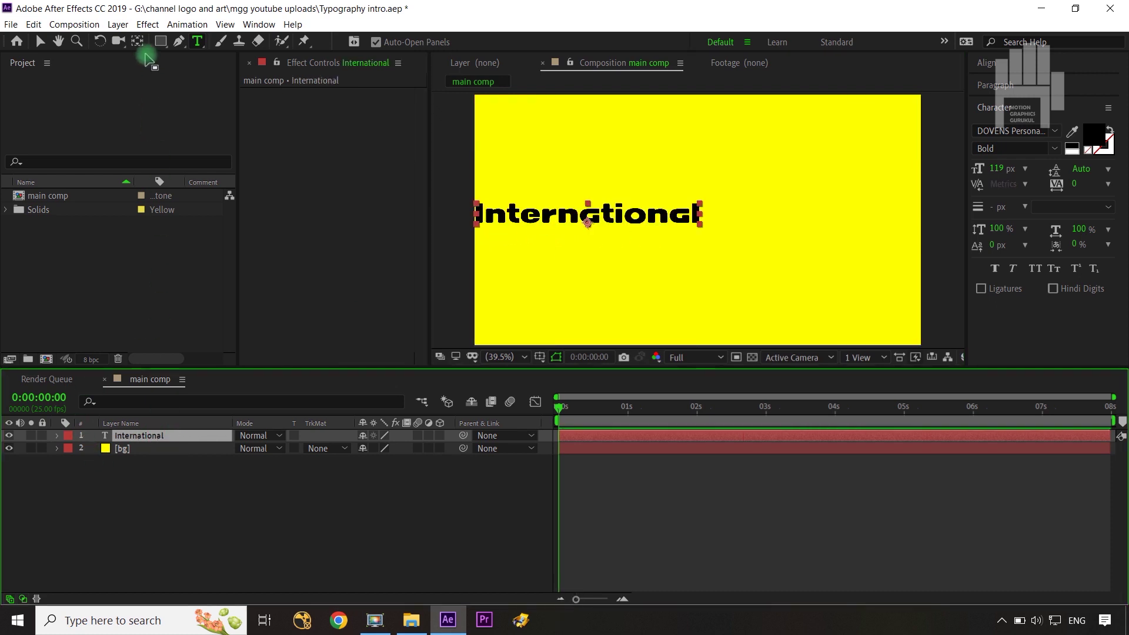
pyautogui.keyDown('ctrl'); pyautogui.click(140, 44); pyautogui.keyUp('ctrl')
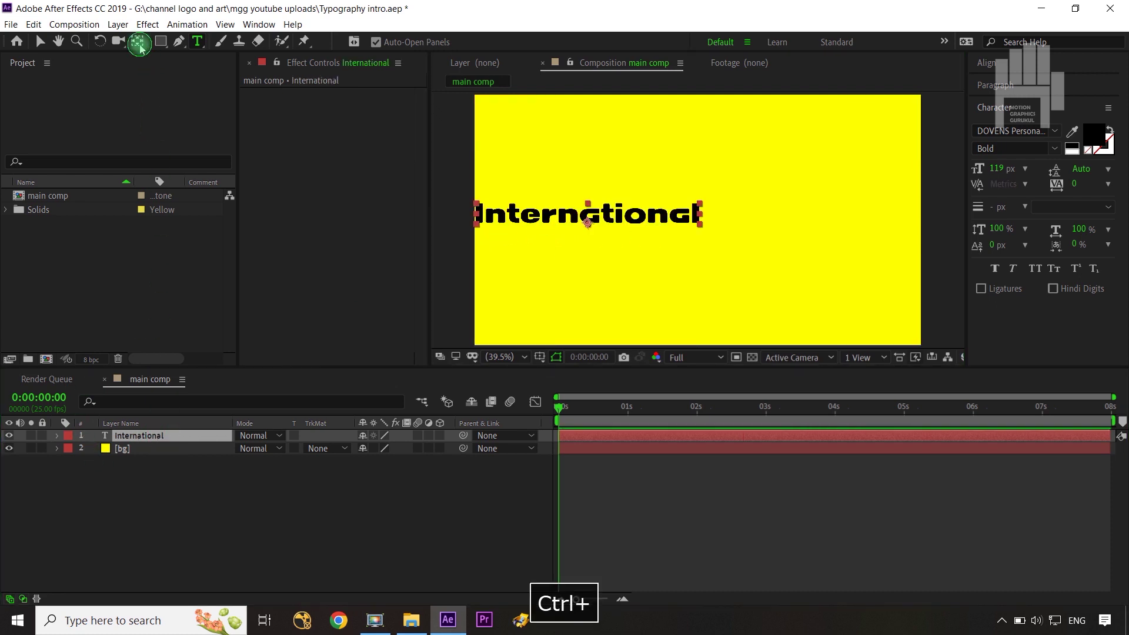
pyautogui.click(993, 65)
pyautogui.click(1007, 99)
pyautogui.click(1082, 99)
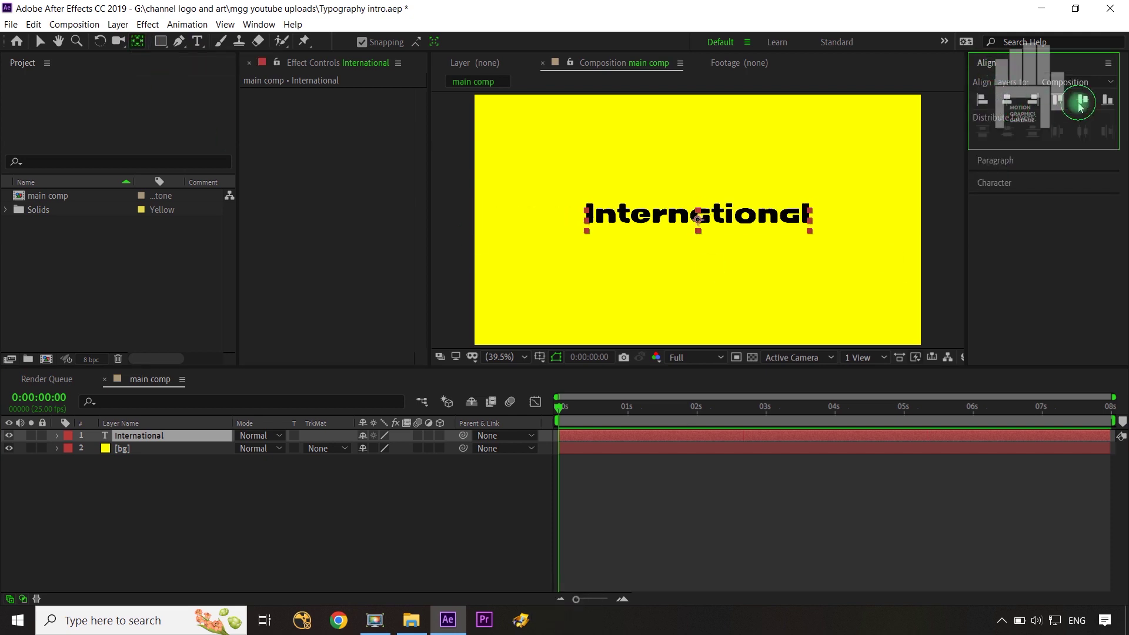
pyautogui.click(482, 515)
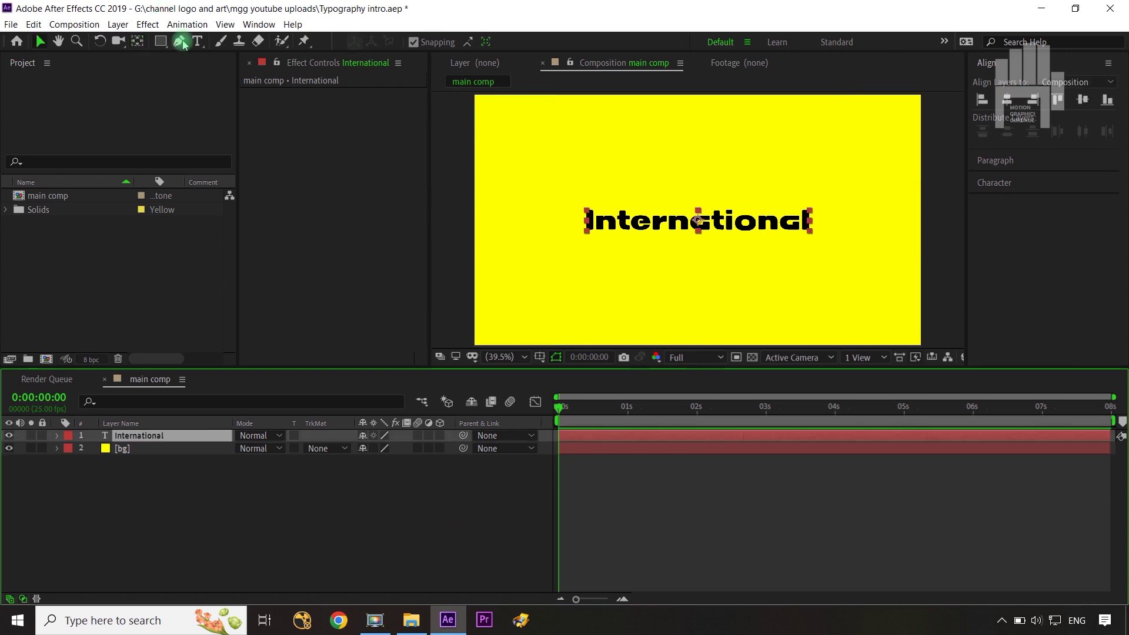
# - Add a separate text layer containing a capital "I" above the word International
pyautogui.click(197, 41)
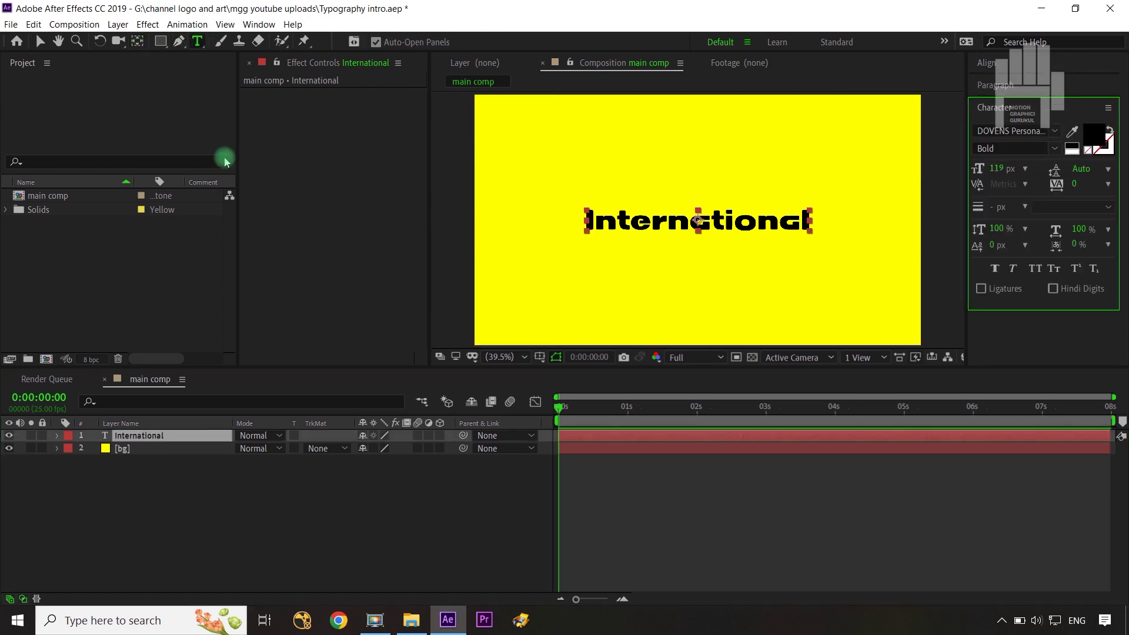
pyautogui.click(694, 171)
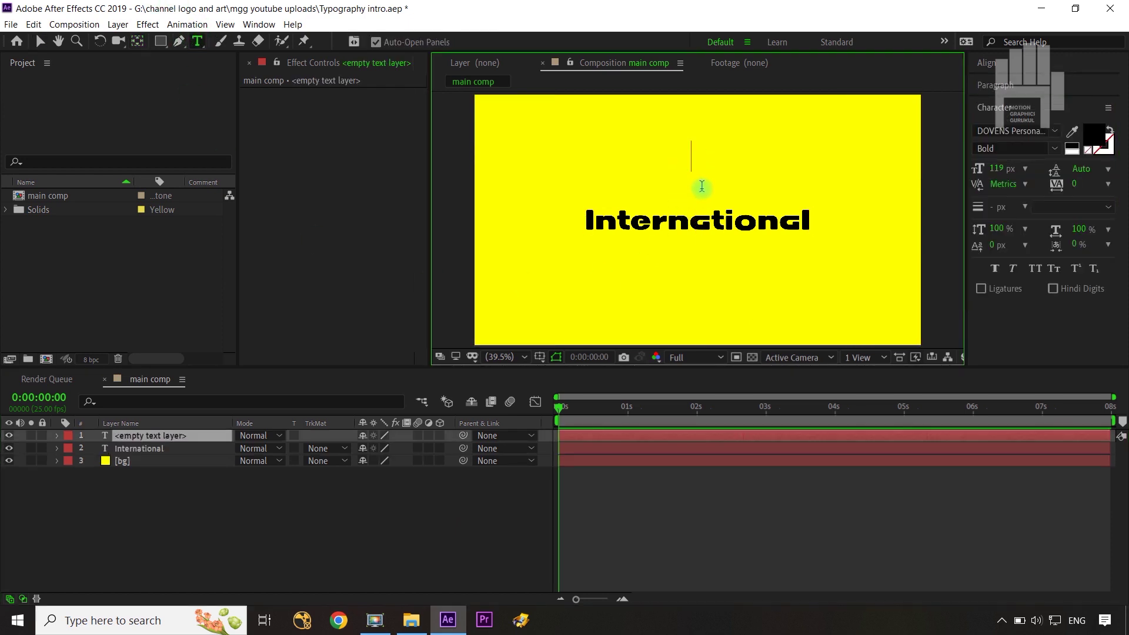
pyautogui.write('i')
pyautogui.press('BackSpace')
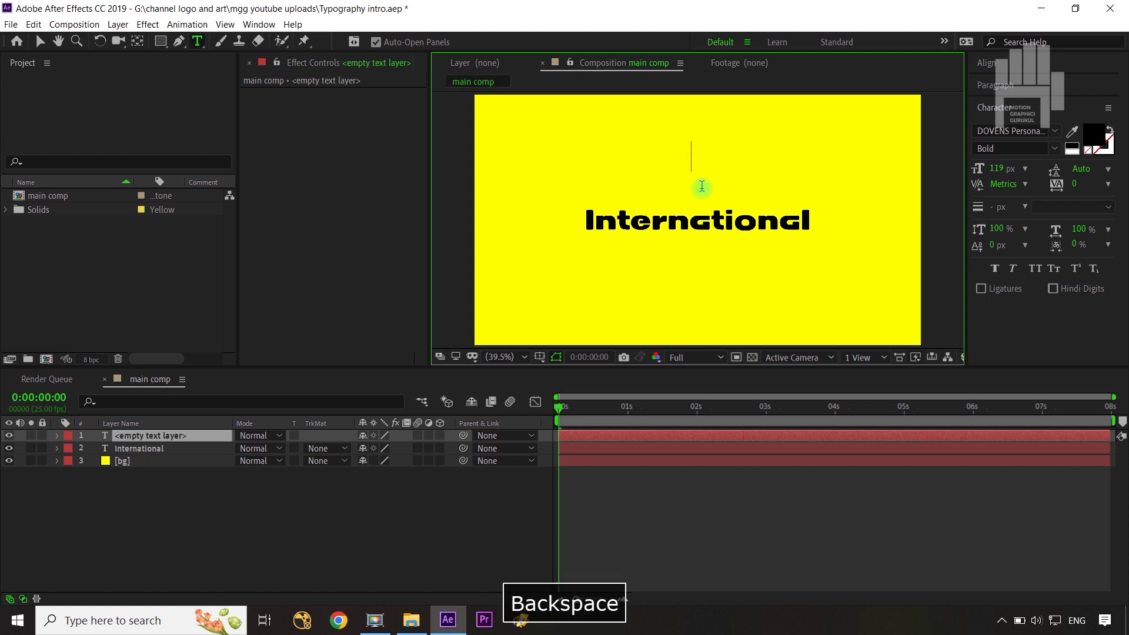
pyautogui.write('I')
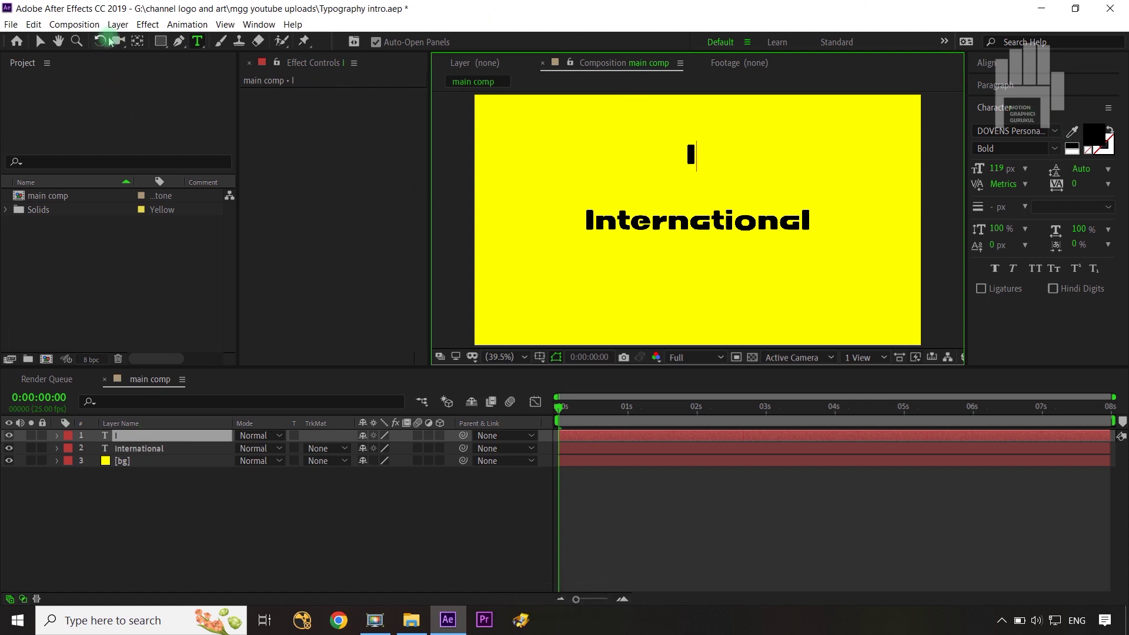
# - Center the I layer's anchor point, center it vertically in the composition, and place it exactly over the first letter of International
pyautogui.keyDown('ctrl'); pyautogui.doubleClick(138, 44); pyautogui.keyUp('ctrl')
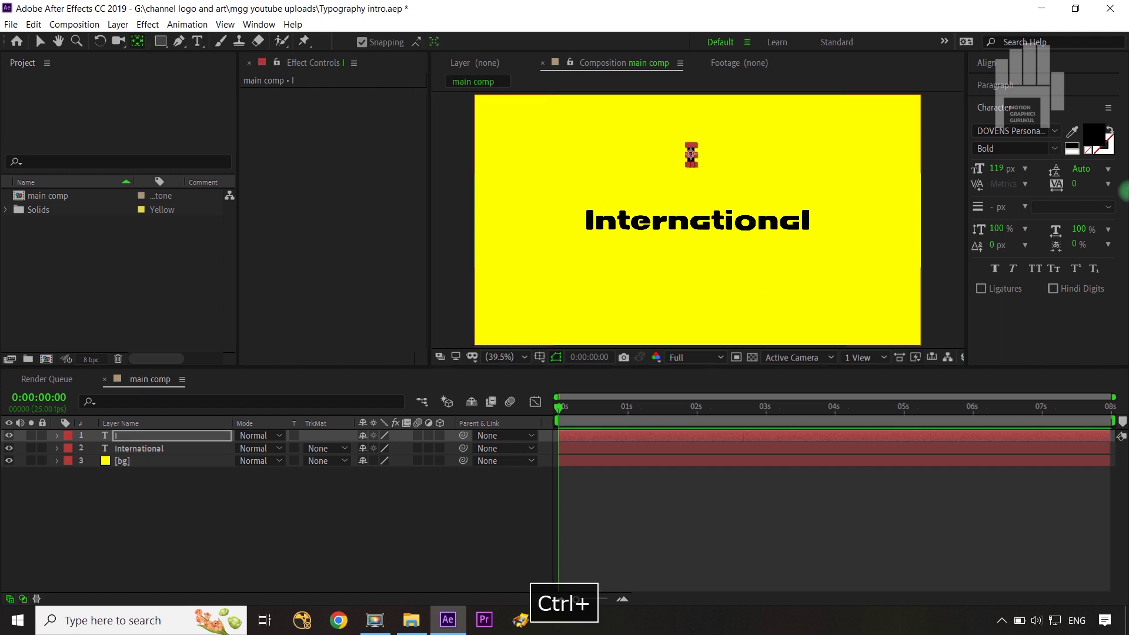
pyautogui.click(986, 64)
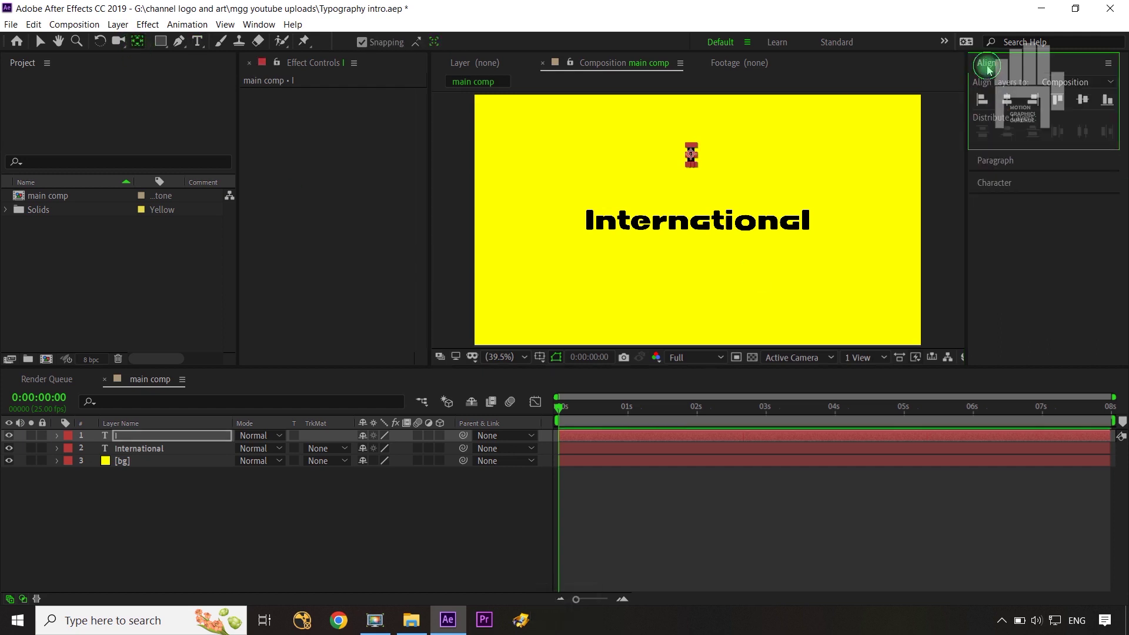
pyautogui.click(1085, 103)
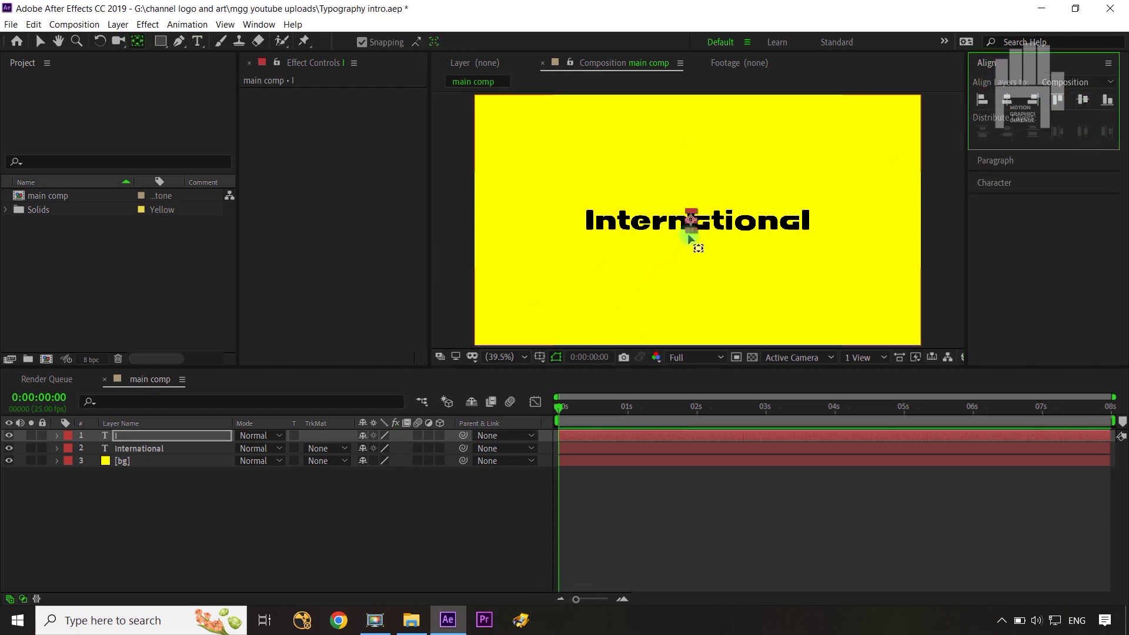
pyautogui.press('v')
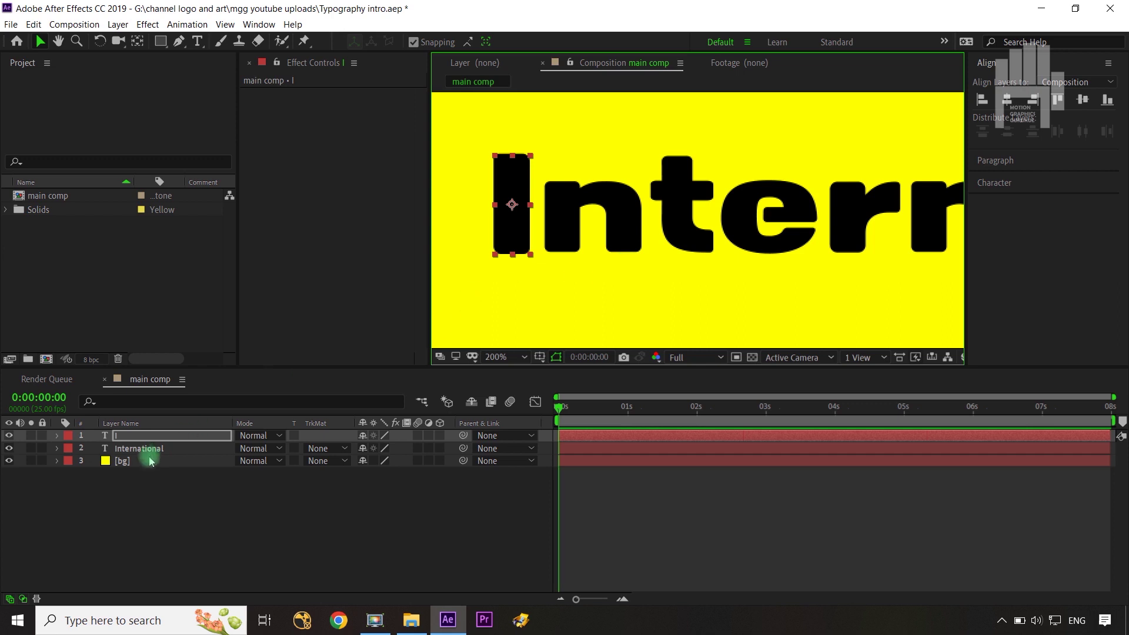
# - Duplicate the I layer and position the copy exactly over the final letter "l" of International
pyautogui.click(147, 435)
pyautogui.hotkey('ctrl', 'd')
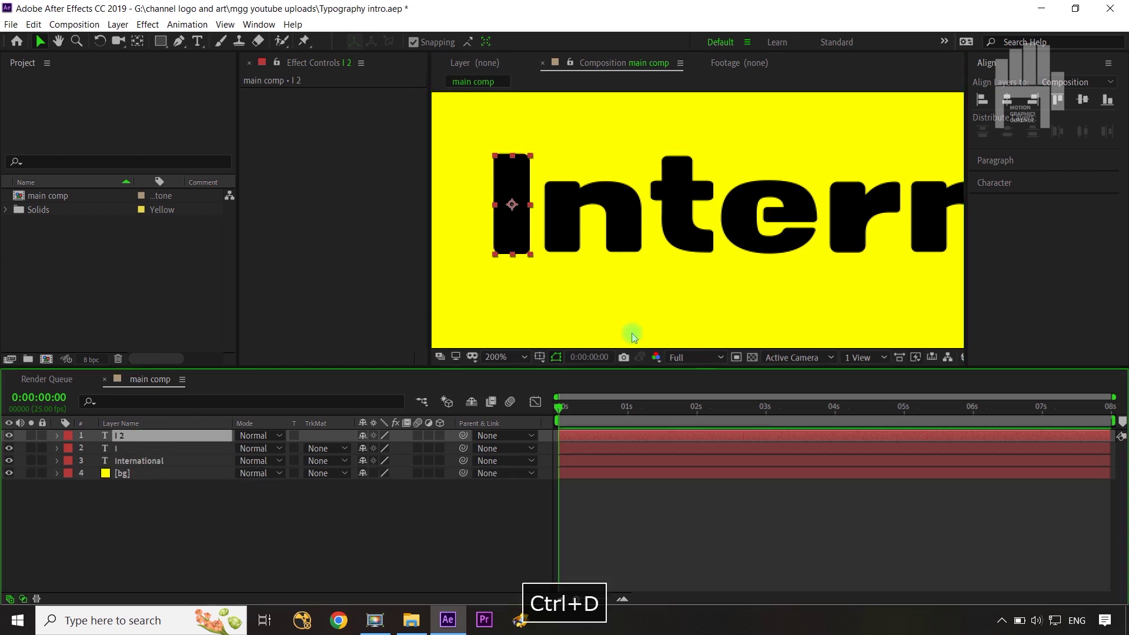
pyautogui.hotkey('shift', '/')
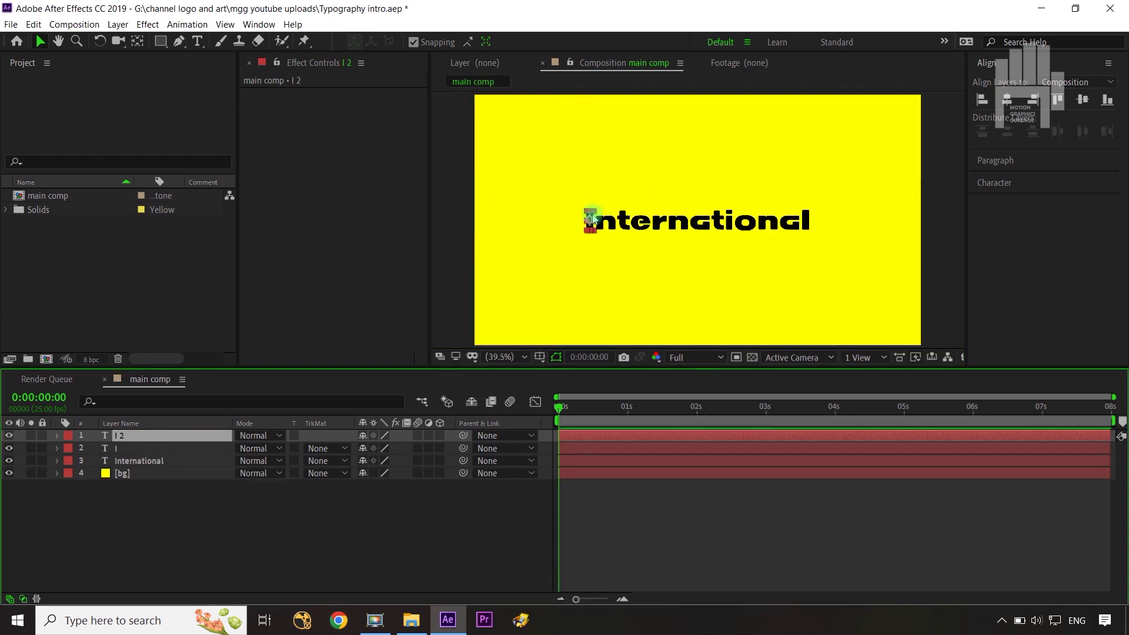
pyautogui.moveTo(592, 204); pyautogui.dragTo(813, 222)
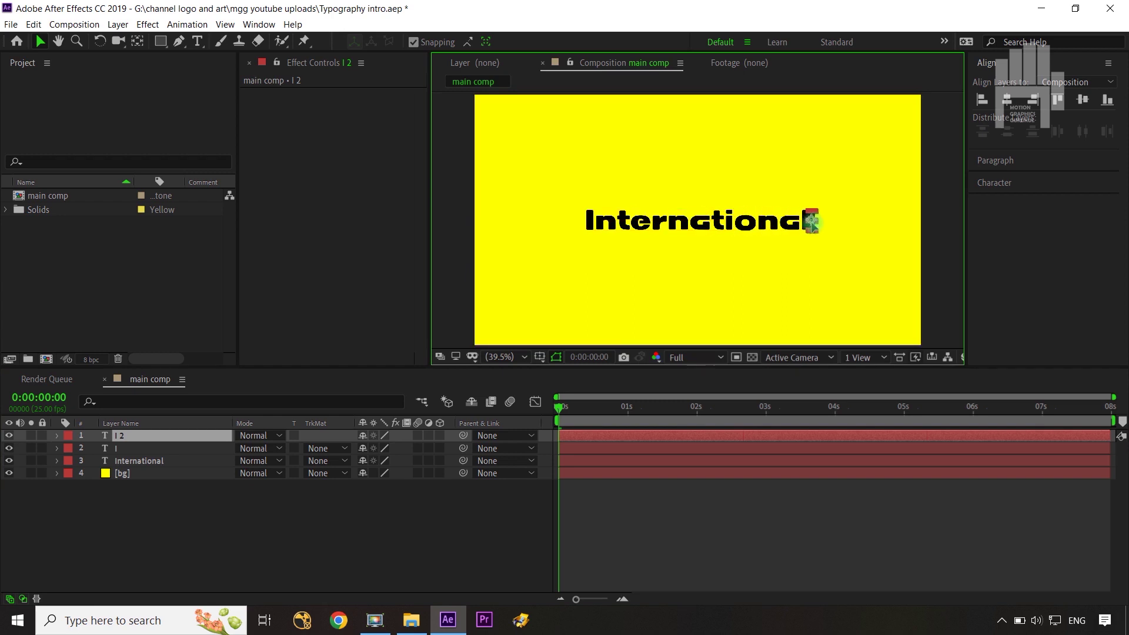
pyautogui.press('Left')
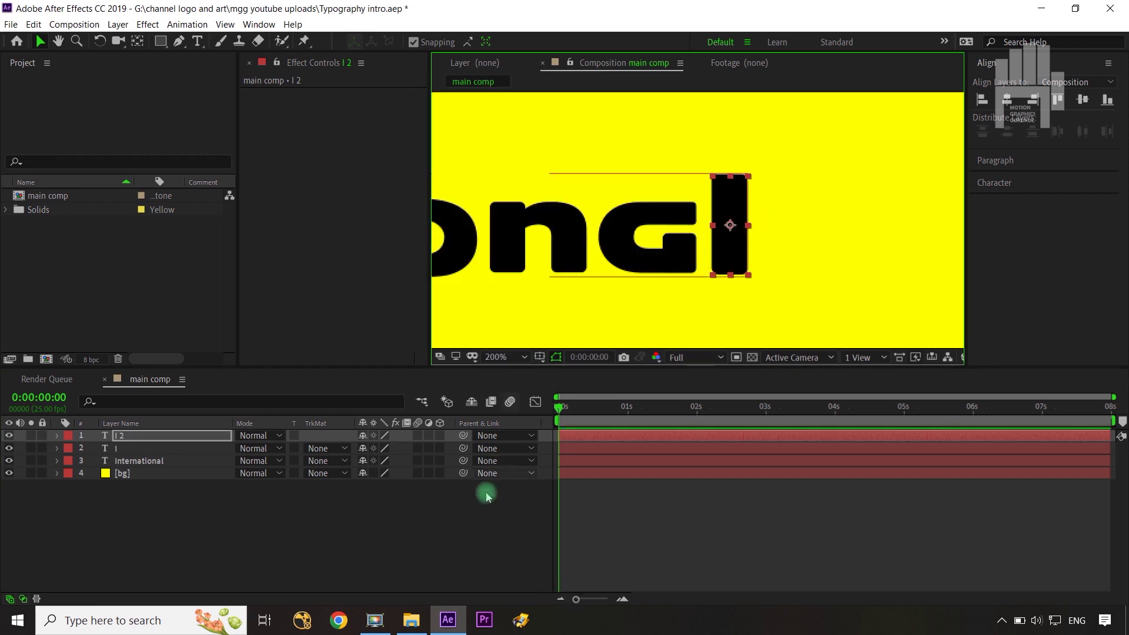
# - Set the label color of both I layers to Fuchsia and that of the International layer to Cyan
pyautogui.click(492, 521)
pyautogui.click(147, 448)
pyautogui.keyDown('shift'); pyautogui.click(147, 435); pyautogui.keyUp('shift')
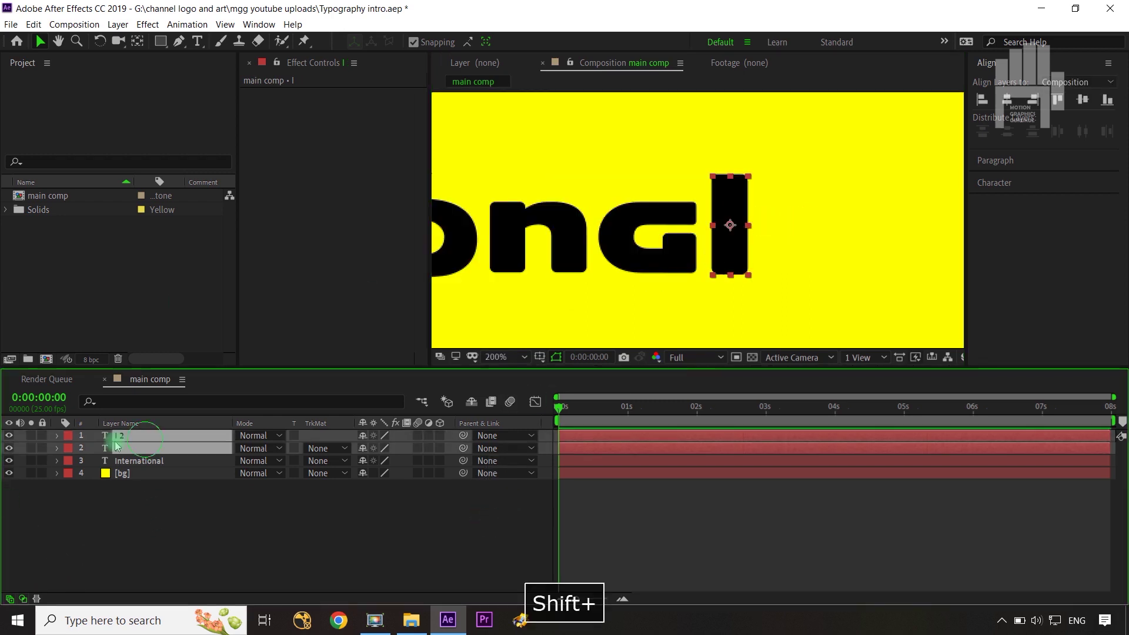
pyautogui.click(68, 435)
pyautogui.click(99, 393)
pyautogui.click(143, 461)
pyautogui.click(67, 461)
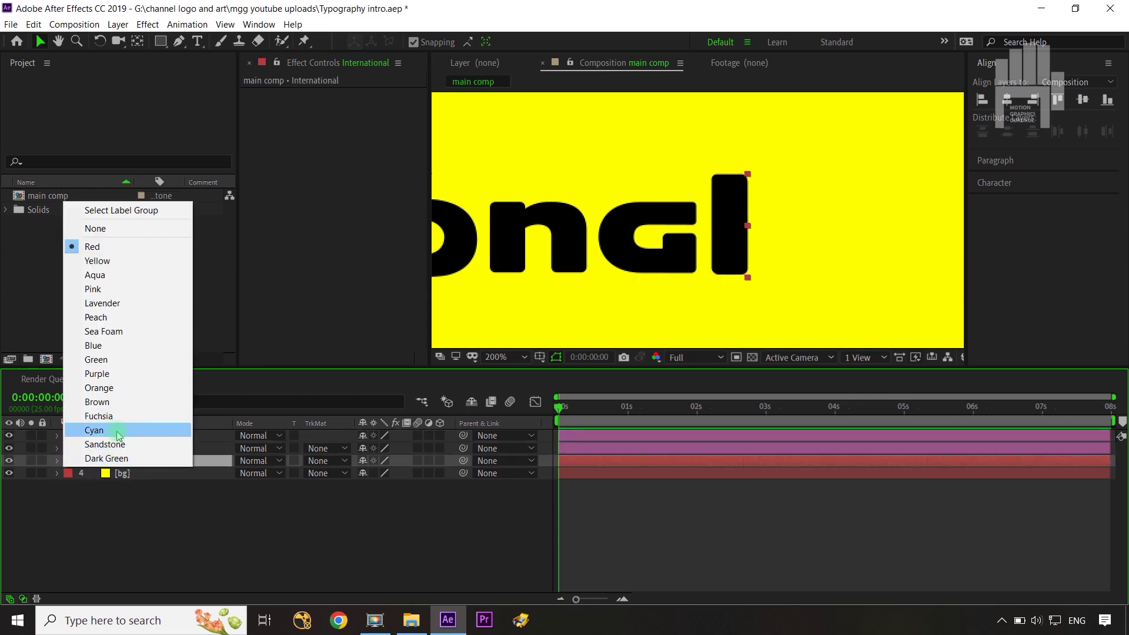
pyautogui.click(115, 430)
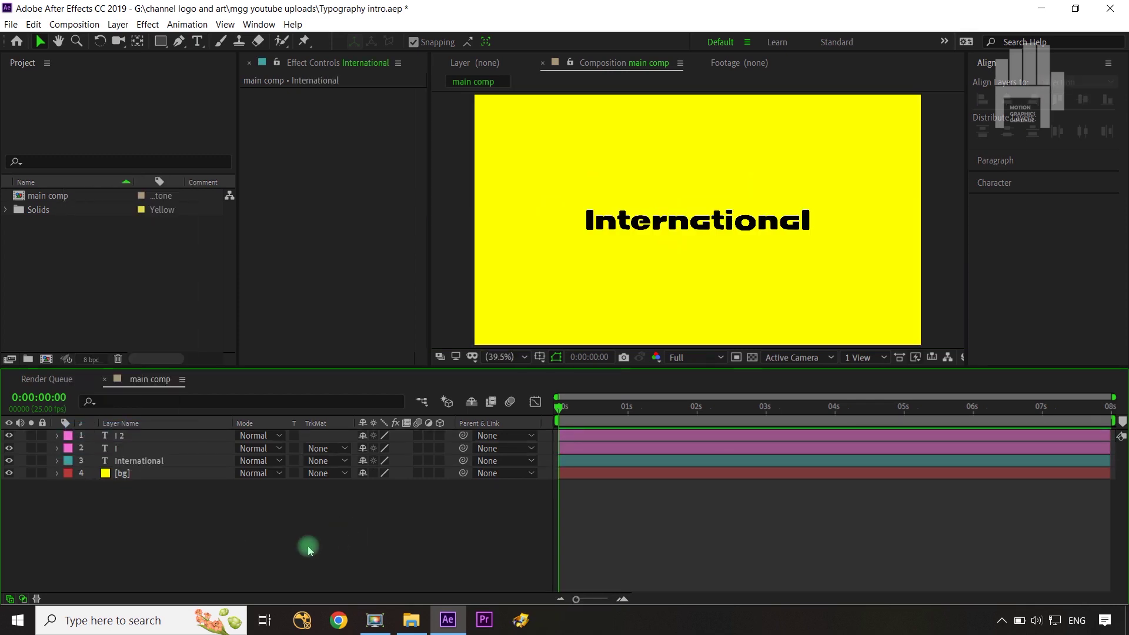
# - Draw a filled rectangle of about 855 × 144 px as a new shape layer covering the letters between the first and last
pyautogui.click(127, 462)
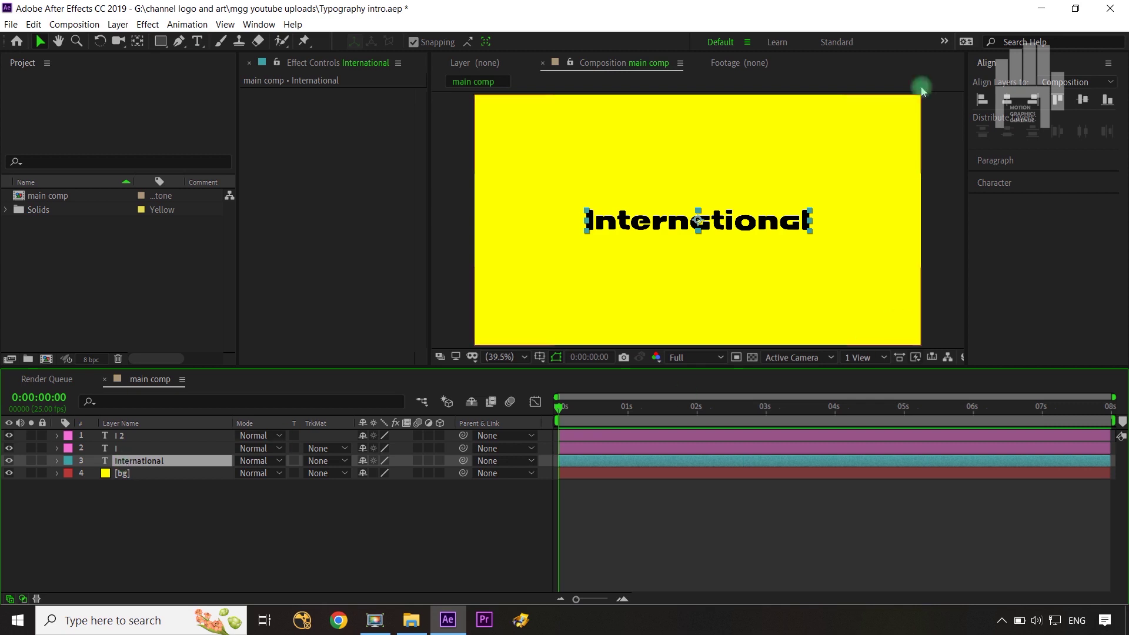
pyautogui.click(162, 42)
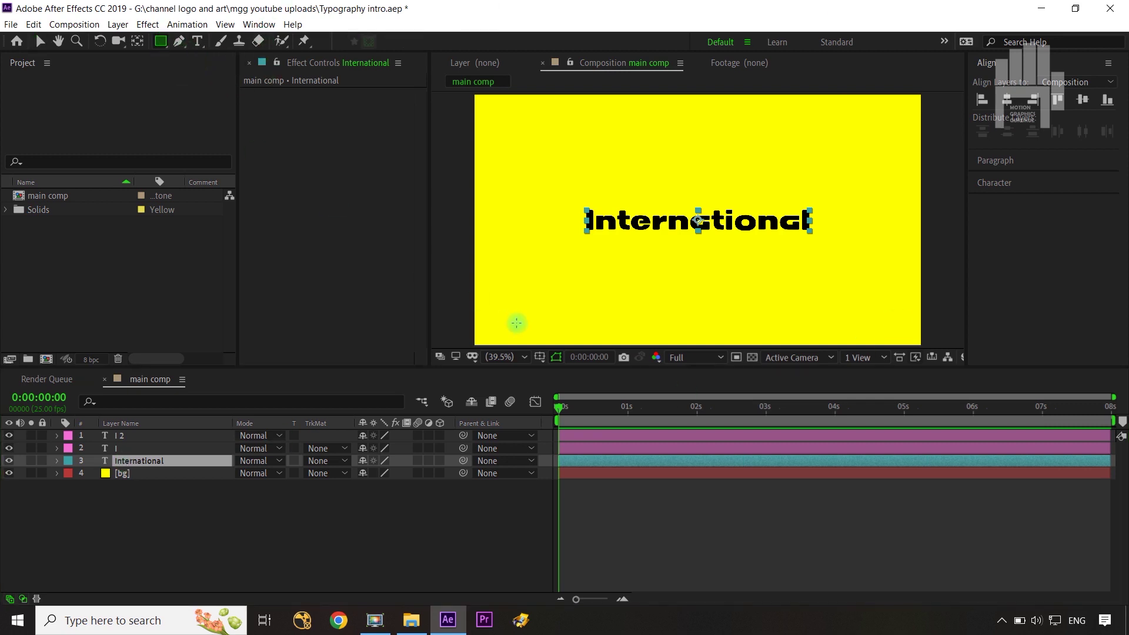
pyautogui.scroll(2, 610, 223)
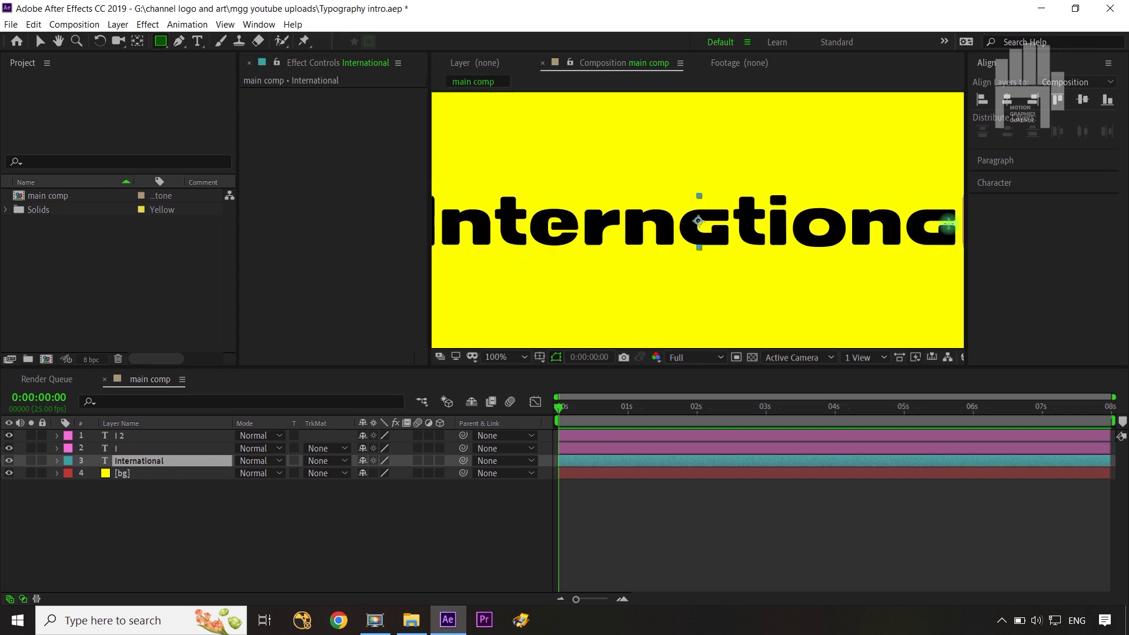
pyautogui.scroll(-2, 867, 238)
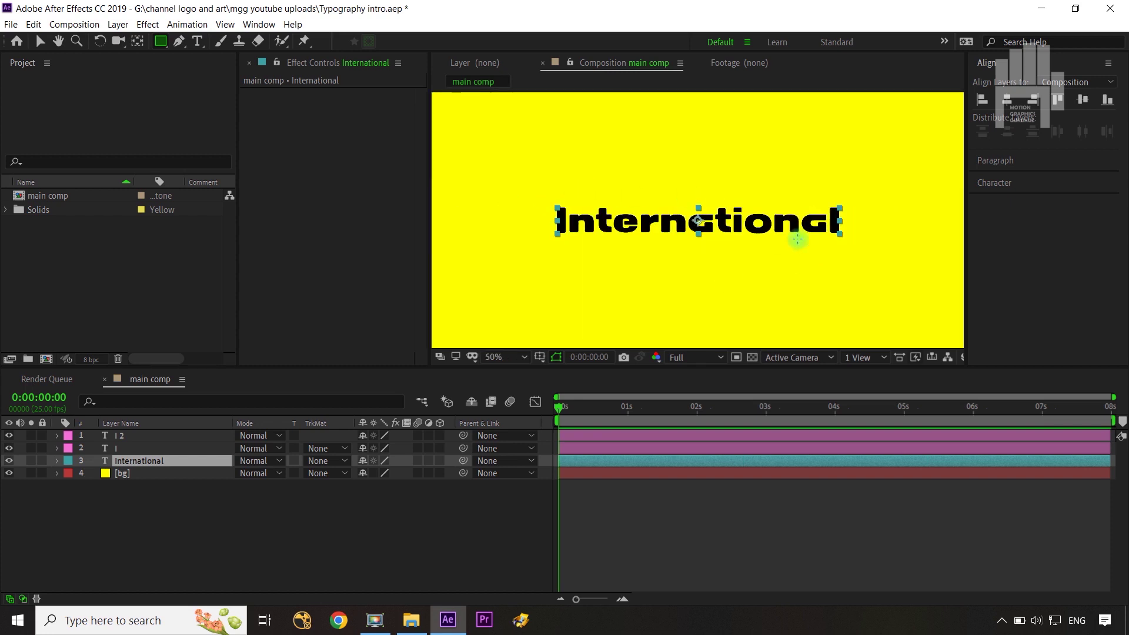
pyautogui.scroll(2, 626, 215)
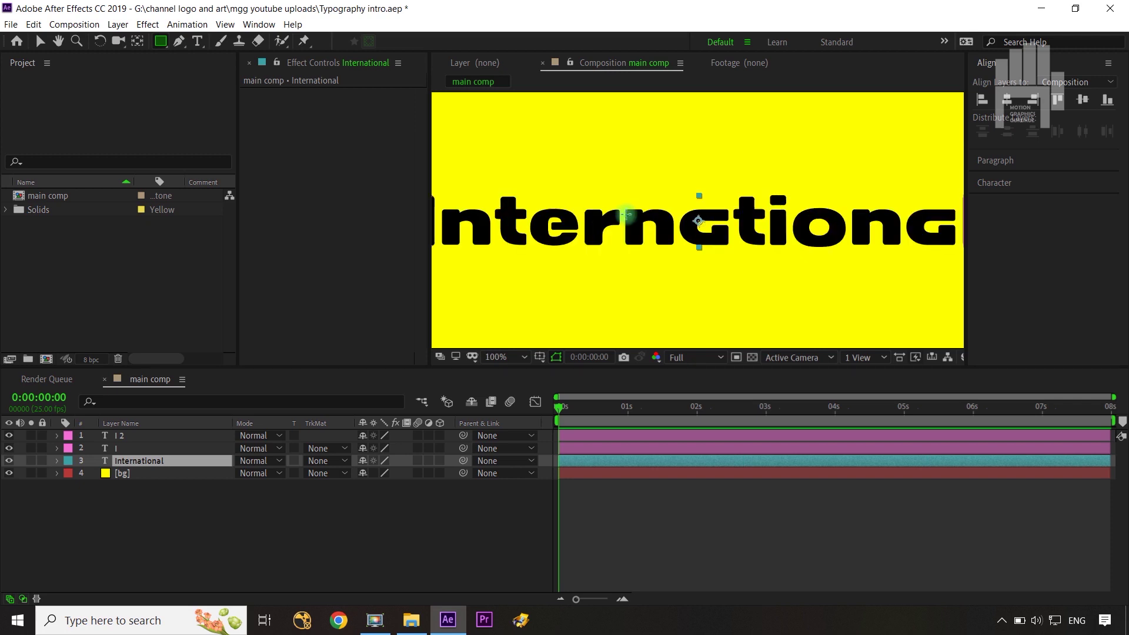
pyautogui.click(438, 182)
pyautogui.moveTo(436, 182); pyautogui.dragTo(936, 267)
# - Center the rectangle shape layer horizontally in the composition
pyautogui.press('space')
pyautogui.moveTo(909, 314); pyautogui.dragTo(789, 311)
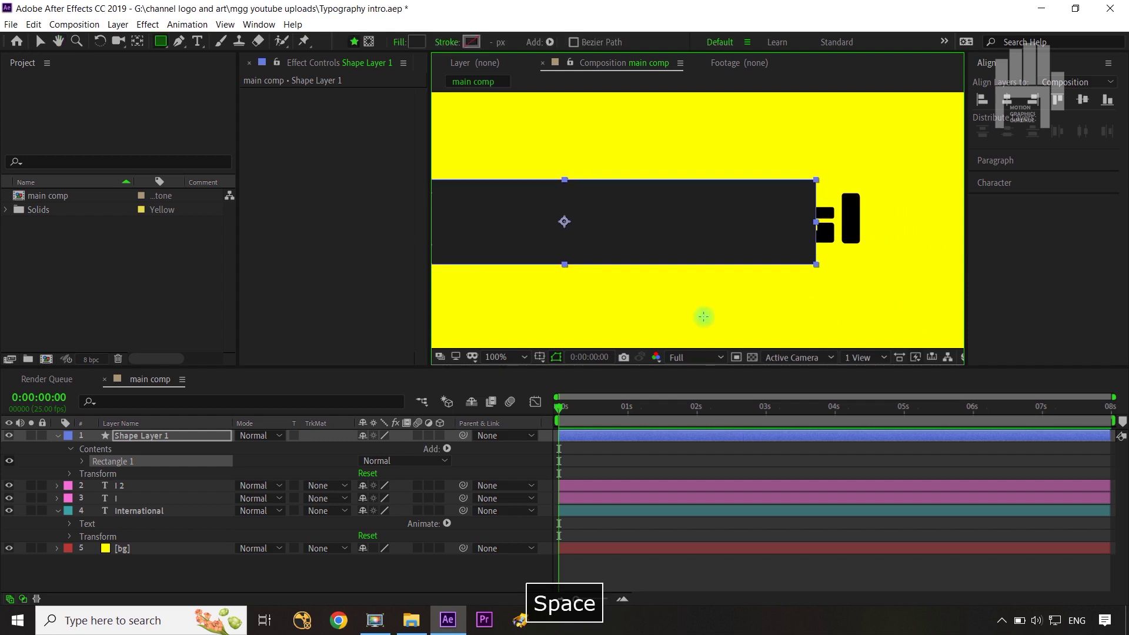
pyautogui.click(1007, 99)
pyautogui.hotkey('shift', '/')
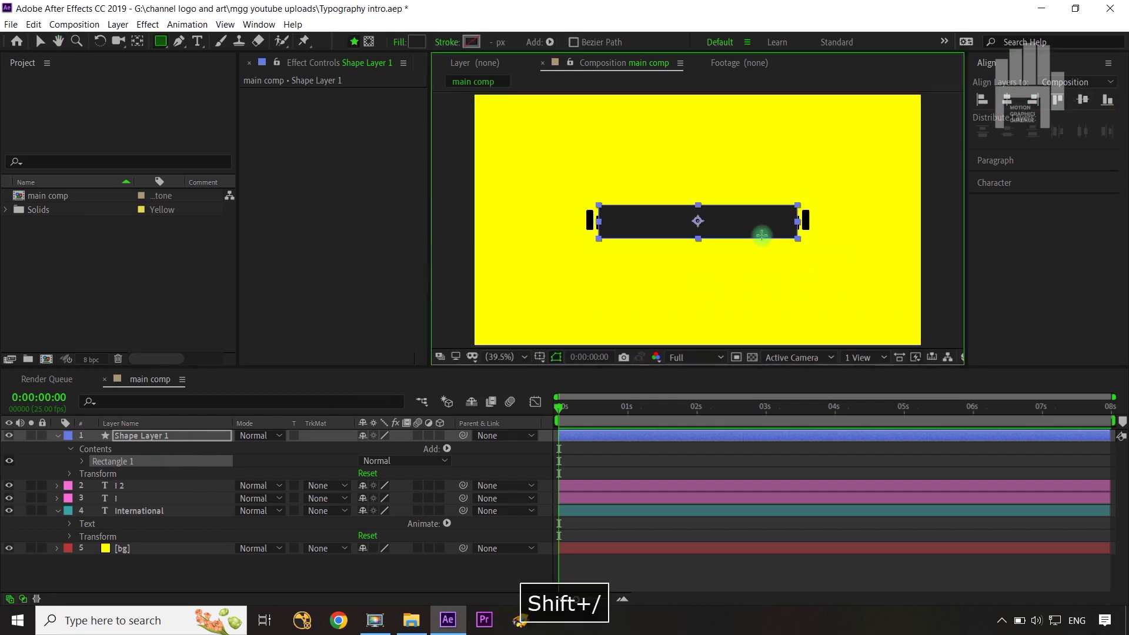
# - Unlink the rectangle path's size proportions and widen it to 916 px so it reaches the outer letters
pyautogui.click(83, 462)
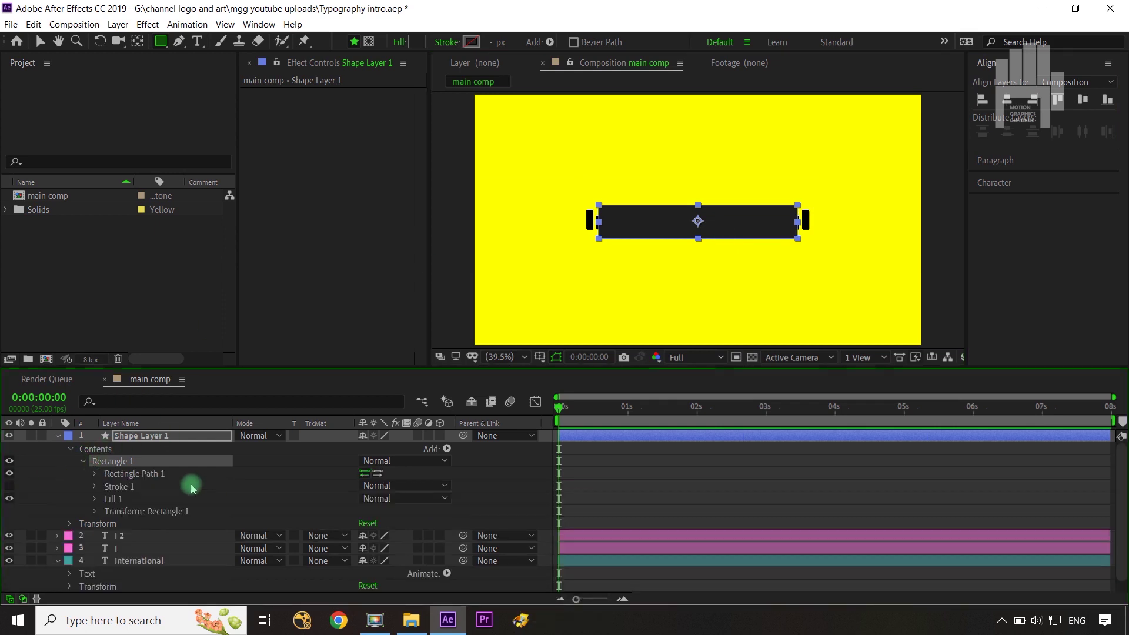
pyautogui.click(94, 474)
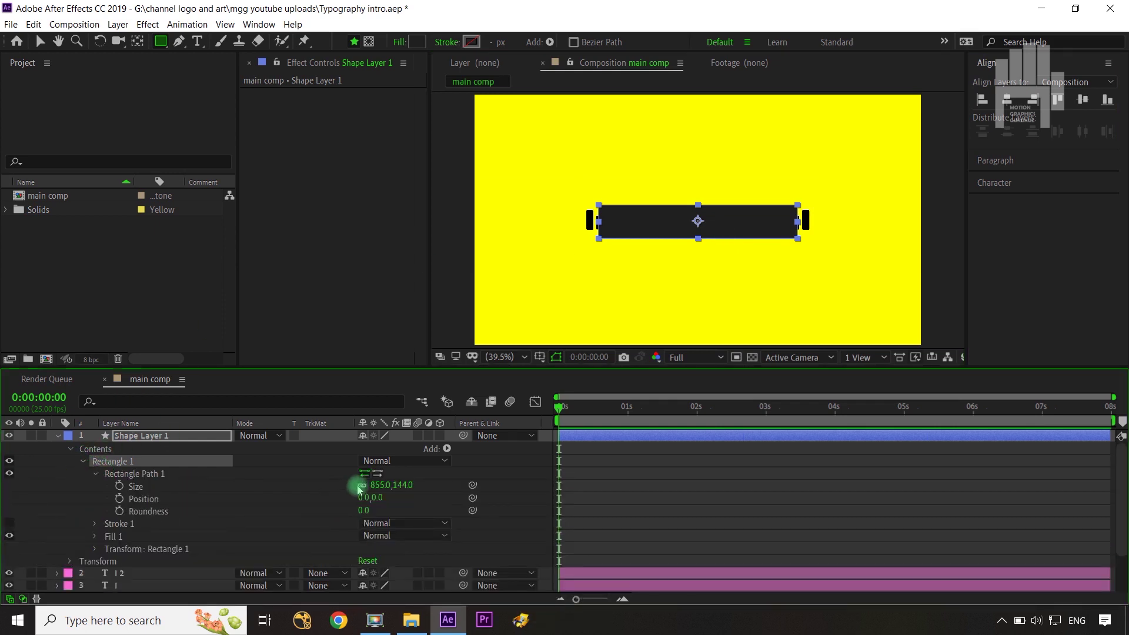
pyautogui.moveTo(361, 488); pyautogui.dragTo(415, 483)
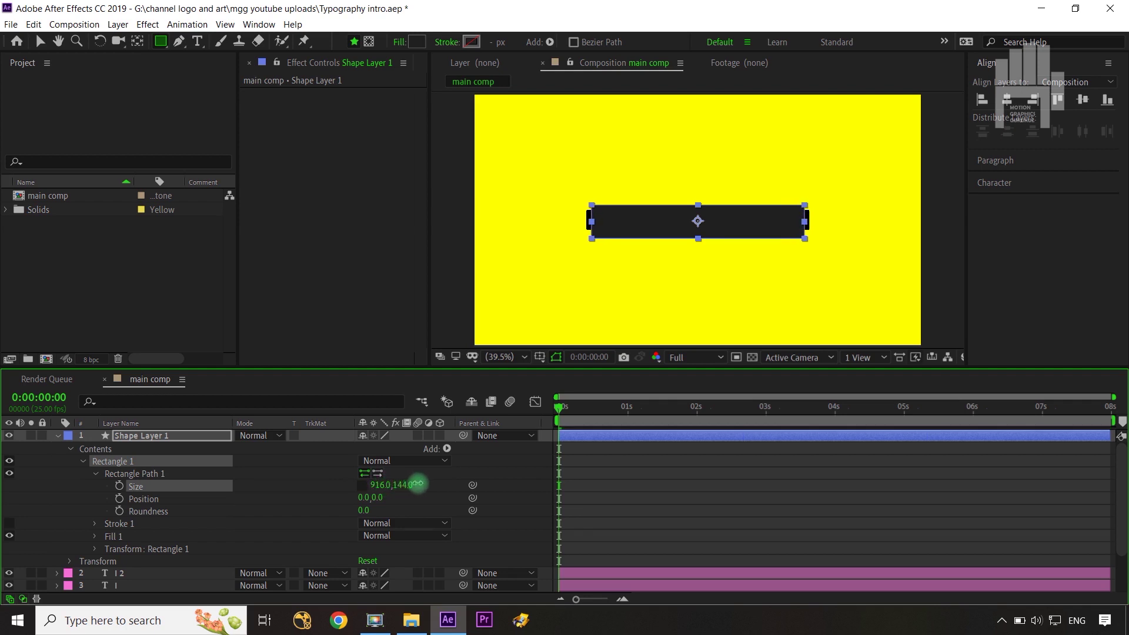
# - Collapse the layer properties and move the rectangle shape layer beneath both I layers, directly above the International layer
pyautogui.click(509, 475)
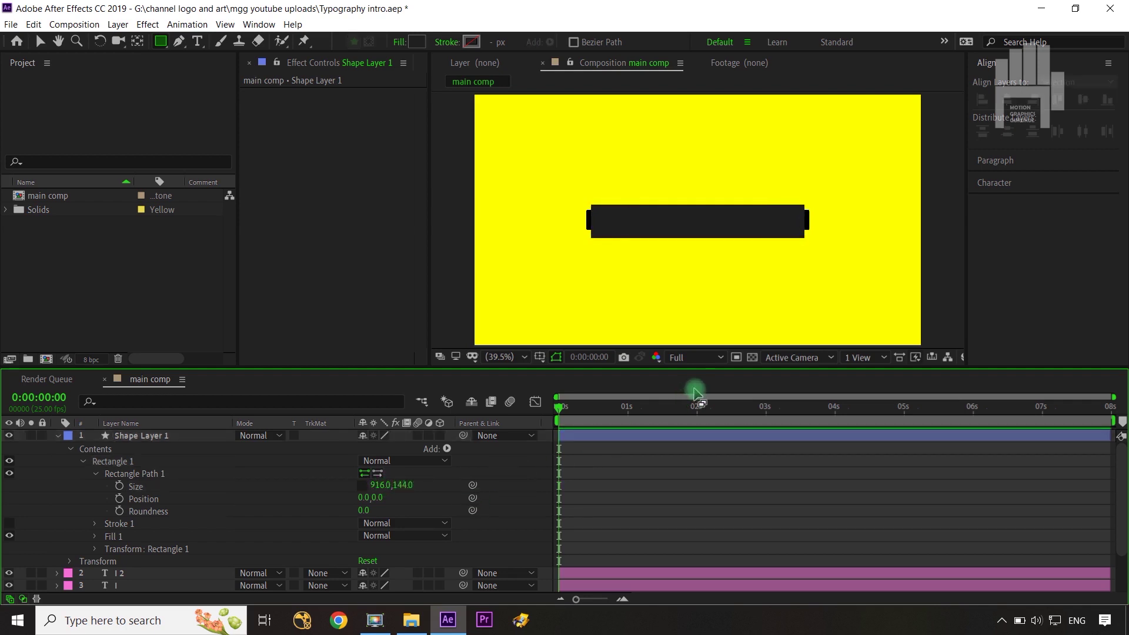
pyautogui.click(57, 436)
pyautogui.moveTo(135, 436); pyautogui.dragTo(136, 471)
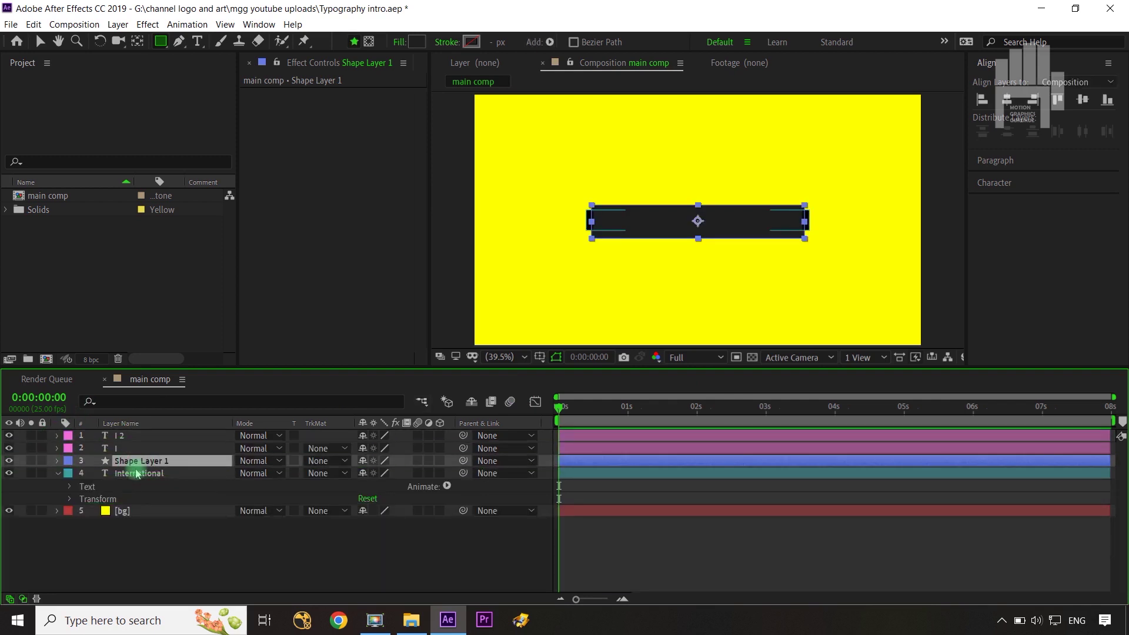
pyautogui.click(58, 475)
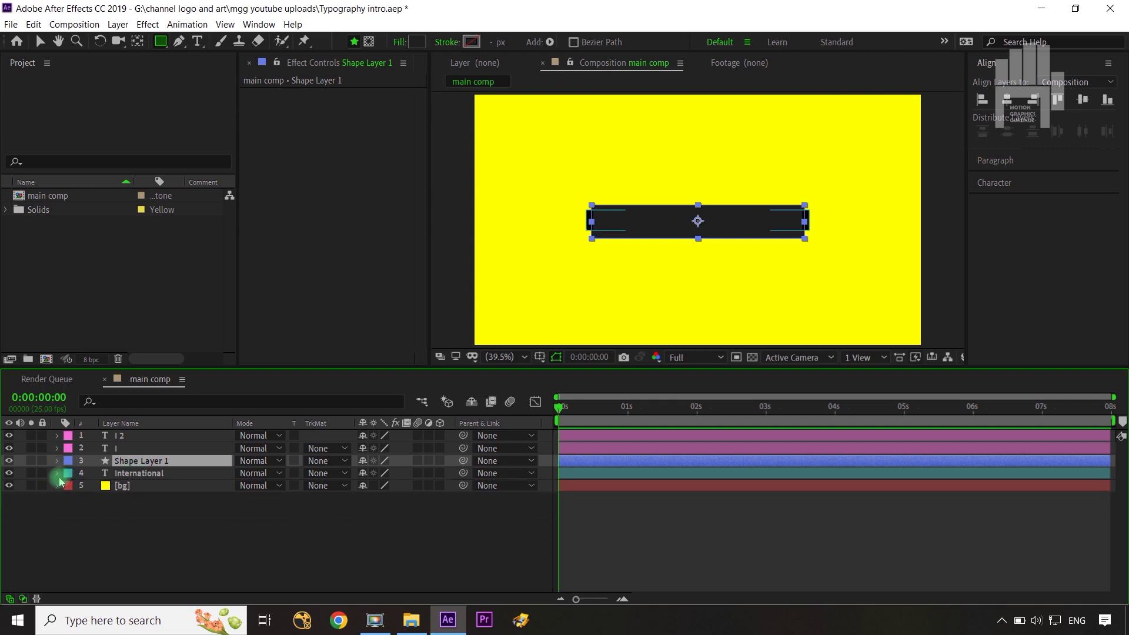
# - Rename the rectangle shape layer as matte and use it as the Alpha track matte of the International layer
pyautogui.click(181, 460)
pyautogui.press('Return')
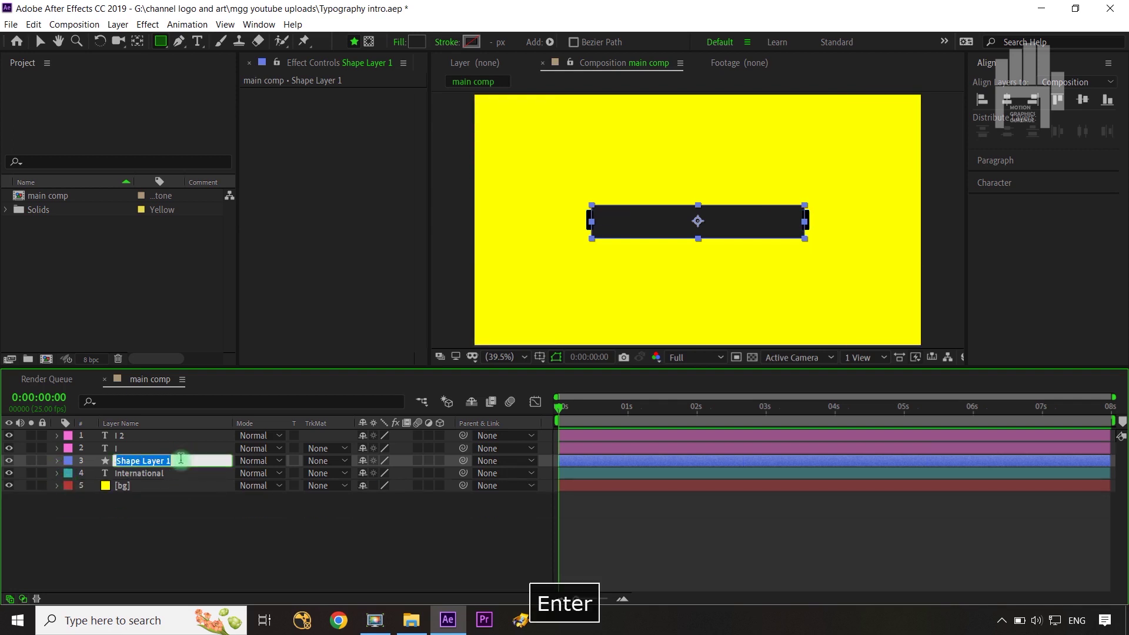
pyautogui.write('matte')
pyautogui.press('Return')
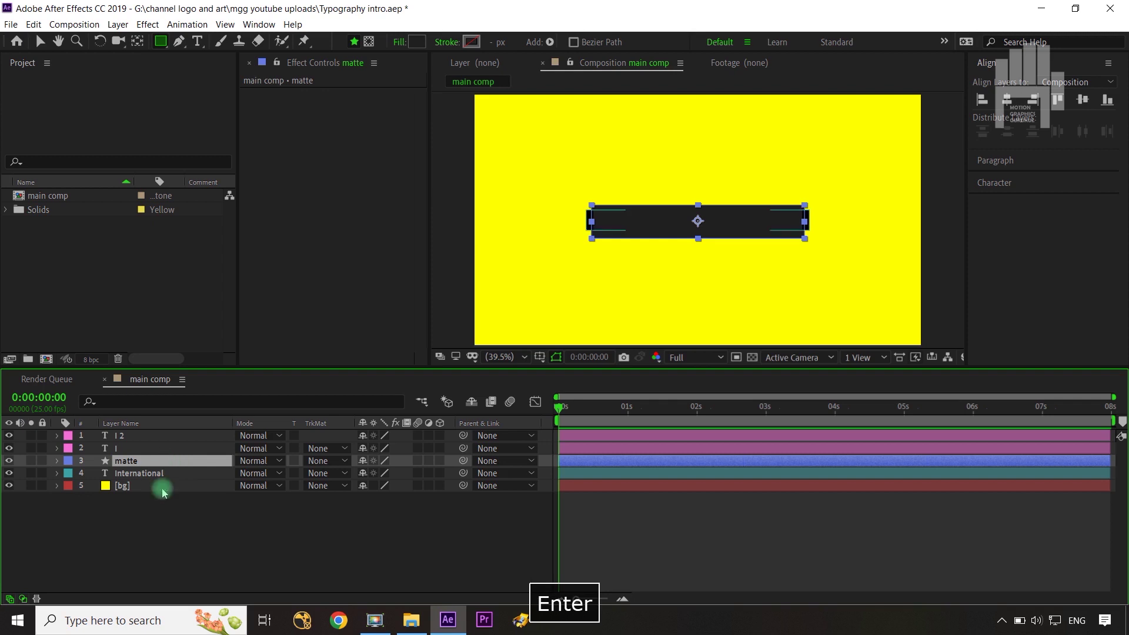
pyautogui.click(331, 475)
pyautogui.click(330, 506)
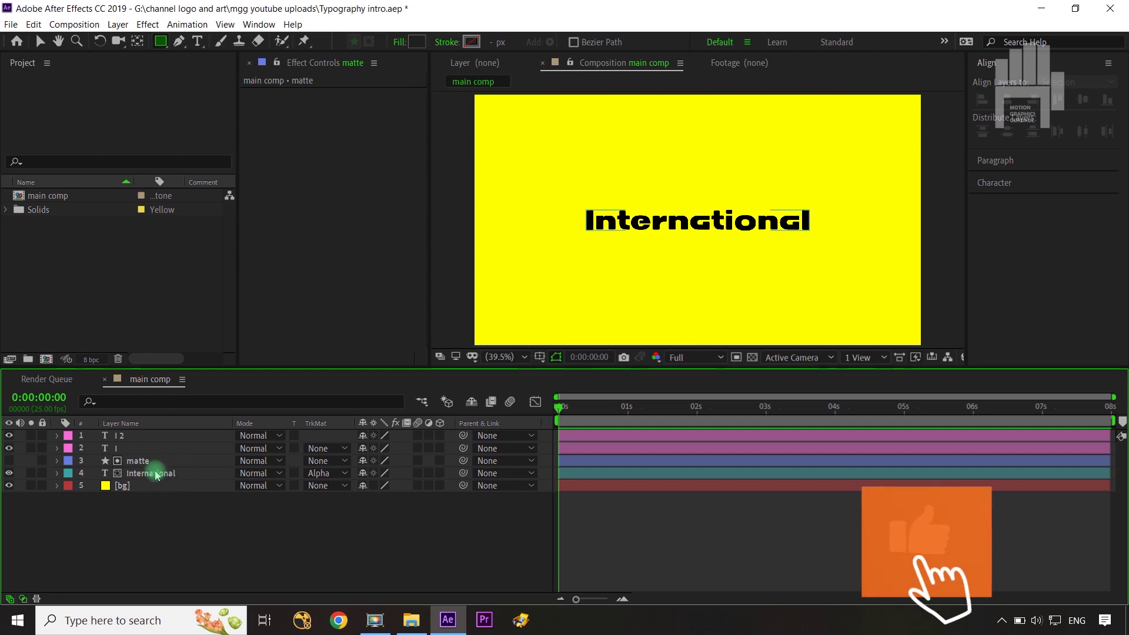
# - Set the height of the matte layer's rectangle path to 248 px and collapse the layer
pyautogui.click(57, 460)
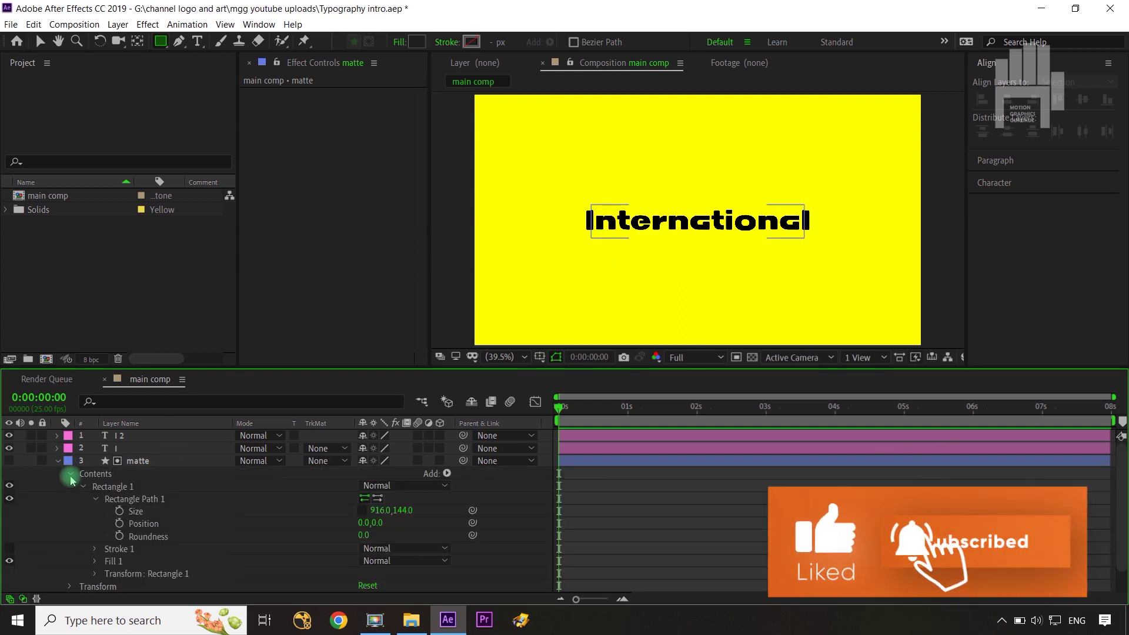
pyautogui.moveTo(405, 511); pyautogui.dragTo(433, 507)
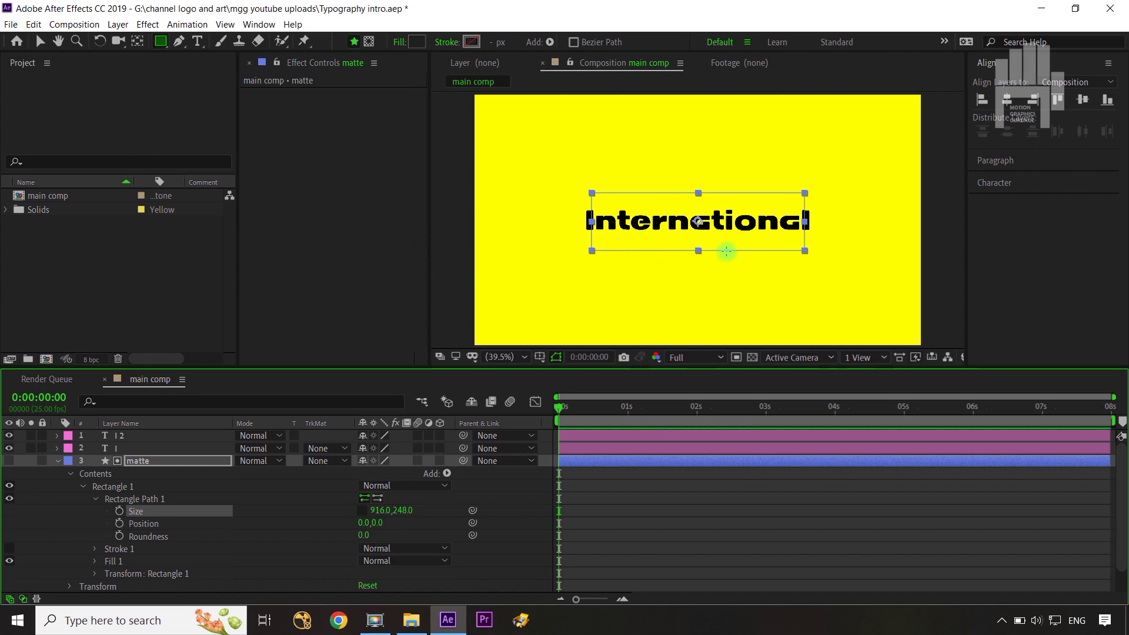
pyautogui.click(58, 462)
pyautogui.click(123, 525)
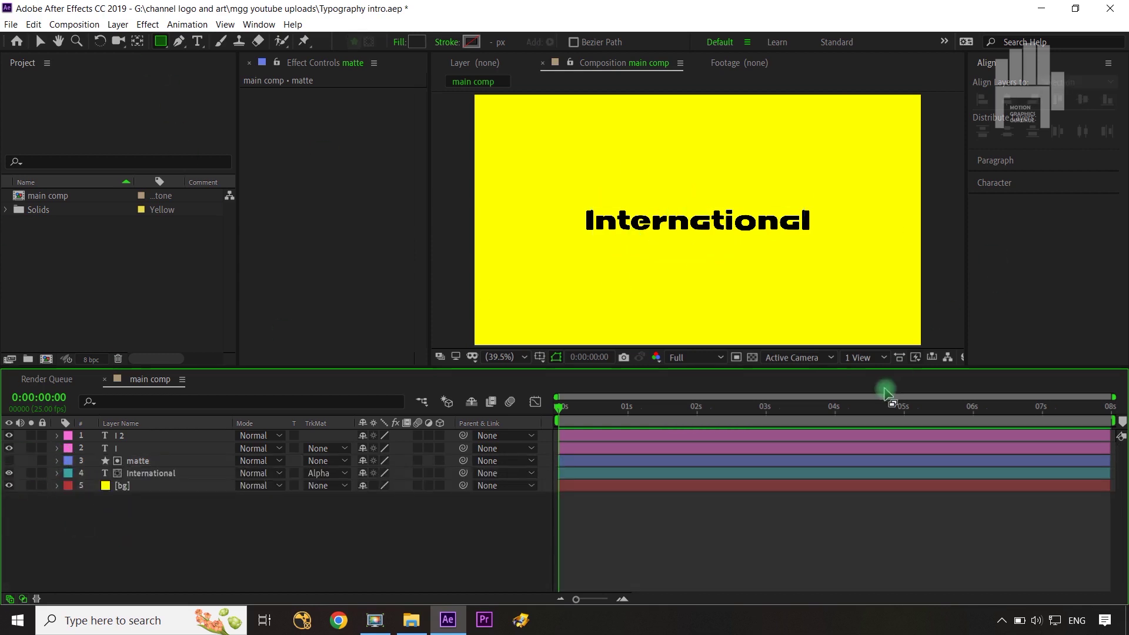
# - Solo both I layers and the bg layer
pyautogui.click(134, 435)
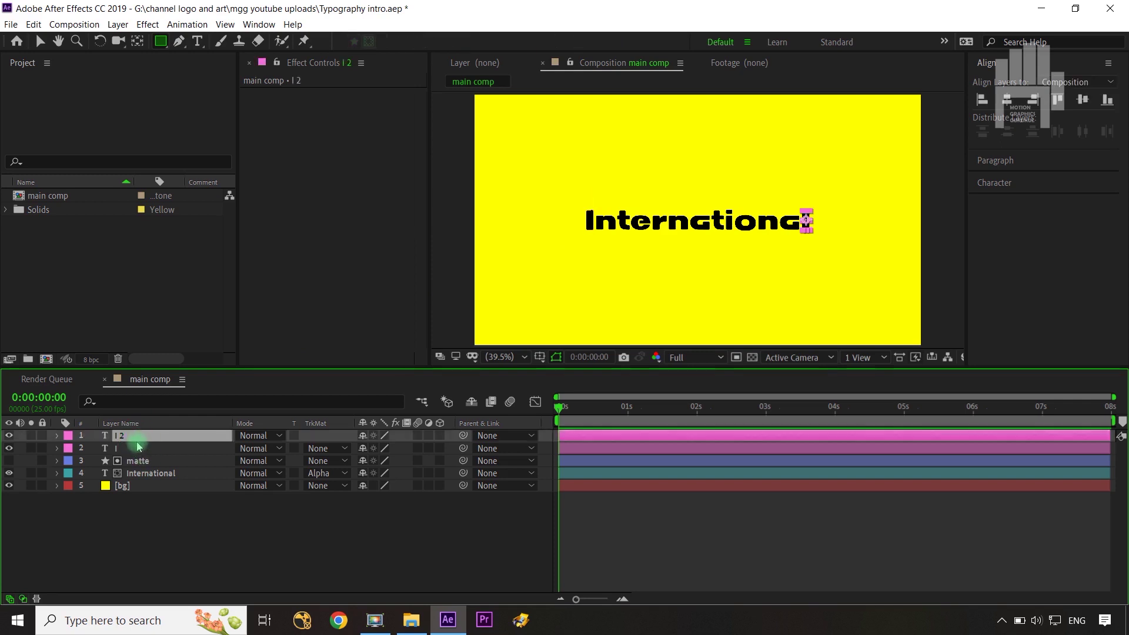
pyautogui.keyDown('shift'); pyautogui.click(137, 449); pyautogui.keyUp('shift')
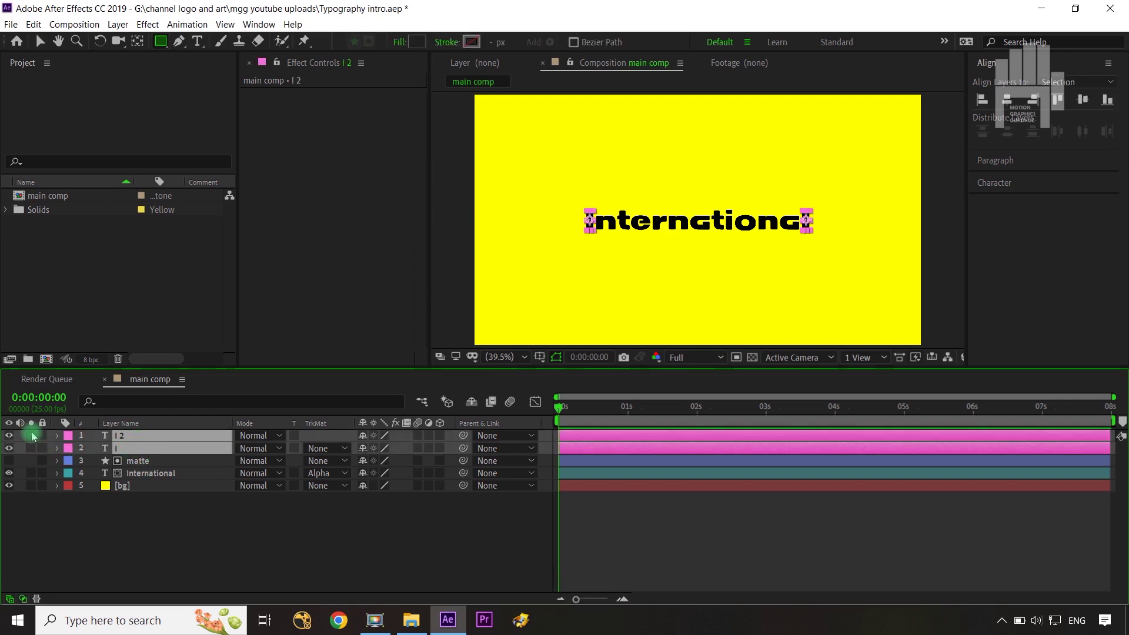
pyautogui.moveTo(31, 436); pyautogui.dragTo(31, 448)
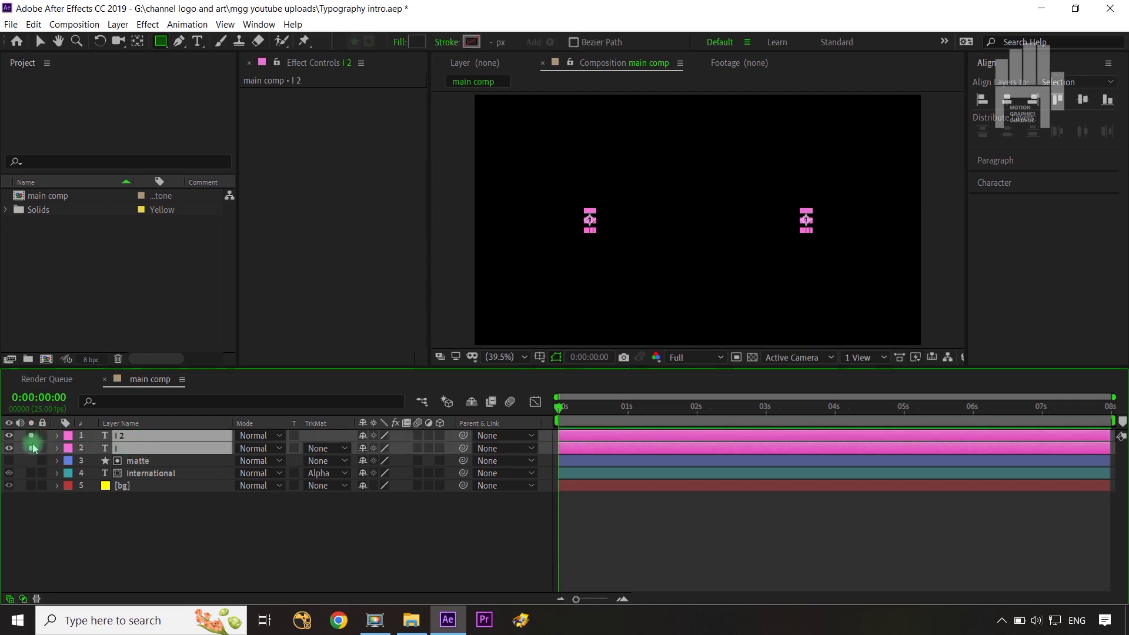
pyautogui.click(31, 485)
pyautogui.click(217, 536)
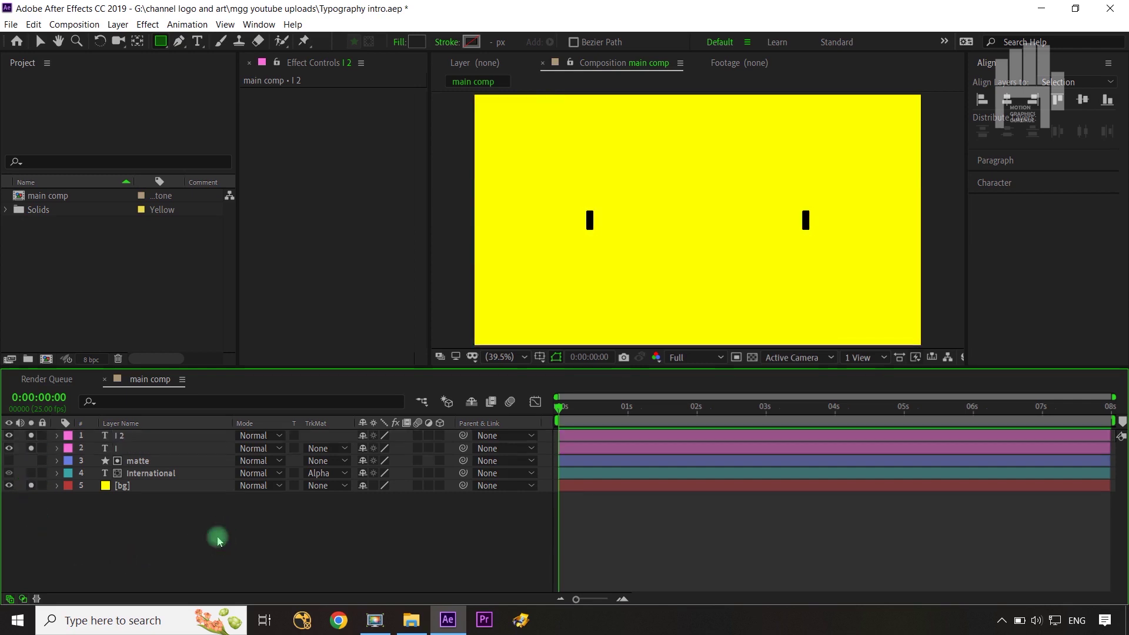
# - Enable Position keyframes on both I layers and move these keyframes to about 3.6 seconds
pyautogui.click(134, 438)
pyautogui.keyDown('shift'); pyautogui.click(136, 448); pyautogui.keyUp('shift')
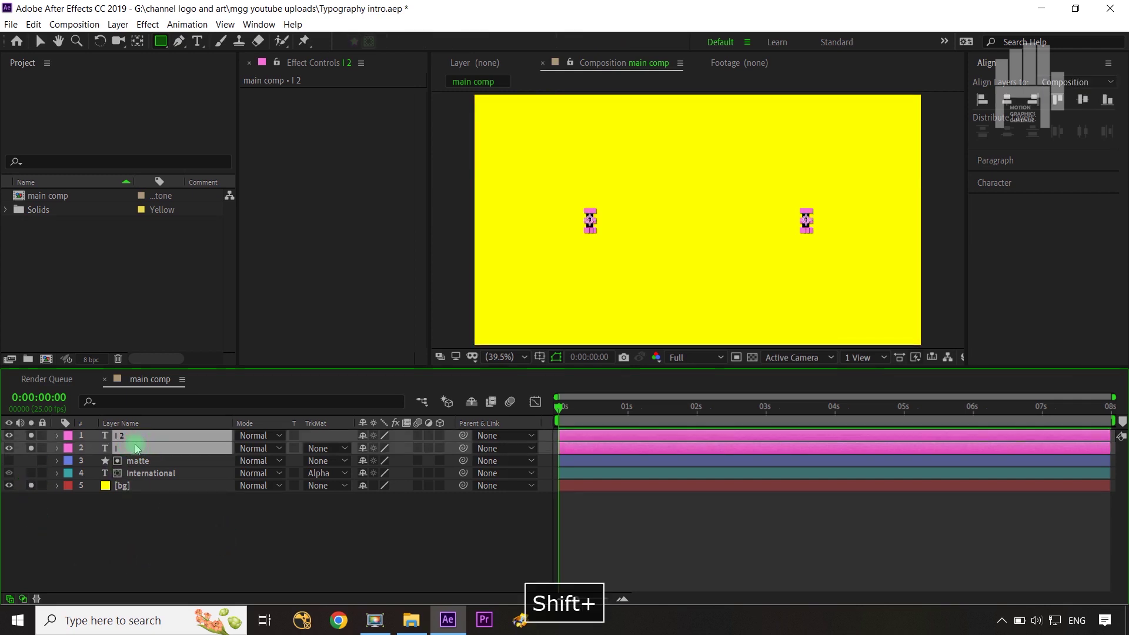
pyautogui.press('p')
pyautogui.click(94, 449)
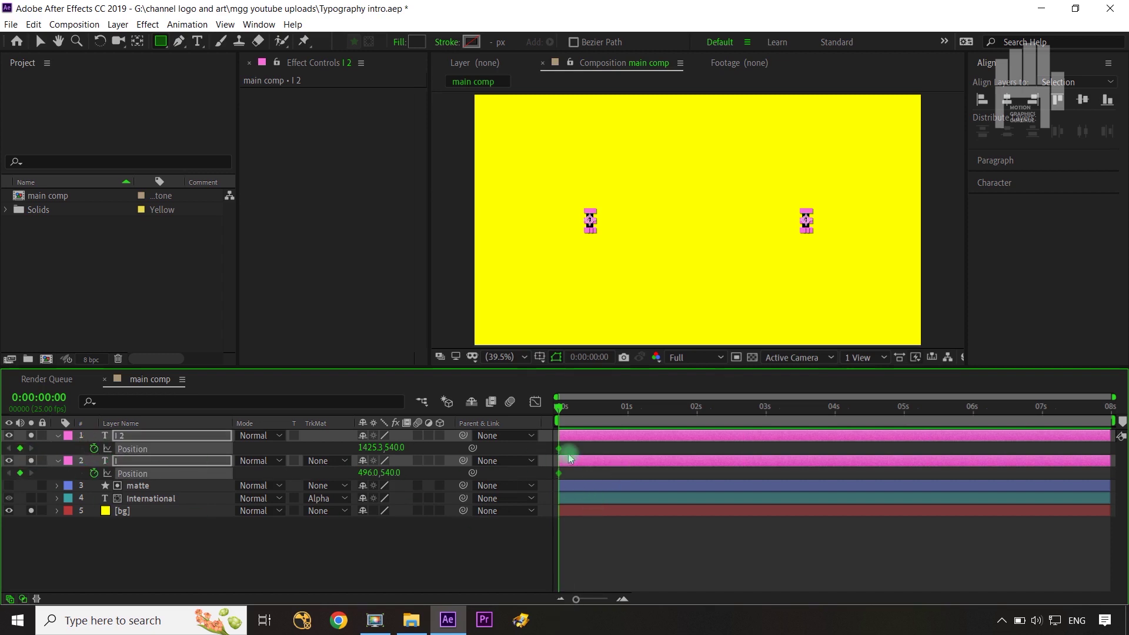
pyautogui.moveTo(657, 450); pyautogui.dragTo(809, 452)
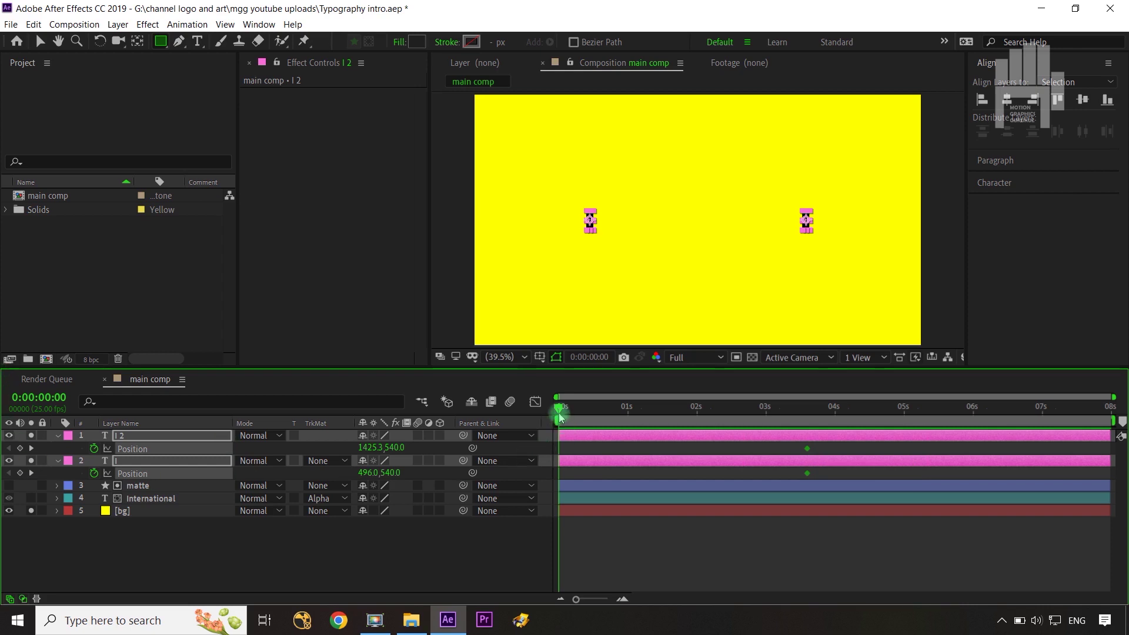
# - Align both I layers to their shared horizontal center at the start and move the resulting keyframes to about 2 seconds
pyautogui.click(1007, 102)
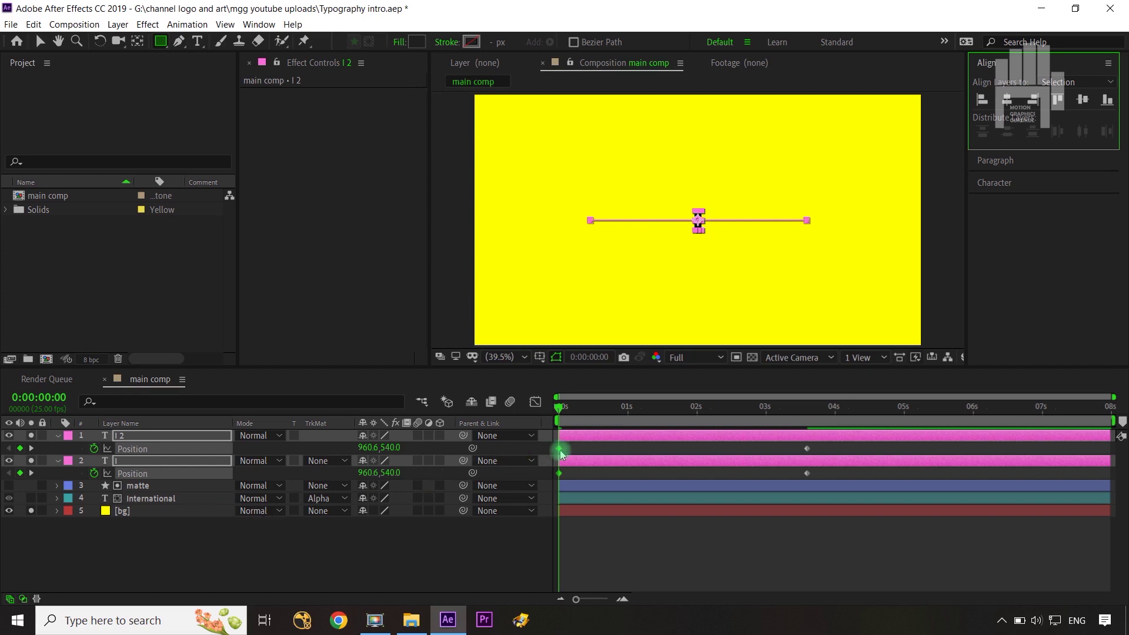
pyautogui.moveTo(568, 446); pyautogui.dragTo(700, 457)
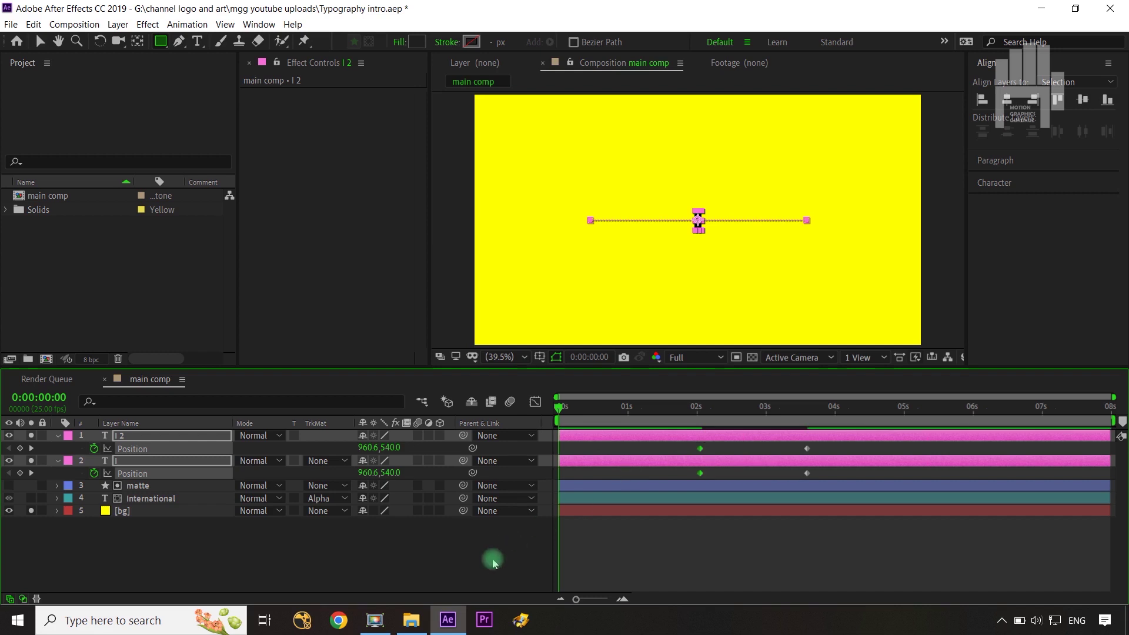
pyautogui.click(492, 559)
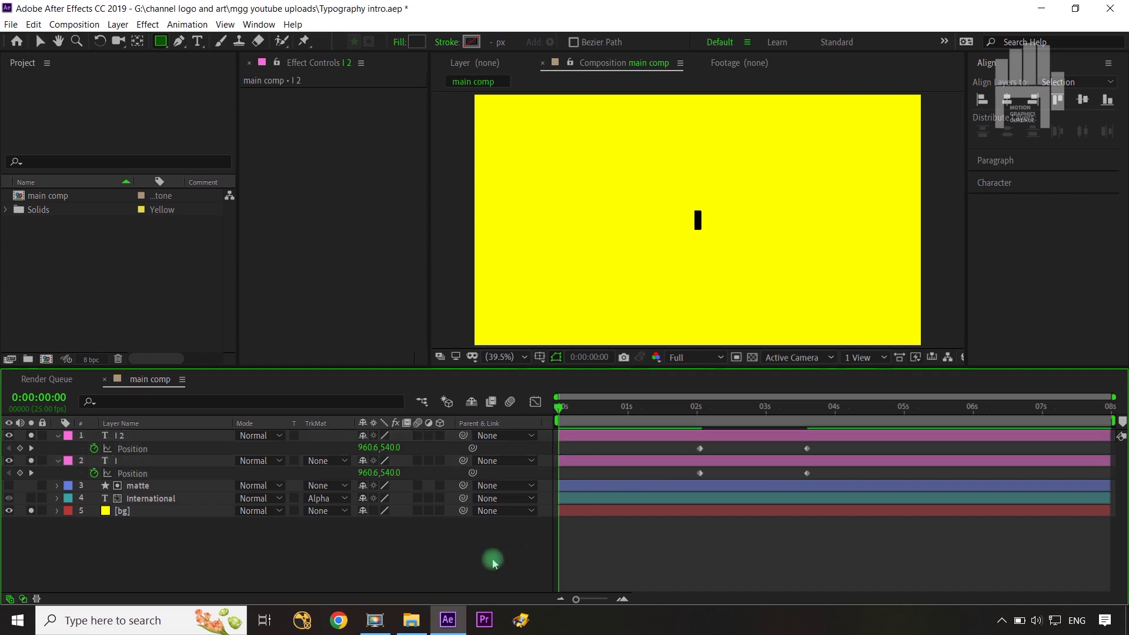
# - Set the Y position of both I layers to -69 at frame 0, placing them above the frame
pyautogui.click(128, 440)
pyautogui.keyDown('shift'); pyautogui.click(127, 461); pyautogui.keyUp('shift')
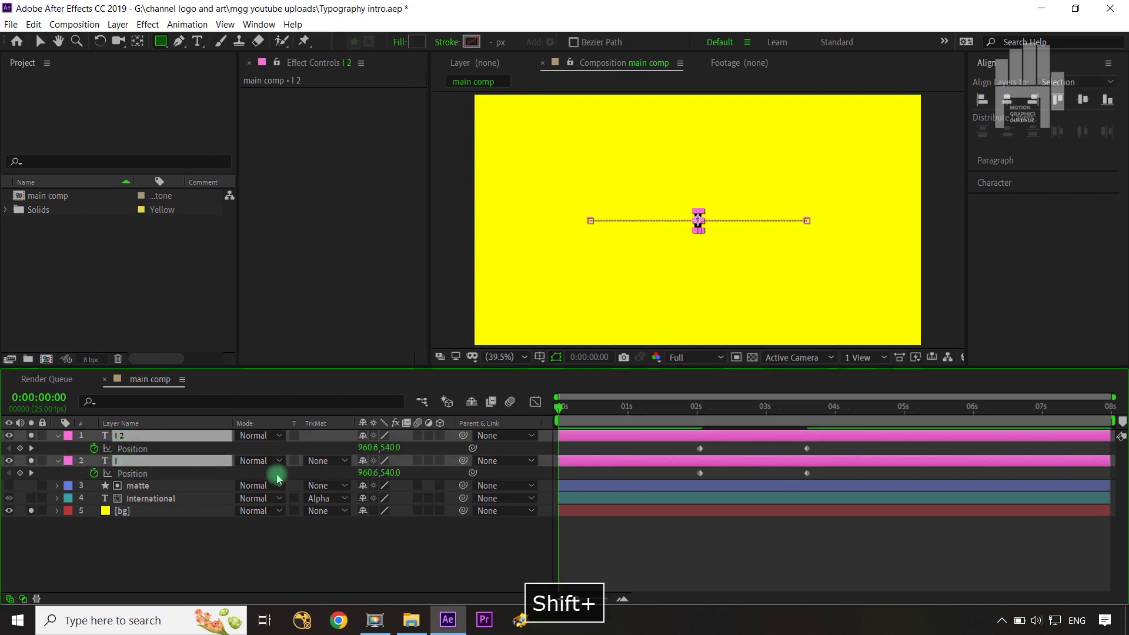
pyautogui.moveTo(392, 452); pyautogui.dragTo(216, 447)
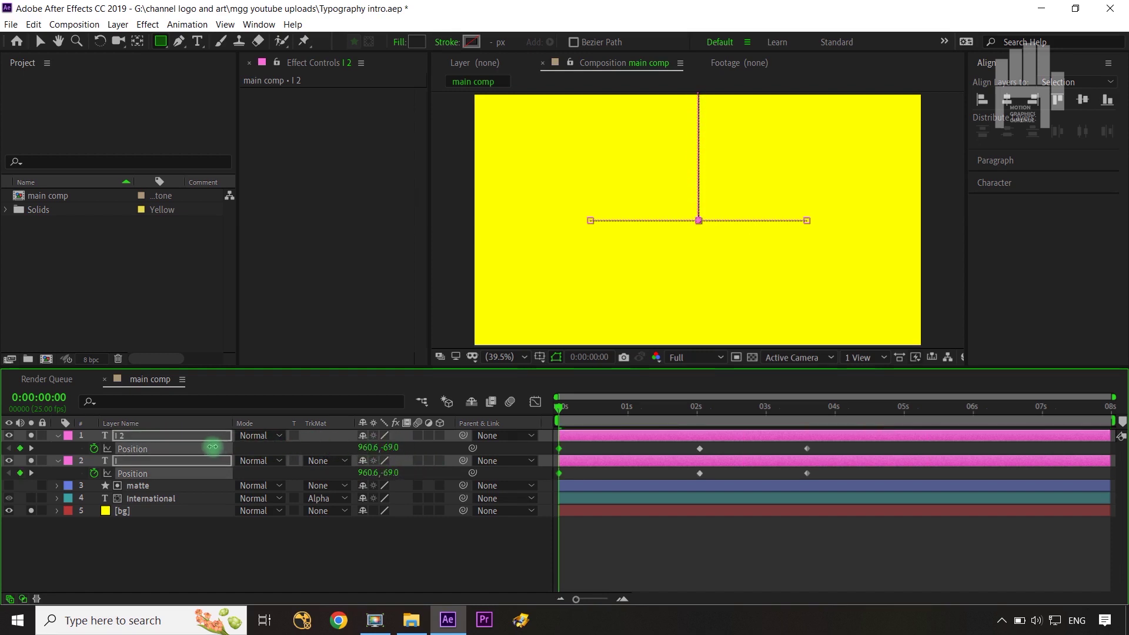
pyautogui.click(405, 579)
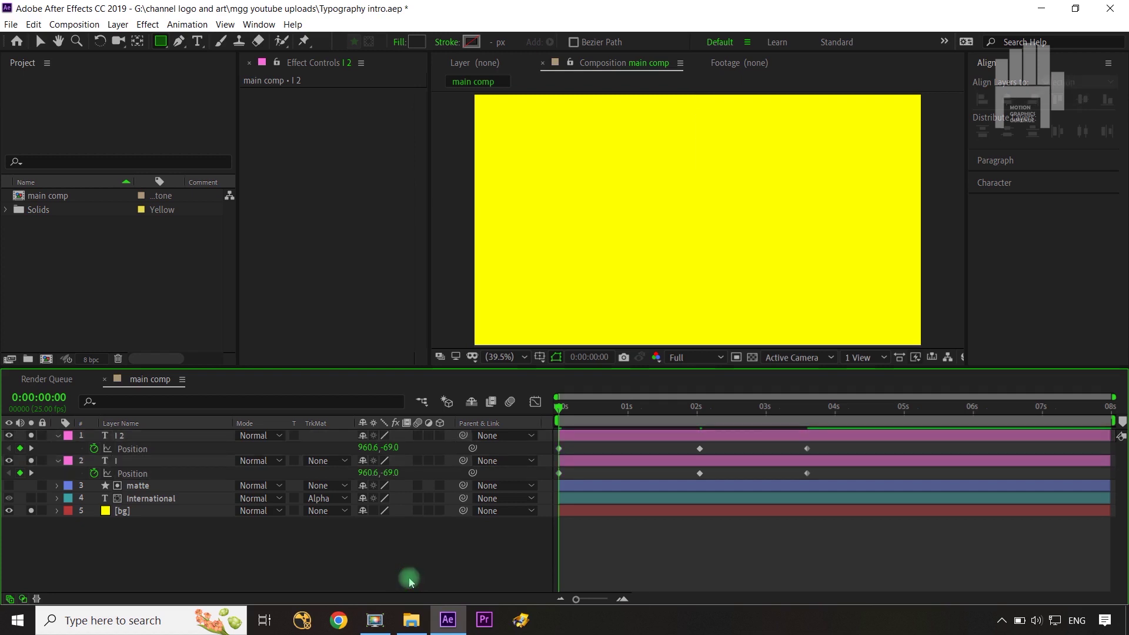
# - Move the middle Position keyframes of both I layers to 0:00:01:00
pyautogui.hotkey('shift', 'pagedown')
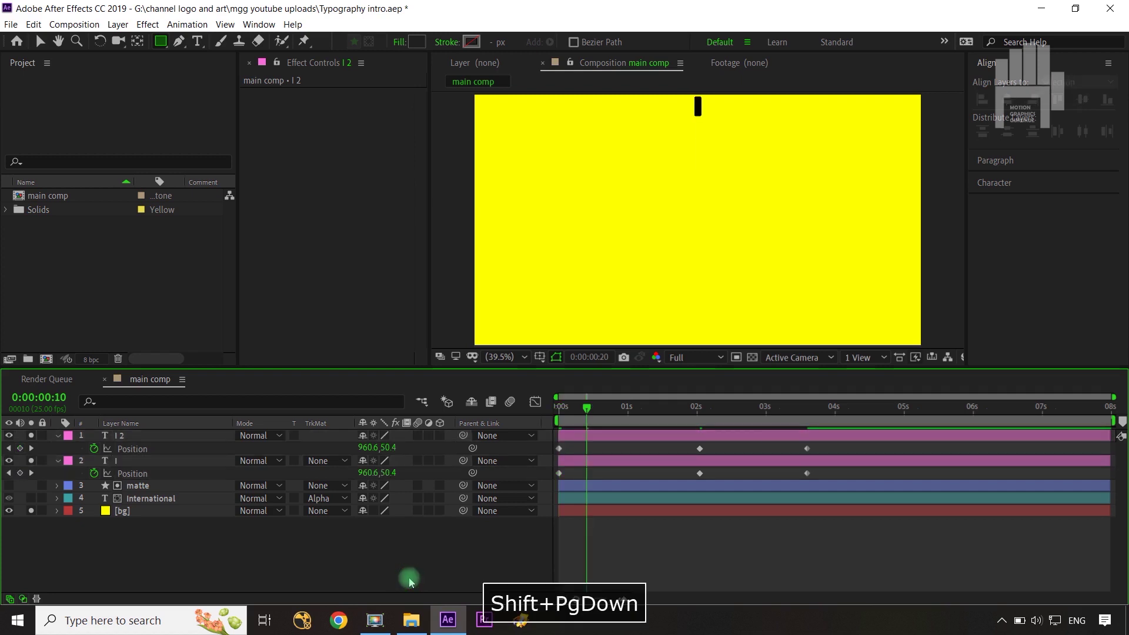
pyautogui.hotkey('shift', 'pagedown')
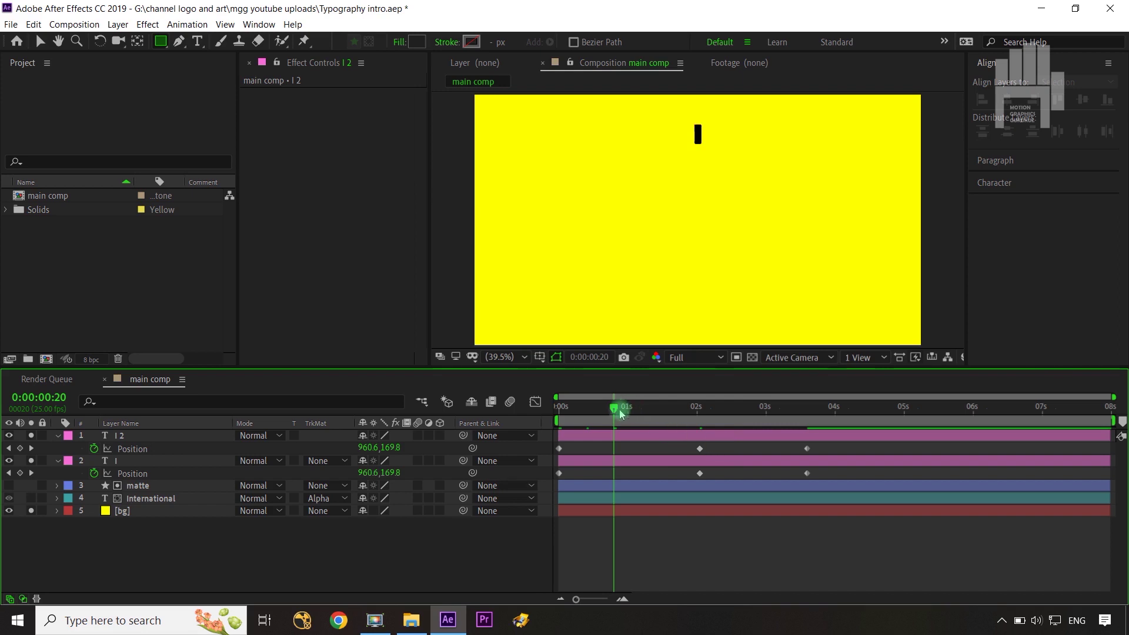
pyautogui.moveTo(615, 409); pyautogui.dragTo(628, 409)
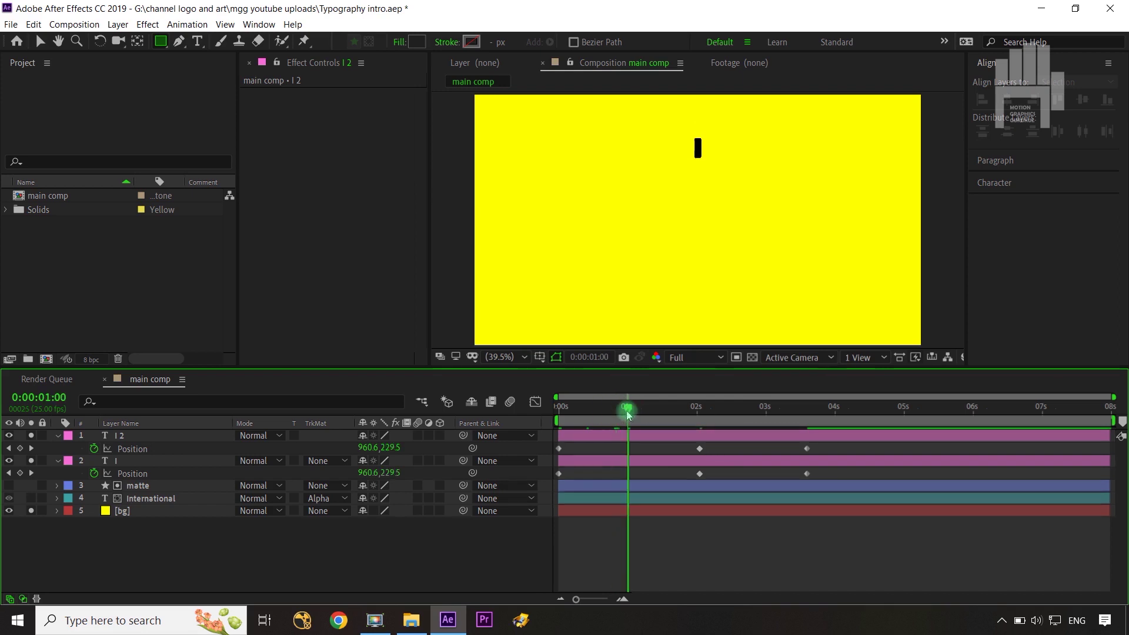
pyautogui.moveTo(722, 445); pyautogui.dragTo(631, 451)
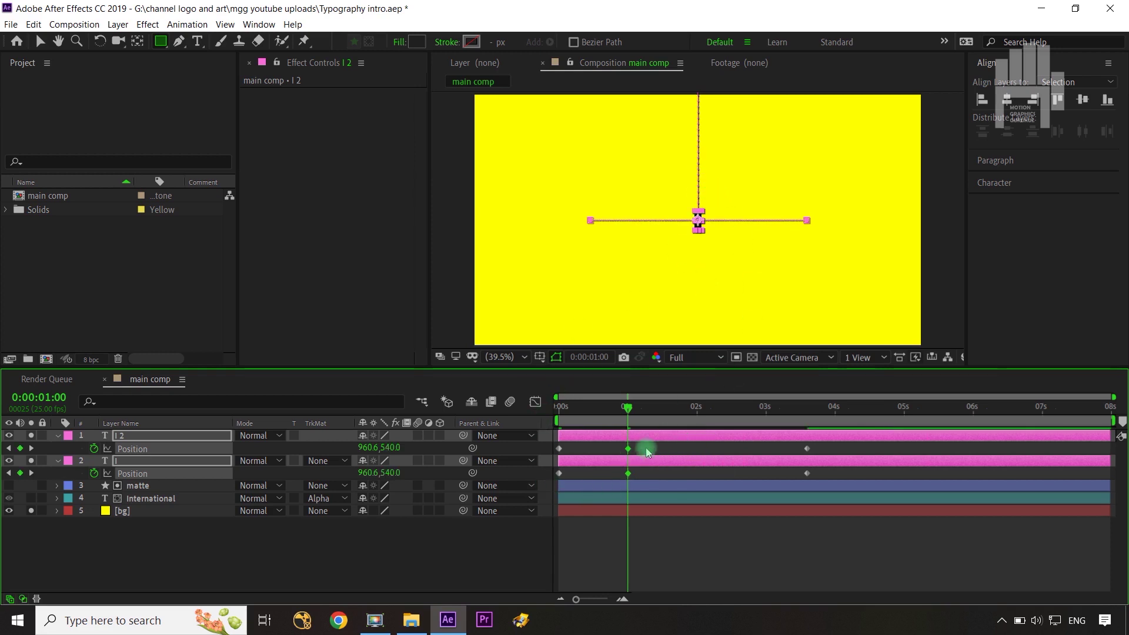
# - Move the last Position keyframes of both I layers to 0:00:03:10
pyautogui.moveTo(645, 447); pyautogui.dragTo(695, 474)
pyautogui.hotkey('shift', 'pagedown')
pyautogui.hotkey('shift', 'pagedown')
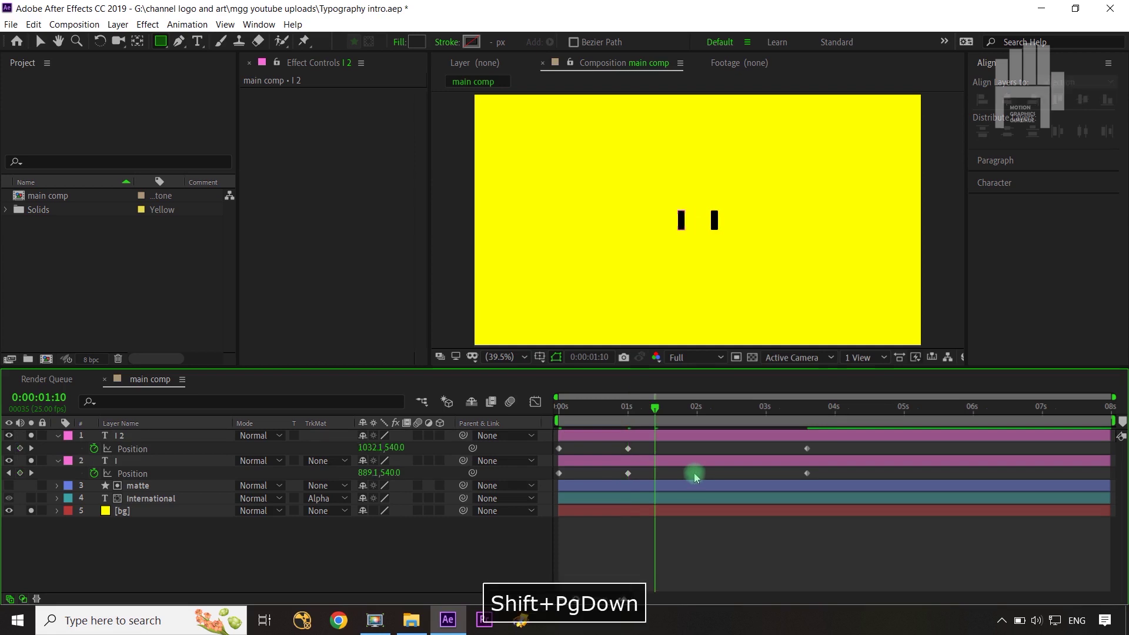
pyautogui.hotkey('shift', 'pagedown')
pyautogui.hotkey('shift', 'pagedown')
pyautogui.hotkey('shift', 'pagedown')
pyautogui.hotkey('shift', 'pagedown')
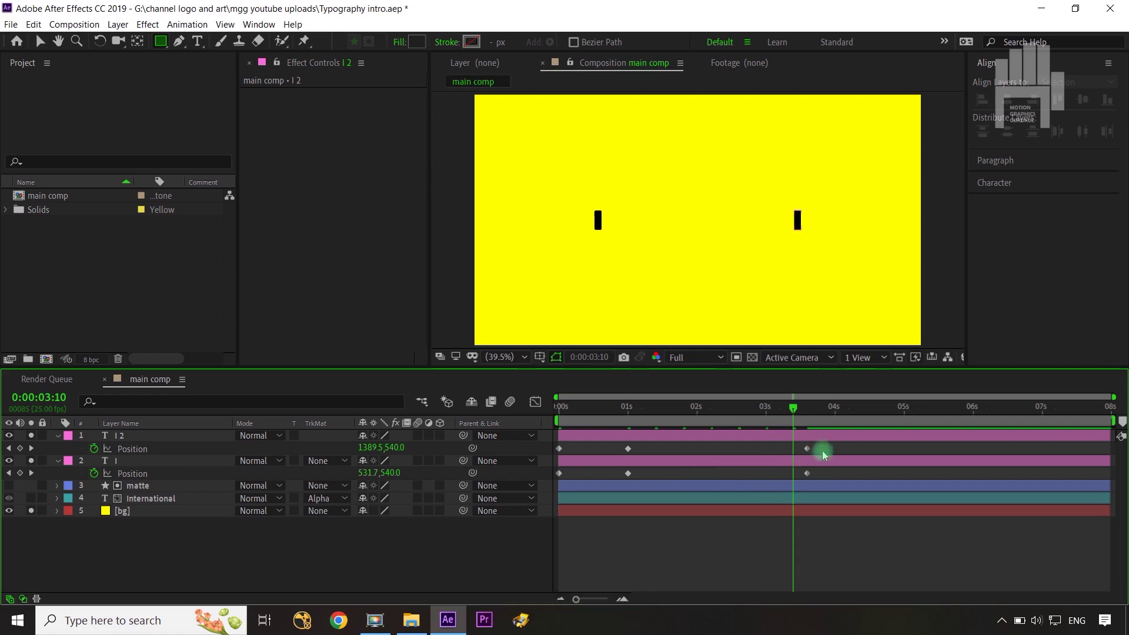
pyautogui.moveTo(822, 449); pyautogui.dragTo(795, 488)
pyautogui.moveTo(807, 449); pyautogui.dragTo(795, 449)
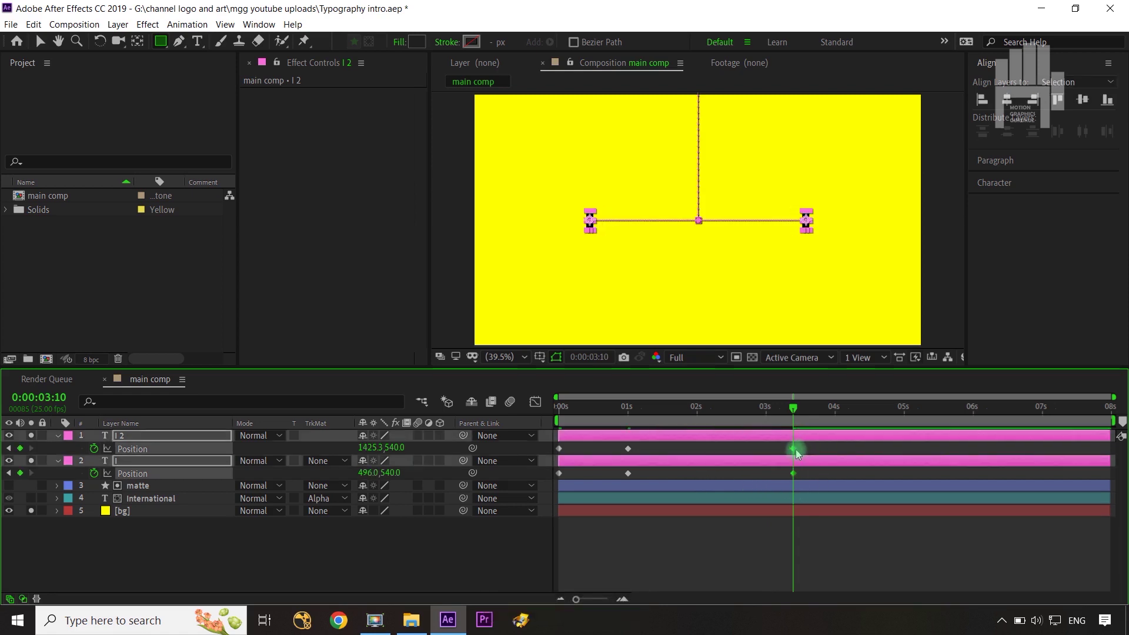
pyautogui.click(486, 540)
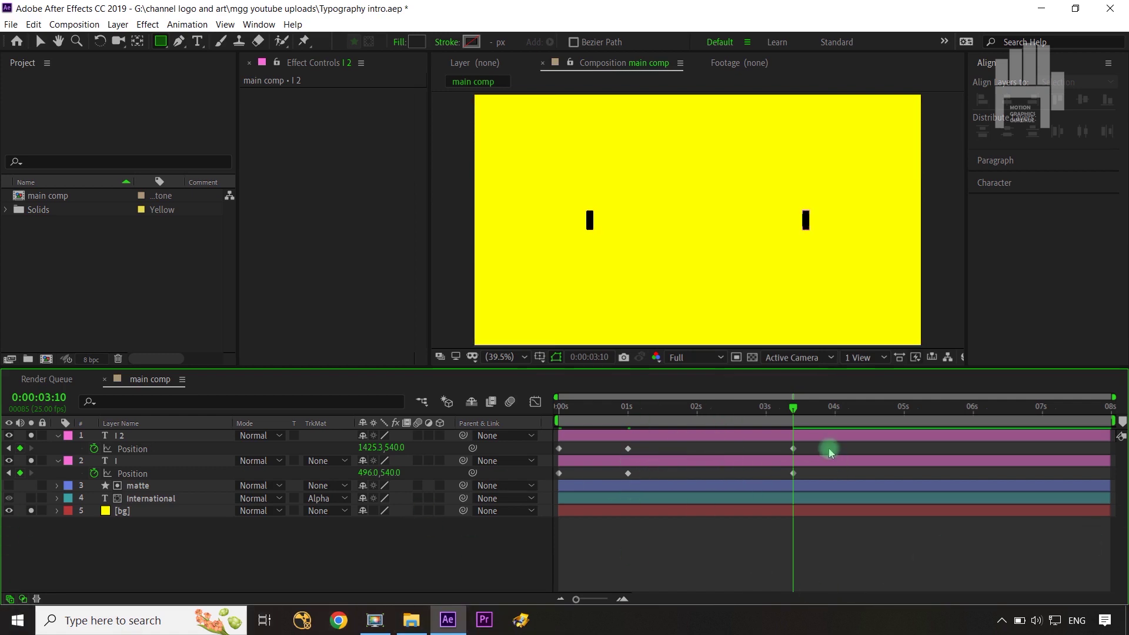
# - Apply Easy Ease to all Position keyframes of both I layers
pyautogui.moveTo(813, 447); pyautogui.dragTo(549, 479)
pyautogui.click(427, 564)
pyautogui.press('F9')
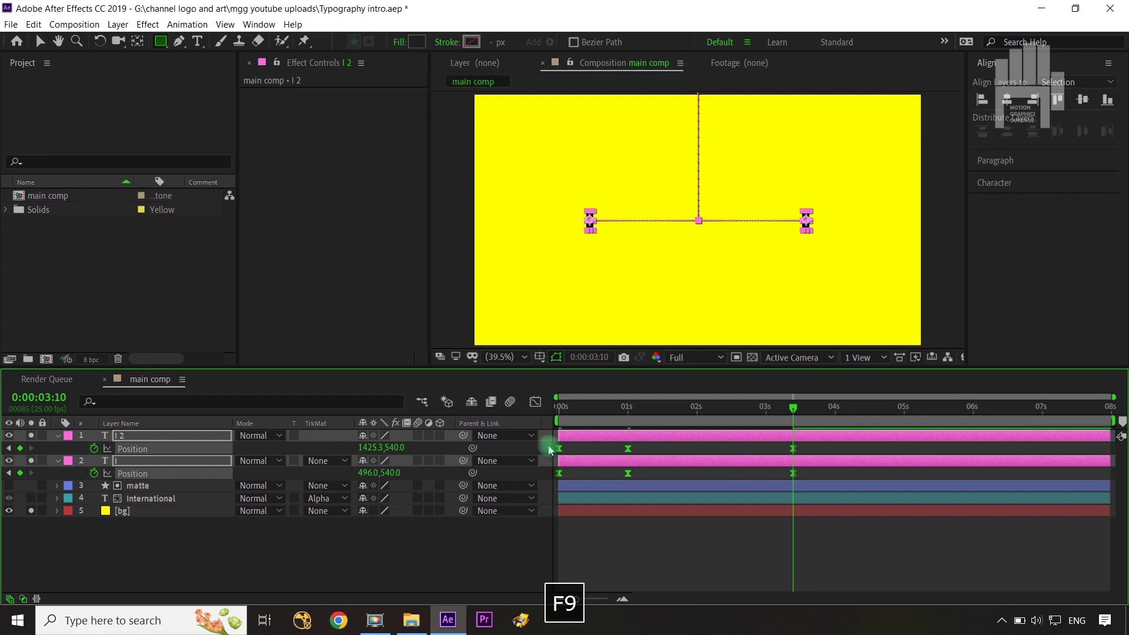
# - Reshape the Position speed graph so the drop peaks sharply just before 1 second and the spread slows gradually into the last keyframe
pyautogui.click(535, 403)
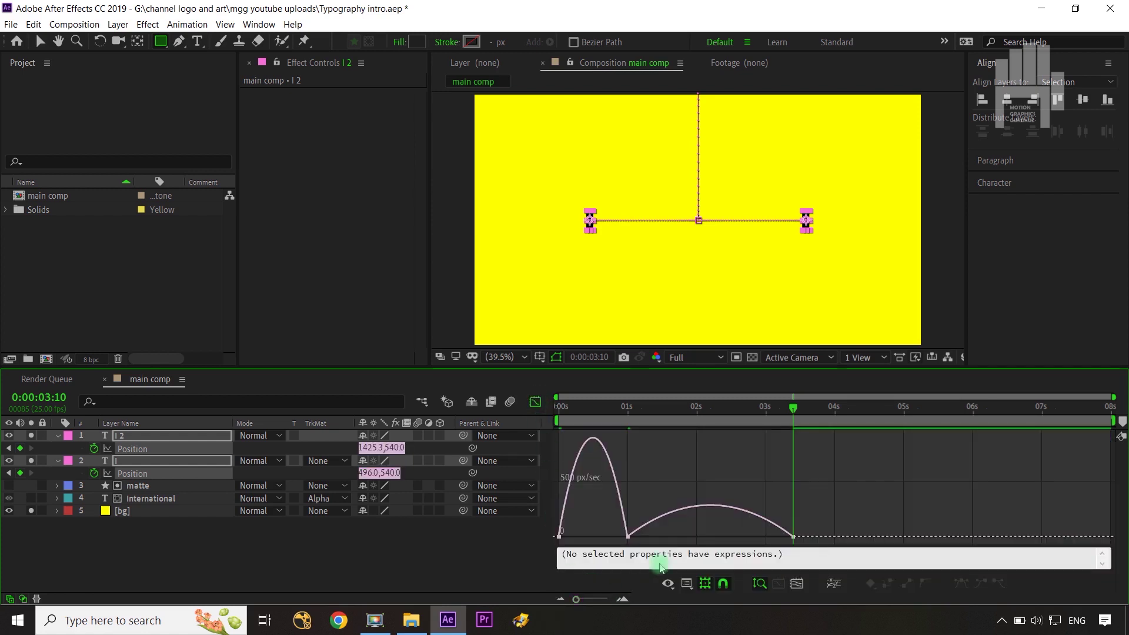
pyautogui.moveTo(590, 517); pyautogui.dragTo(632, 535)
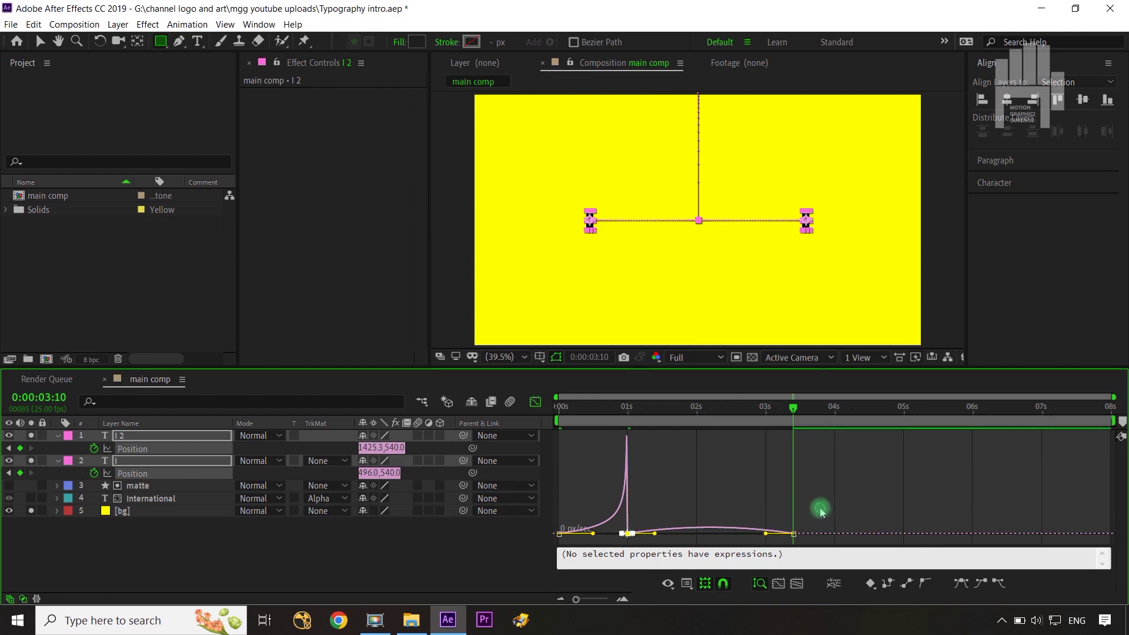
pyautogui.moveTo(820, 506); pyautogui.dragTo(711, 531)
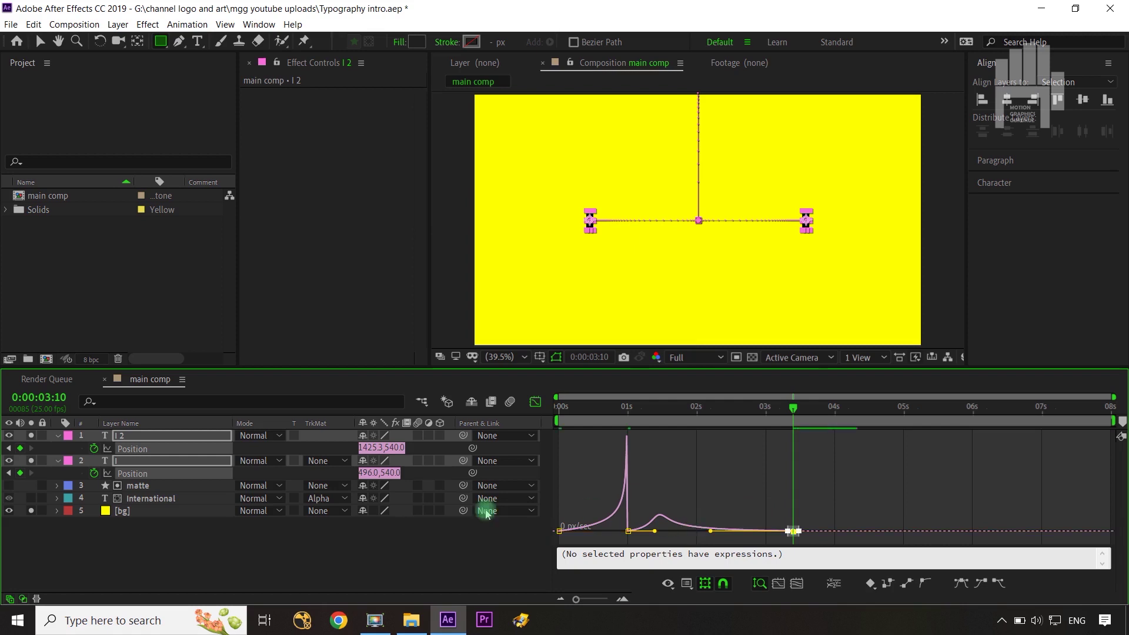
pyautogui.click(439, 540)
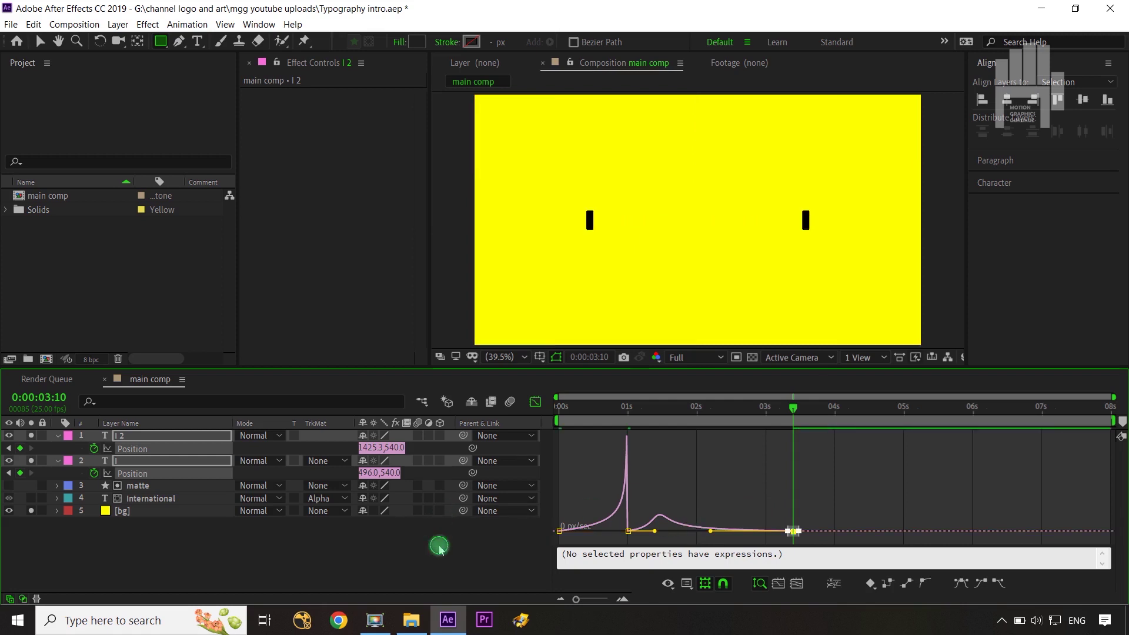
# - Leave the graph editor and scrub through the animation to check the eased drop and spread of both I layers
pyautogui.click(537, 404)
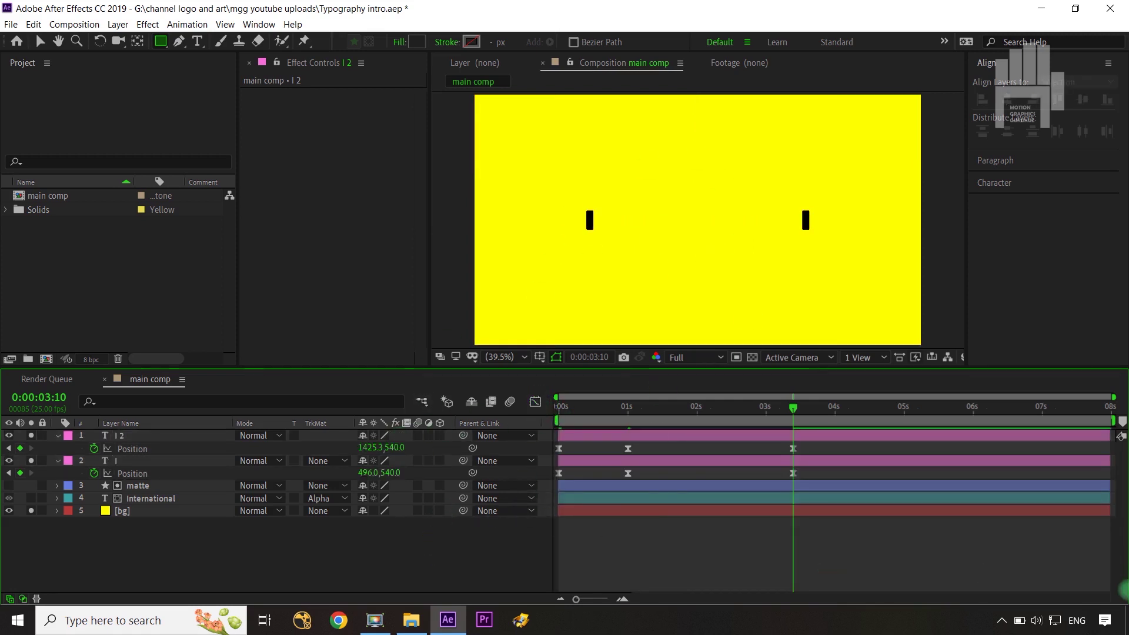
pyautogui.moveTo(665, 408); pyautogui.dragTo(792, 414)
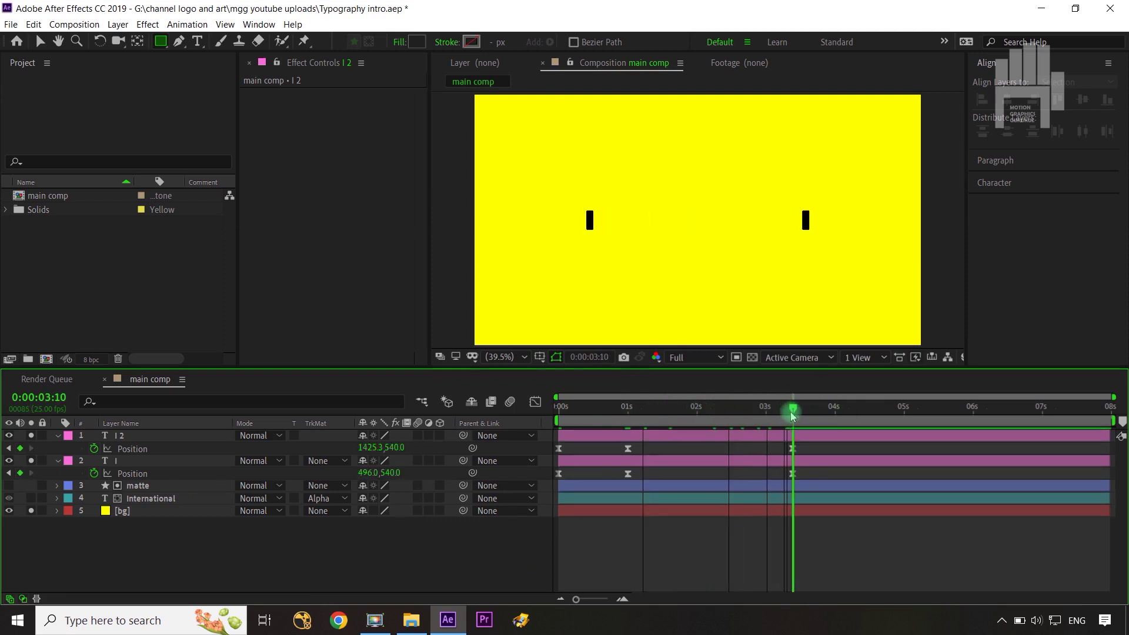
# - Solo the International text layer and turn off solo for both I layers
pyautogui.click(151, 498)
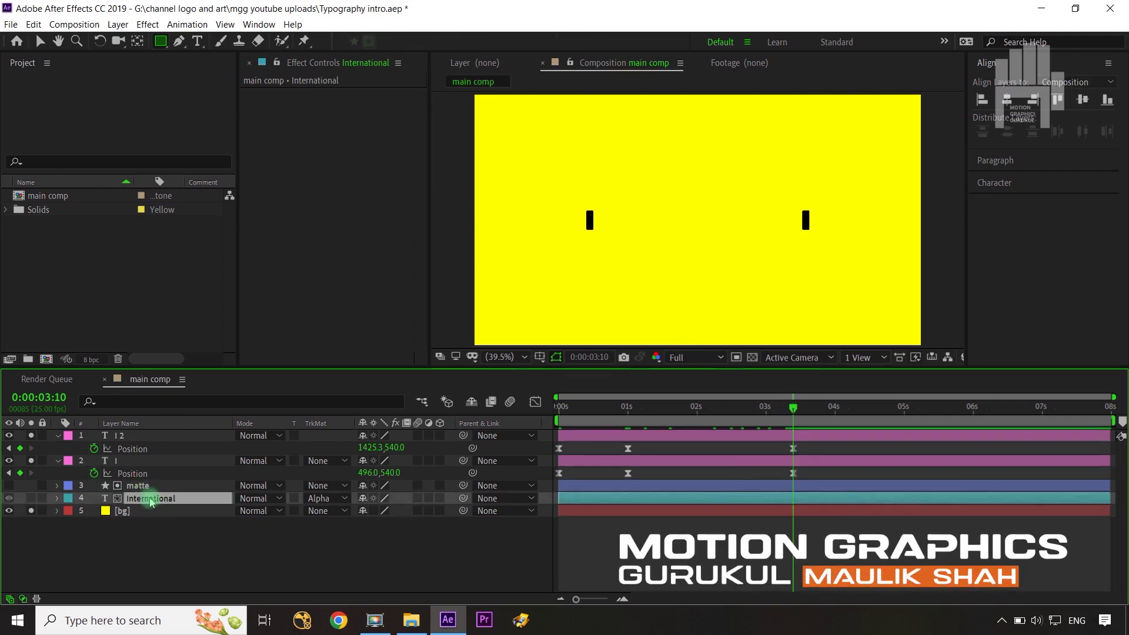
pyautogui.click(31, 499)
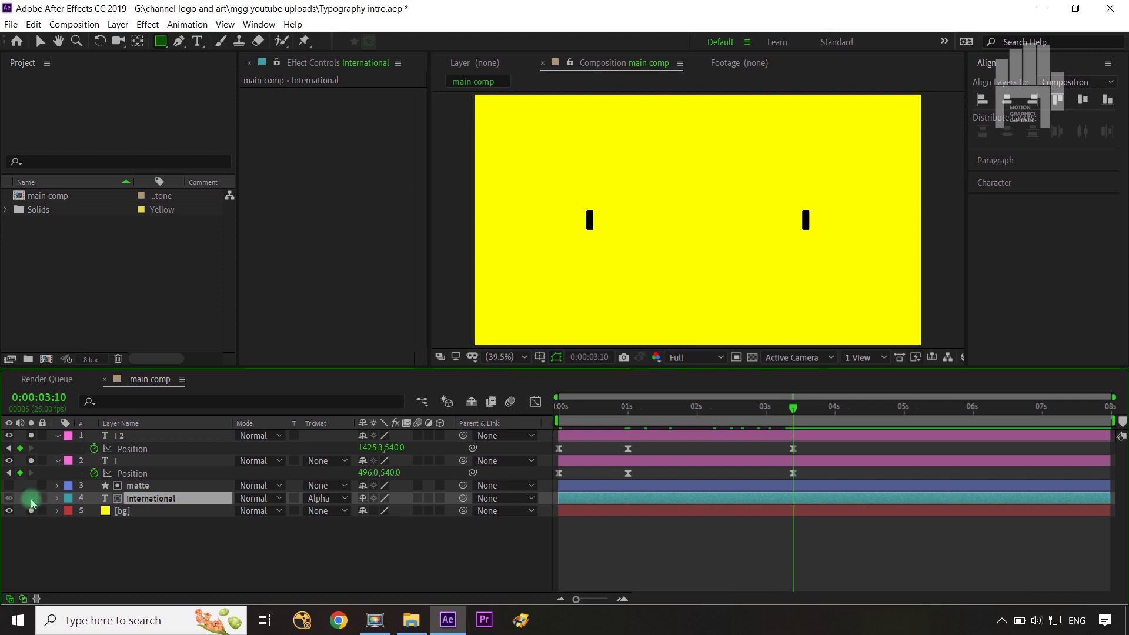
pyautogui.click(164, 549)
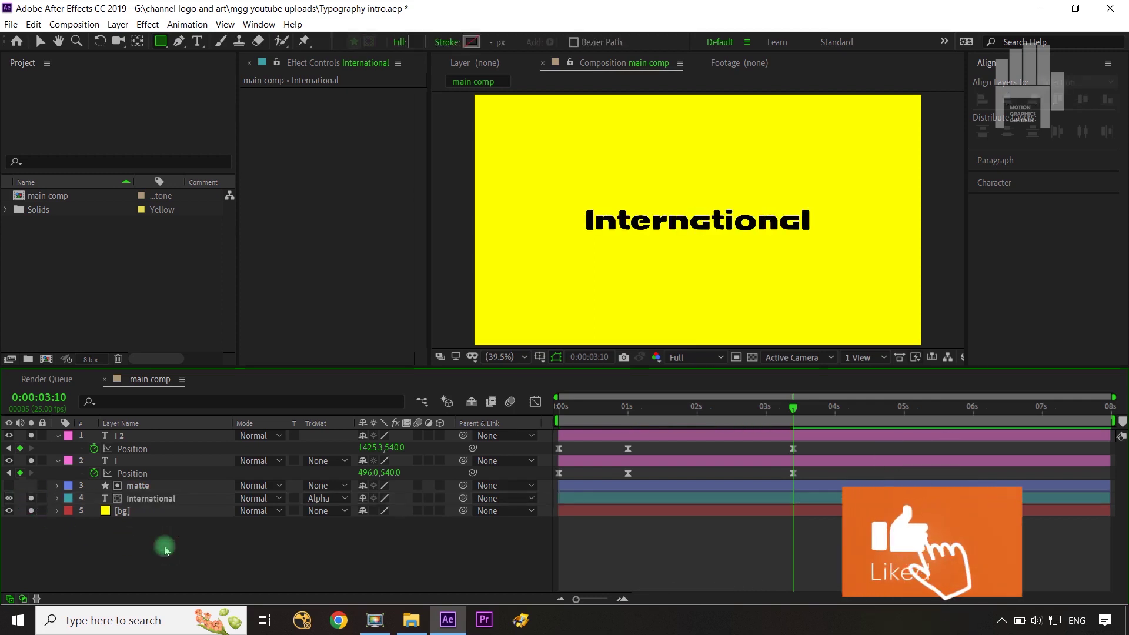
pyautogui.click(32, 460)
pyautogui.click(31, 436)
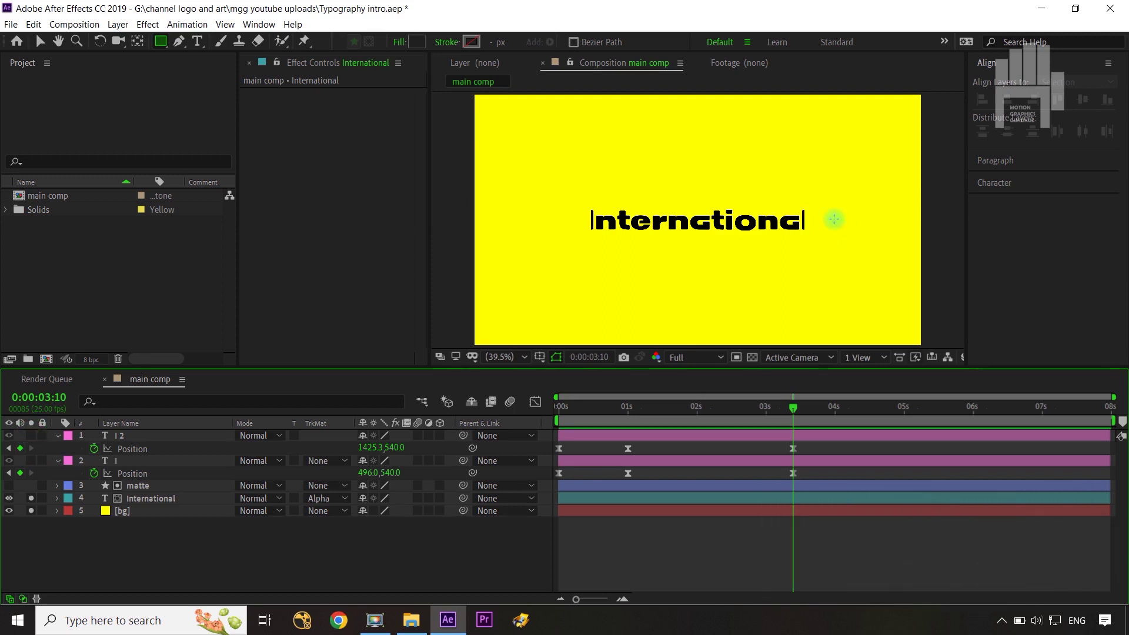
# - Reduce the width of the matte layer's Rectangle Path 1 to 893 so that it hides both end letters of International
pyautogui.click(175, 497)
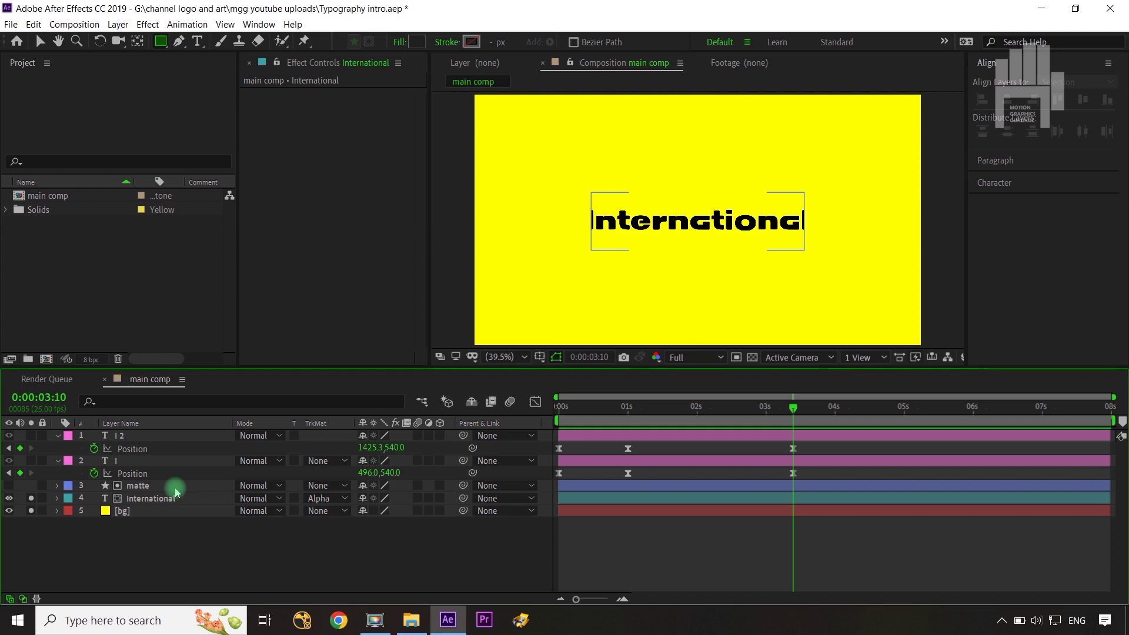
pyautogui.click(175, 487)
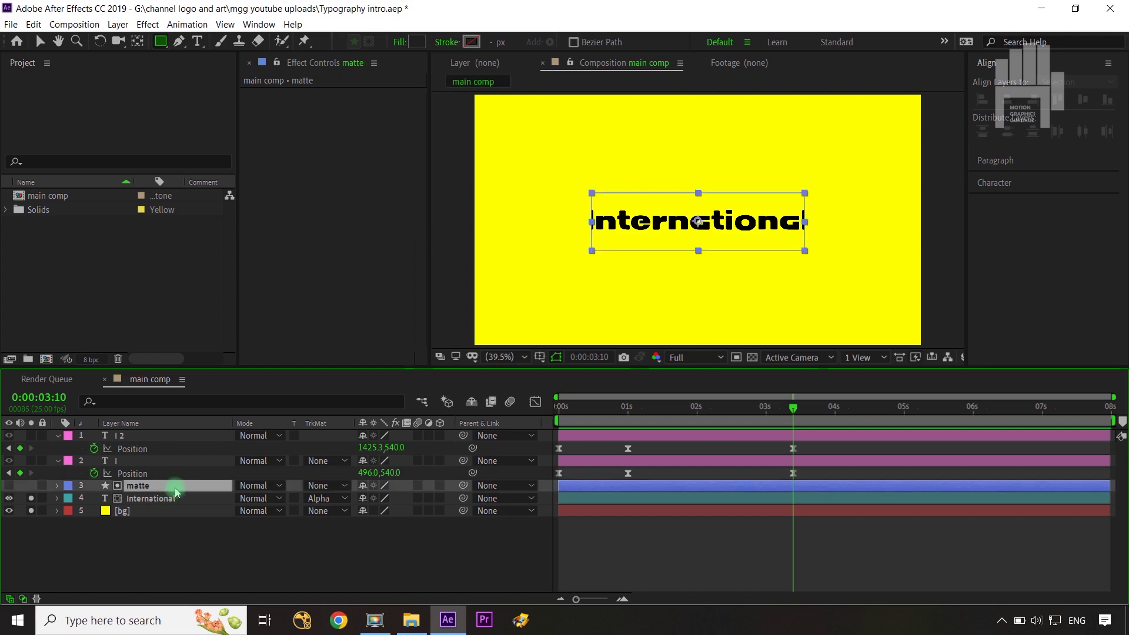
pyautogui.press('s')
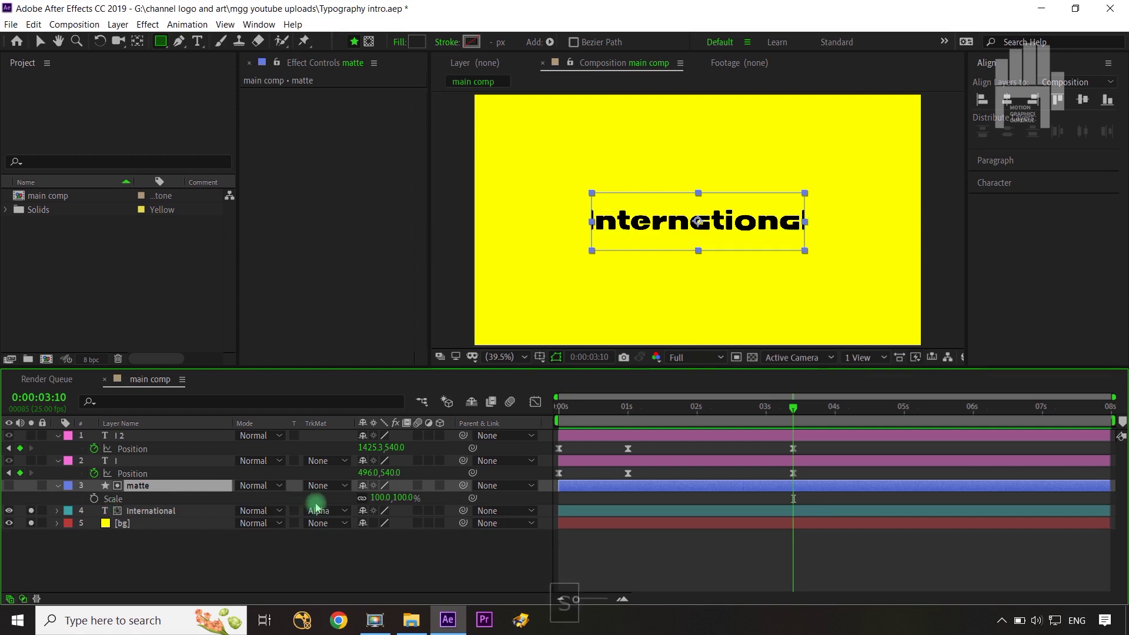
pyautogui.click(59, 486)
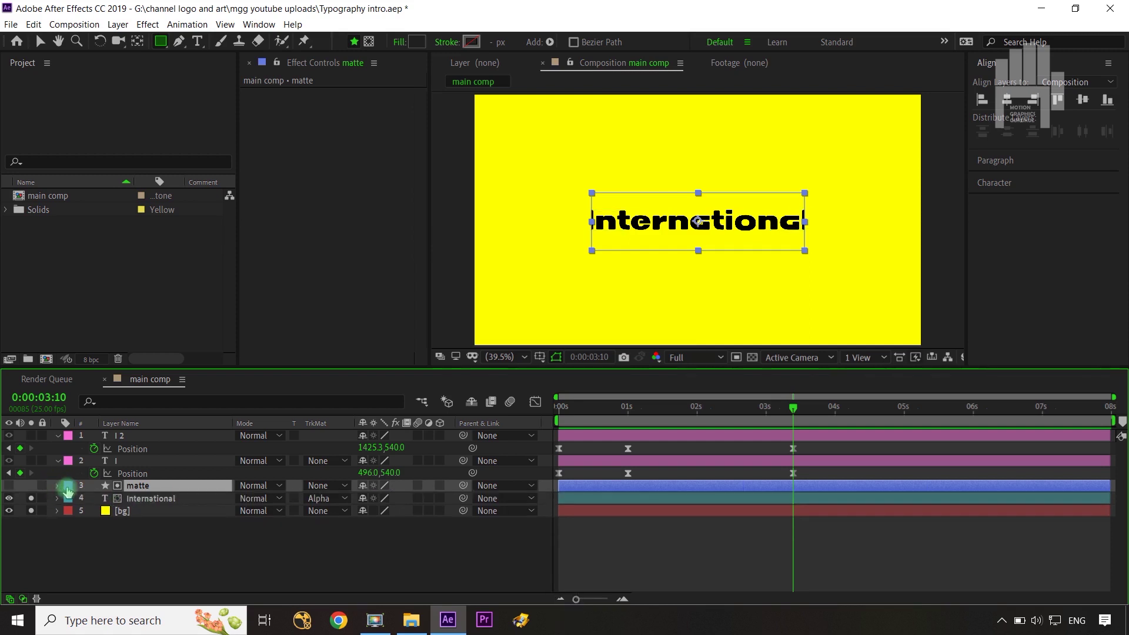
pyautogui.click(56, 489)
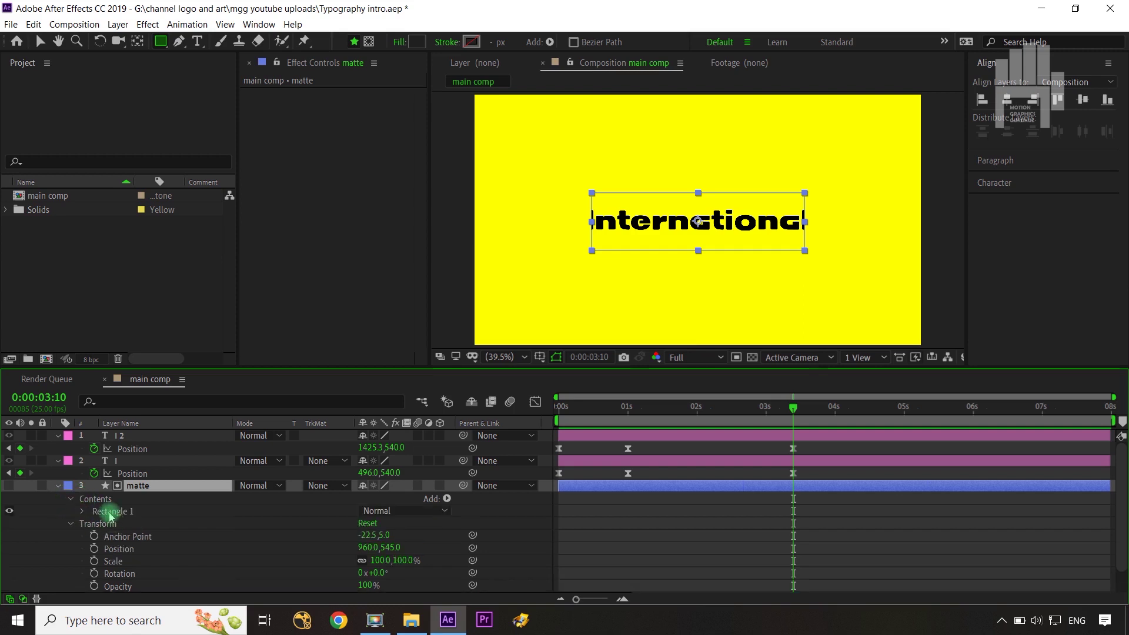
pyautogui.click(70, 498)
pyautogui.click(83, 511)
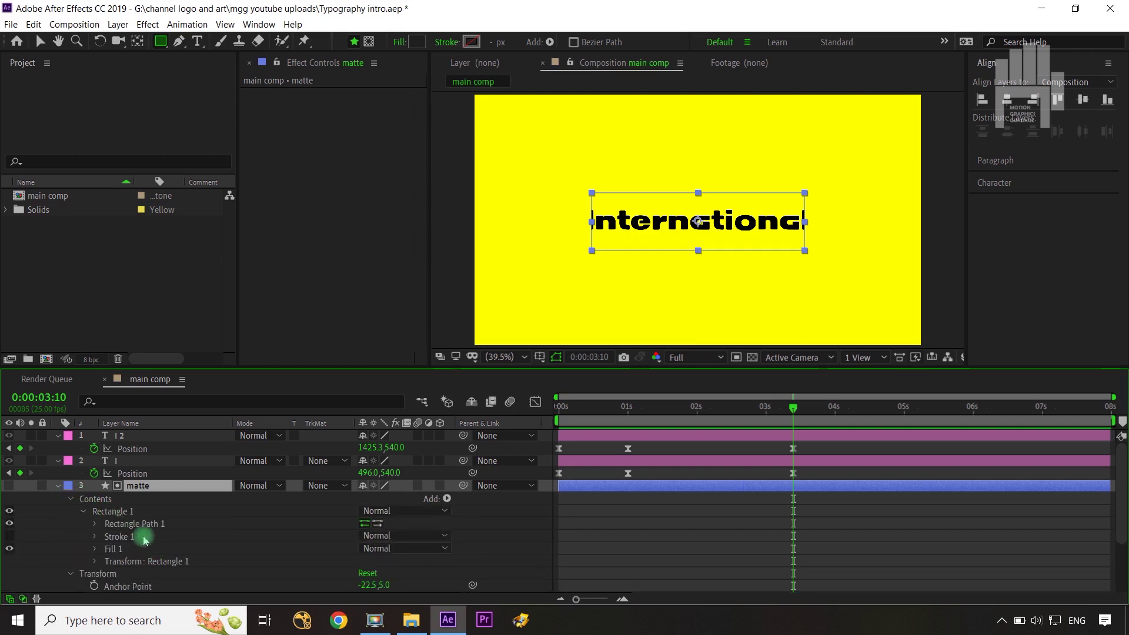
pyautogui.click(95, 525)
pyautogui.moveTo(377, 539); pyautogui.dragTo(369, 536)
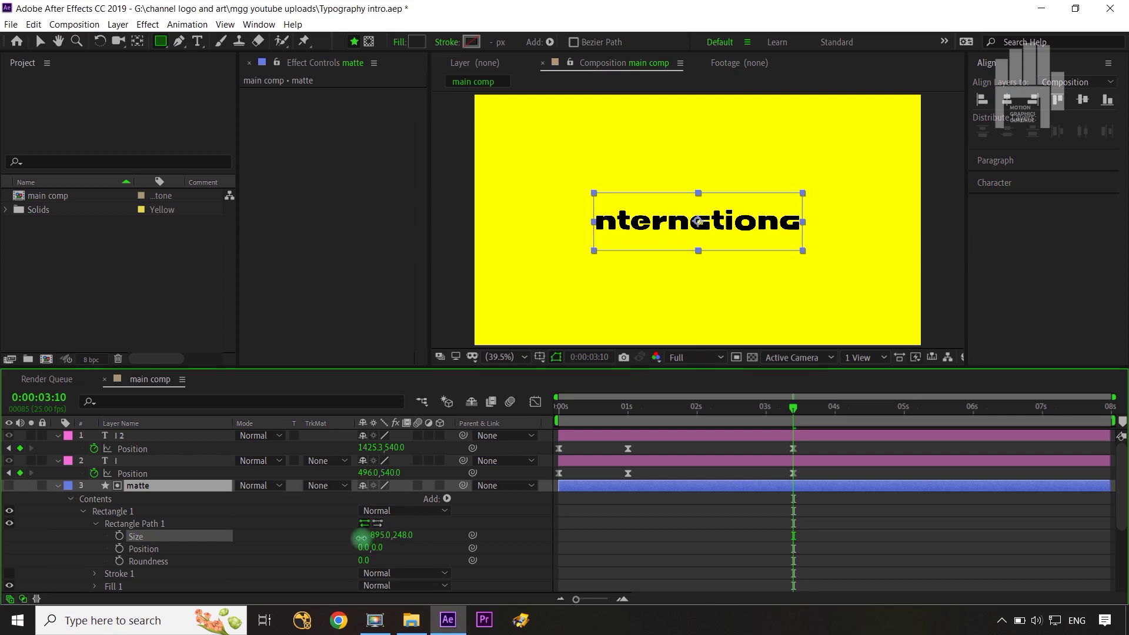
pyautogui.moveTo(359, 538); pyautogui.dragTo(359, 538)
pyautogui.click(539, 530)
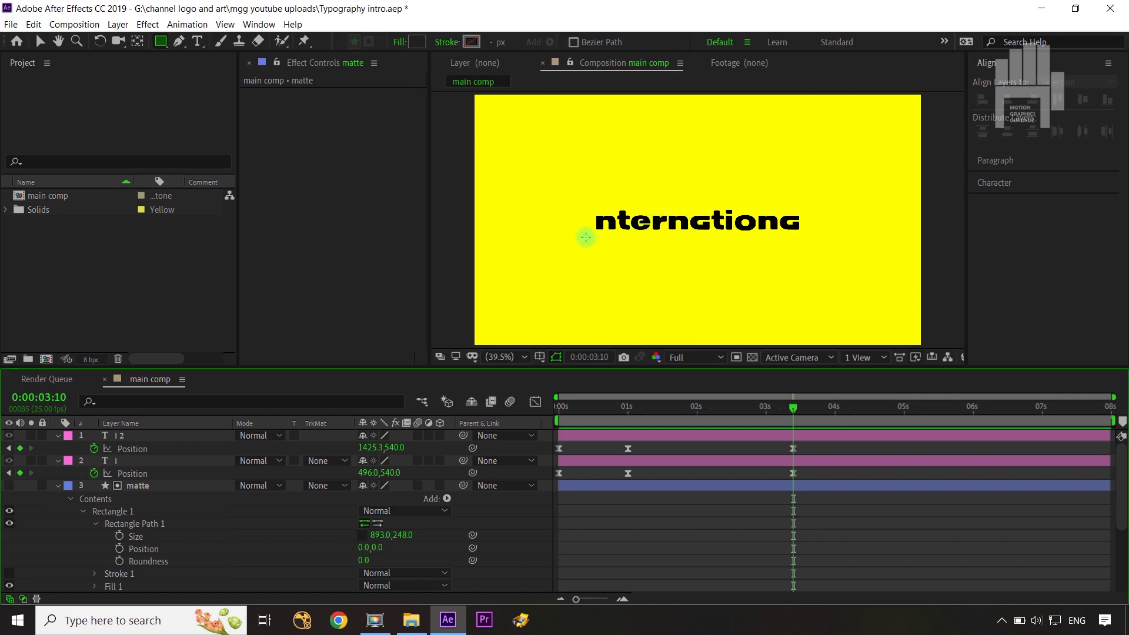
pyautogui.click(47, 509)
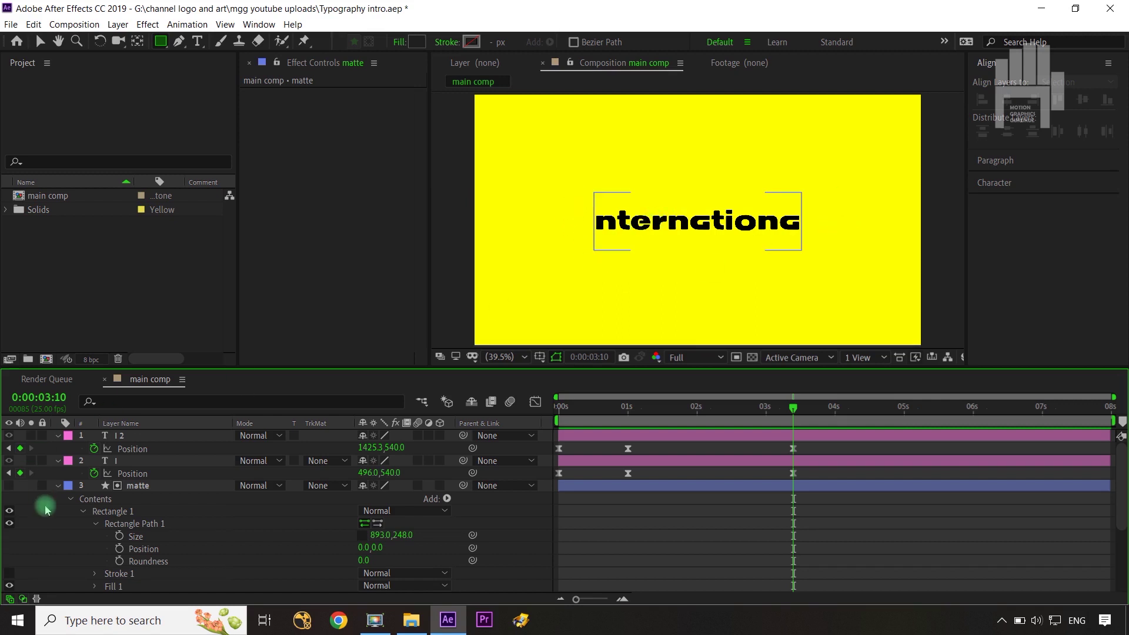
pyautogui.click(58, 486)
pyautogui.click(226, 555)
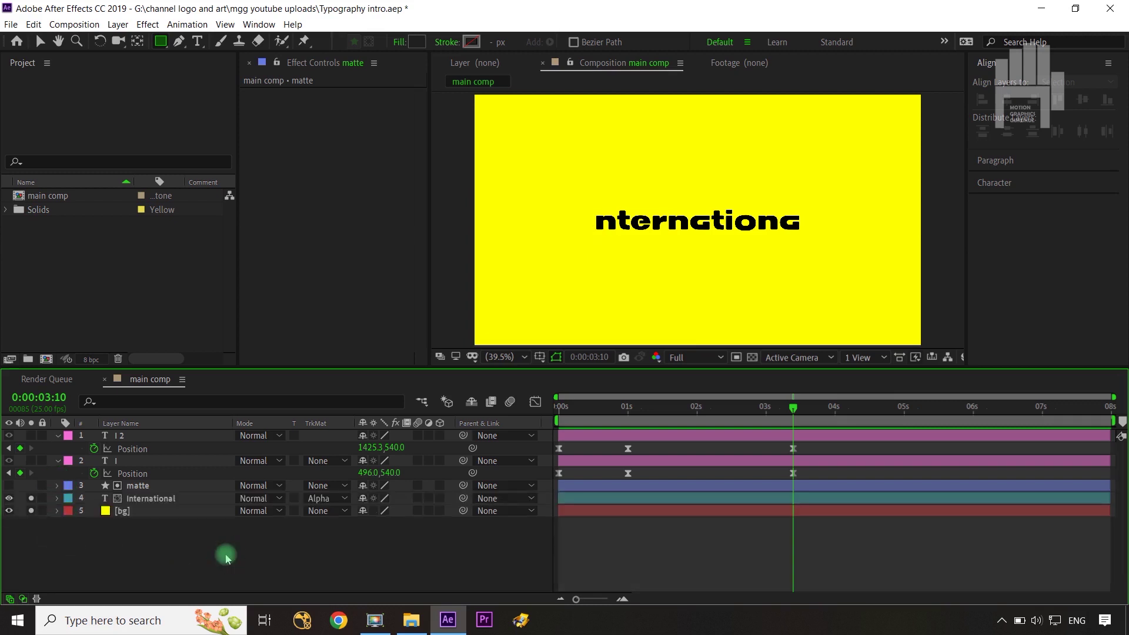
# - Add a Position text animator to the International layer and set its Position to 0.0, 191.0
pyautogui.click(156, 486)
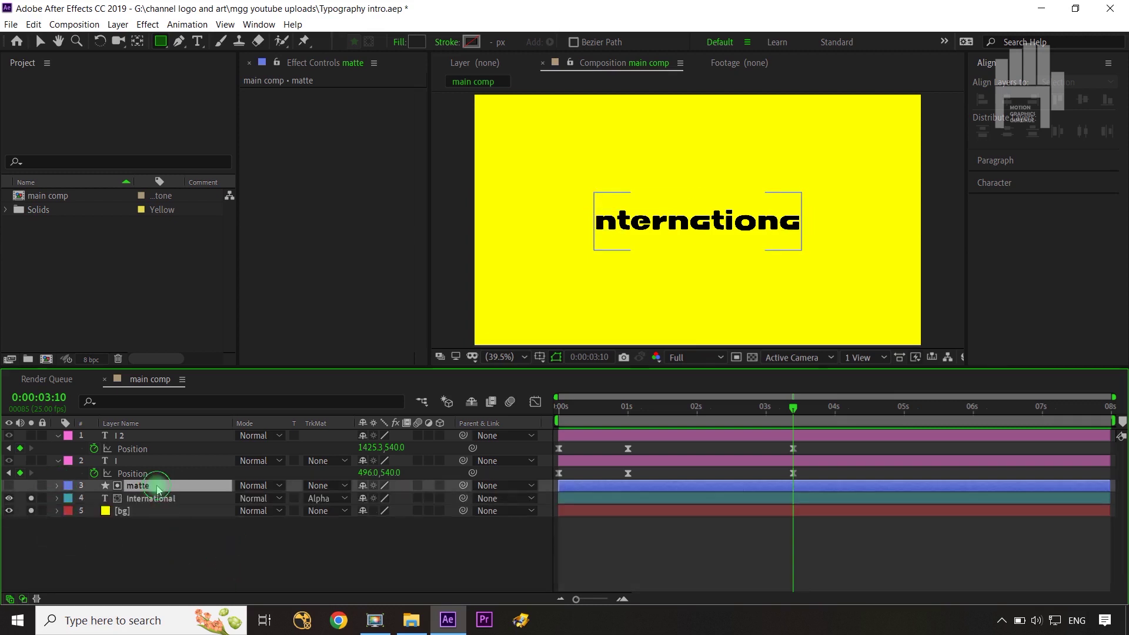
pyautogui.click(155, 499)
pyautogui.click(57, 498)
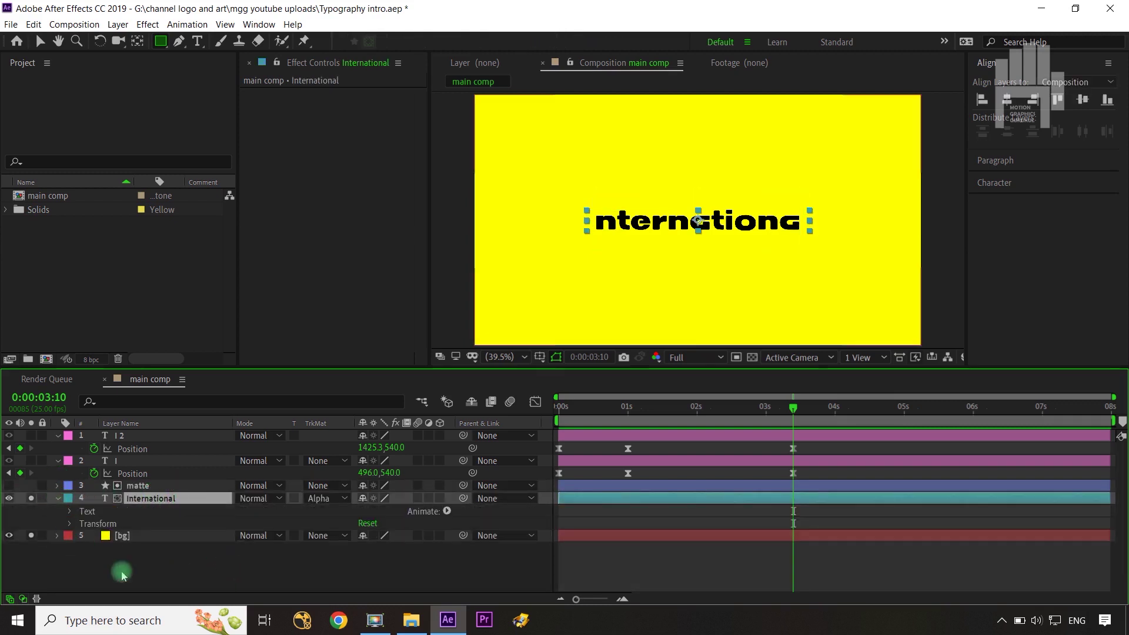
pyautogui.click(447, 512)
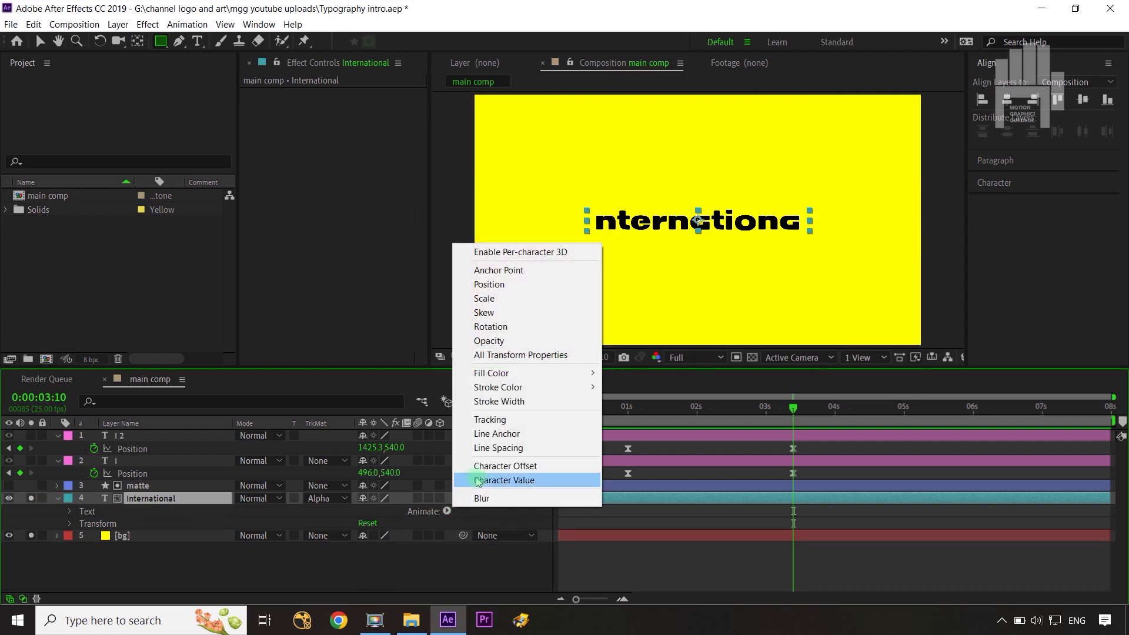
pyautogui.click(495, 284)
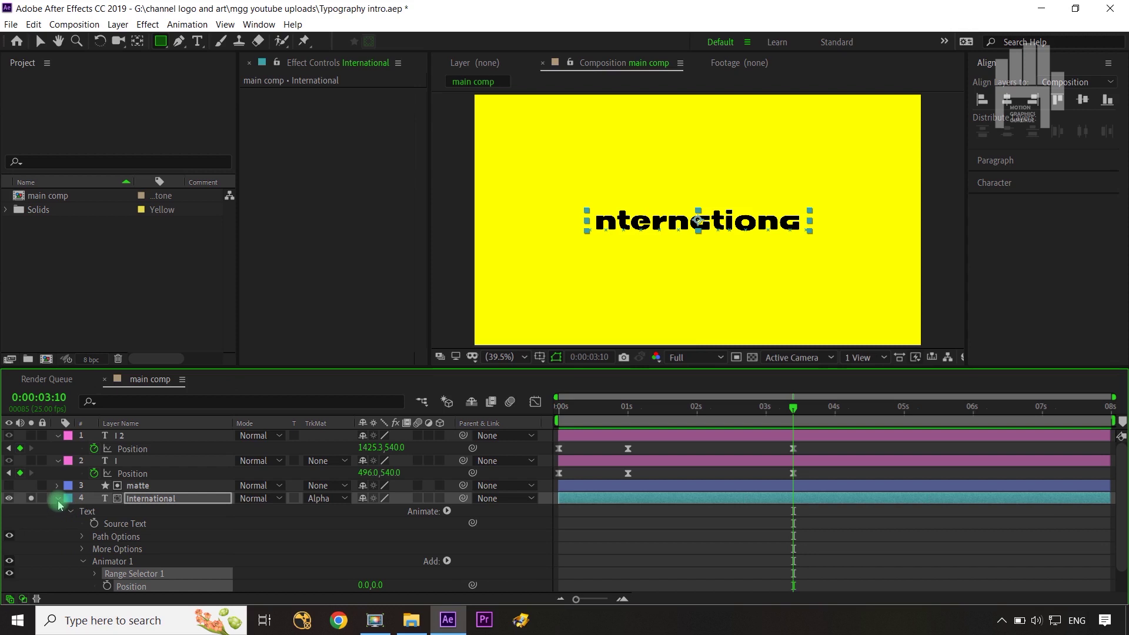
pyautogui.moveTo(380, 584); pyautogui.dragTo(530, 568)
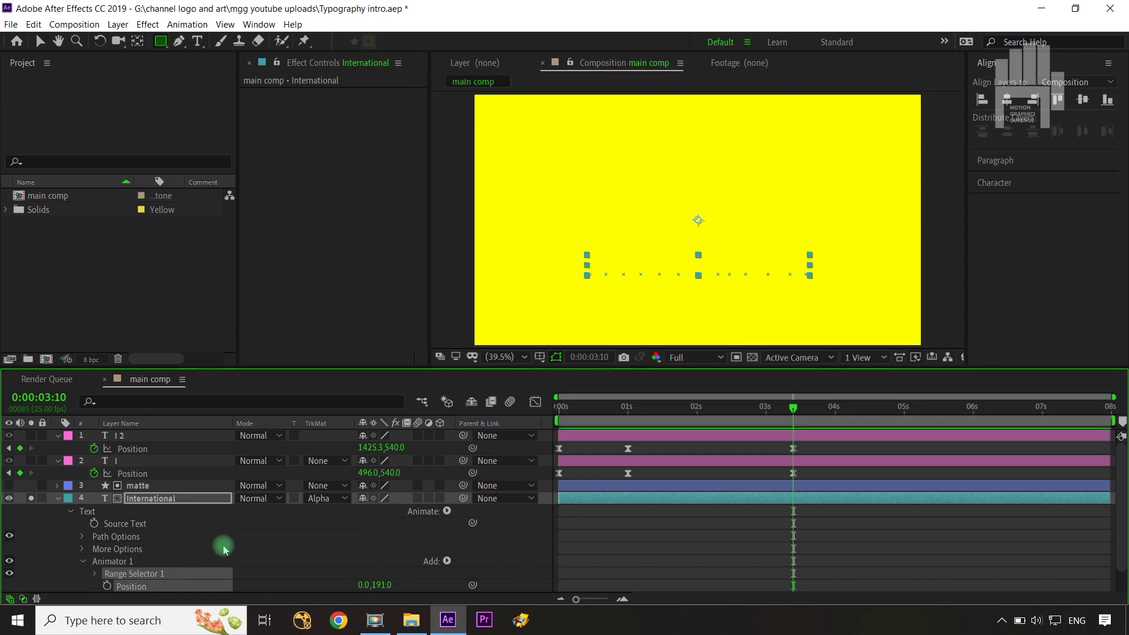
# - Set the End of Animator 1's Range Selector 1 to 0%
pyautogui.scroll(-1, 223, 549)
pyautogui.click(95, 549)
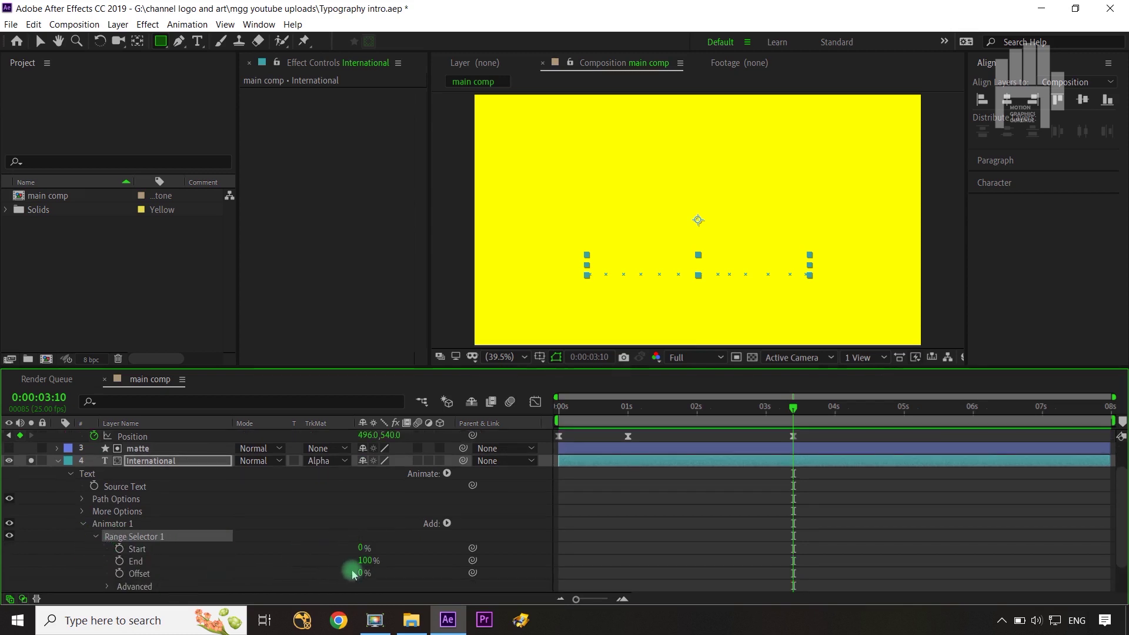
pyautogui.moveTo(365, 562); pyautogui.dragTo(264, 559)
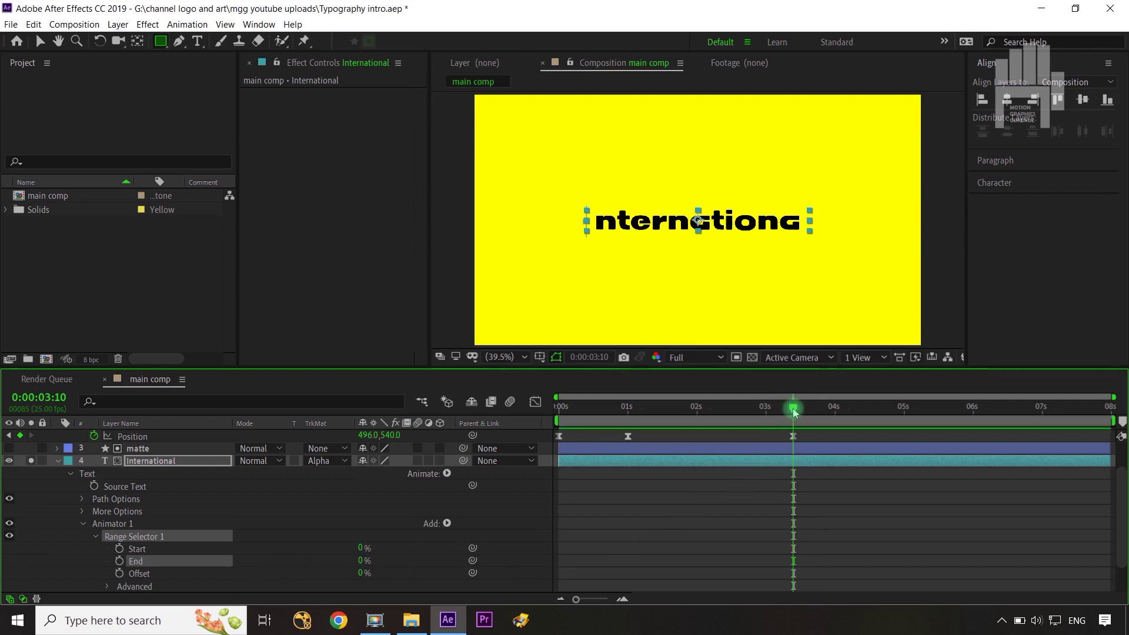
# - Keyframe Range Selector 1's Start at 0% at both 0:00:01:10 and 0:00:03:20
pyautogui.moveTo(793, 410); pyautogui.dragTo(632, 435)
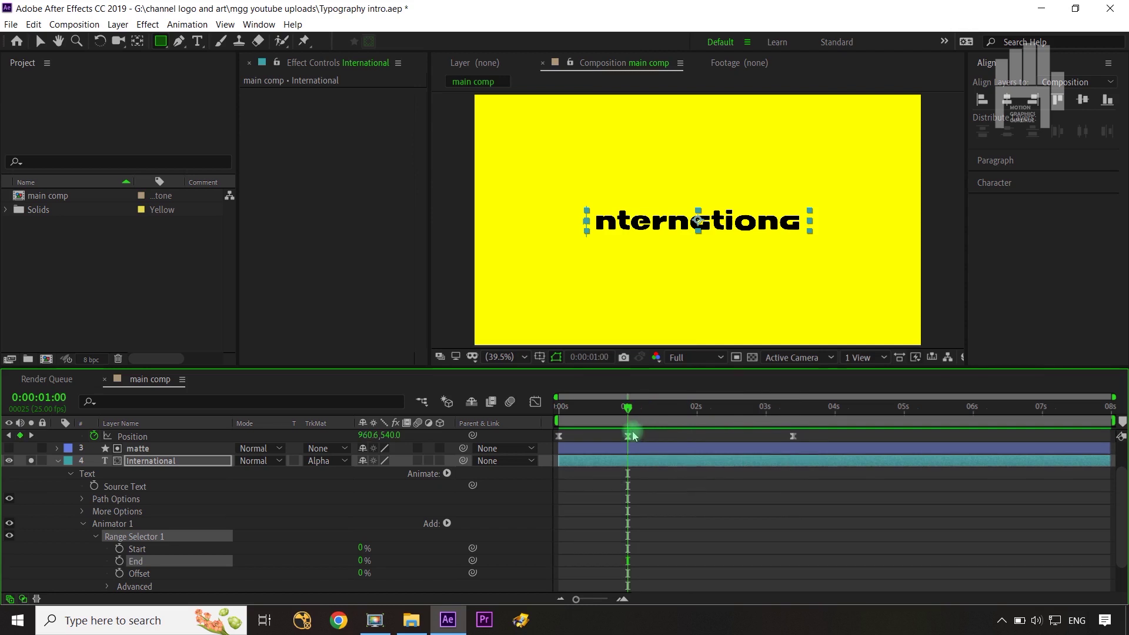
pyautogui.hotkey('shift', 'pagedown')
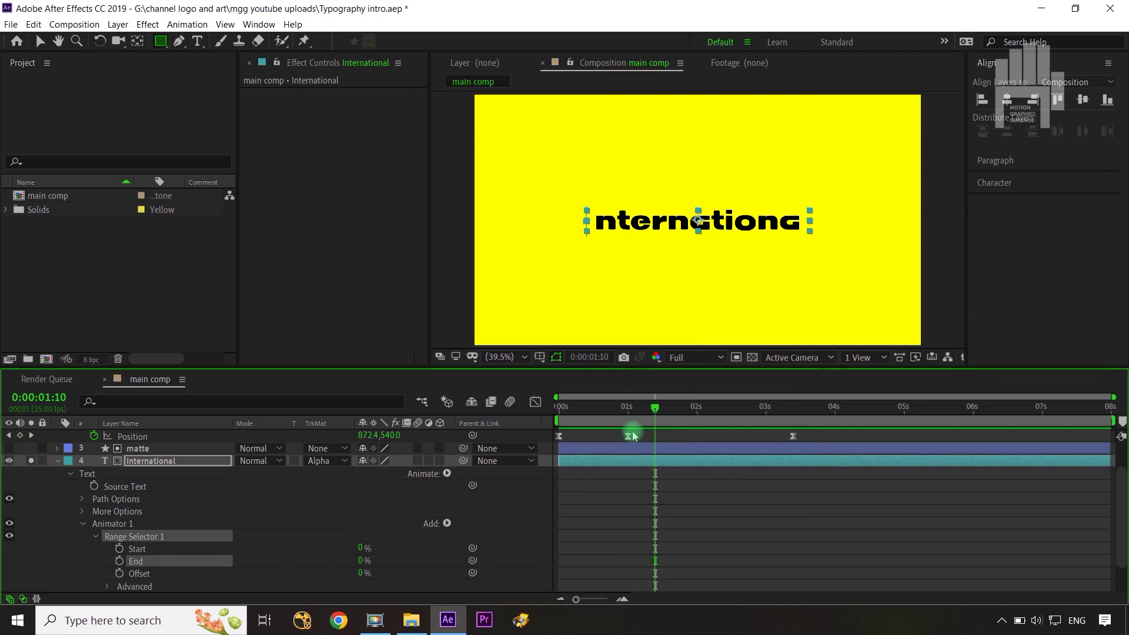
pyautogui.click(119, 550)
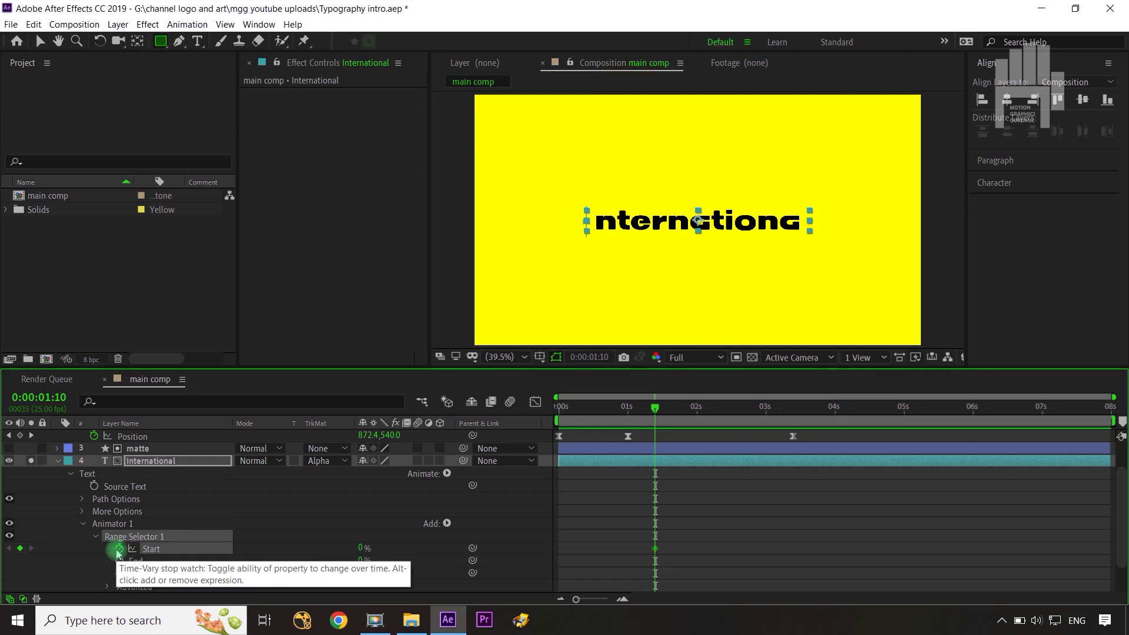
pyautogui.hotkey('shift', 'pagedown')
pyautogui.hotkey('shift', 'pagedown')
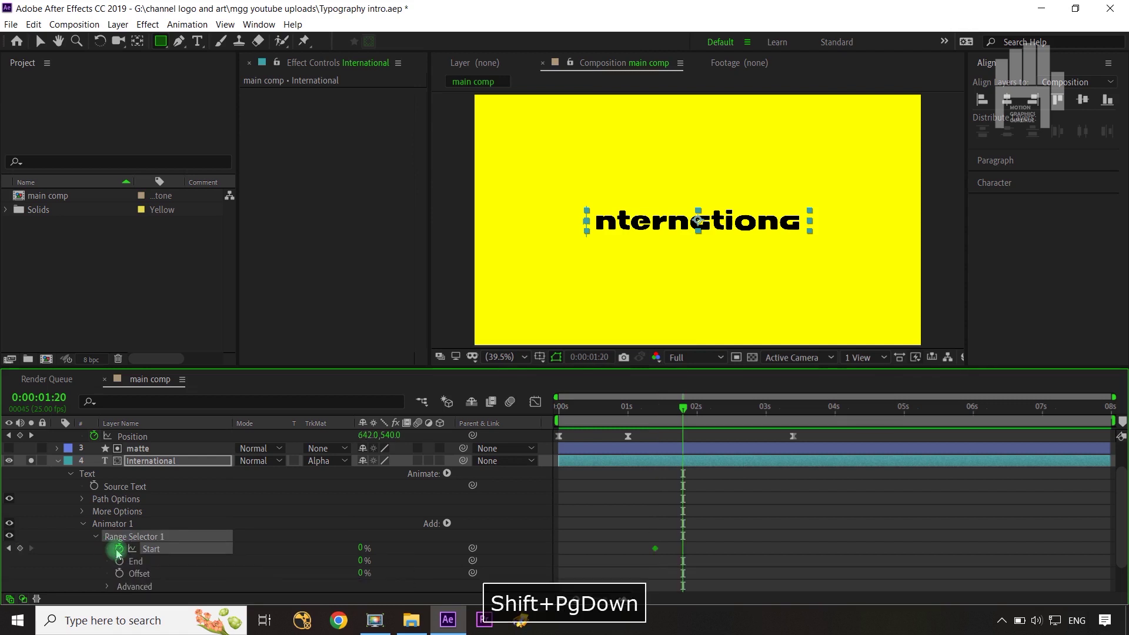
pyautogui.moveTo(708, 400); pyautogui.dragTo(791, 414)
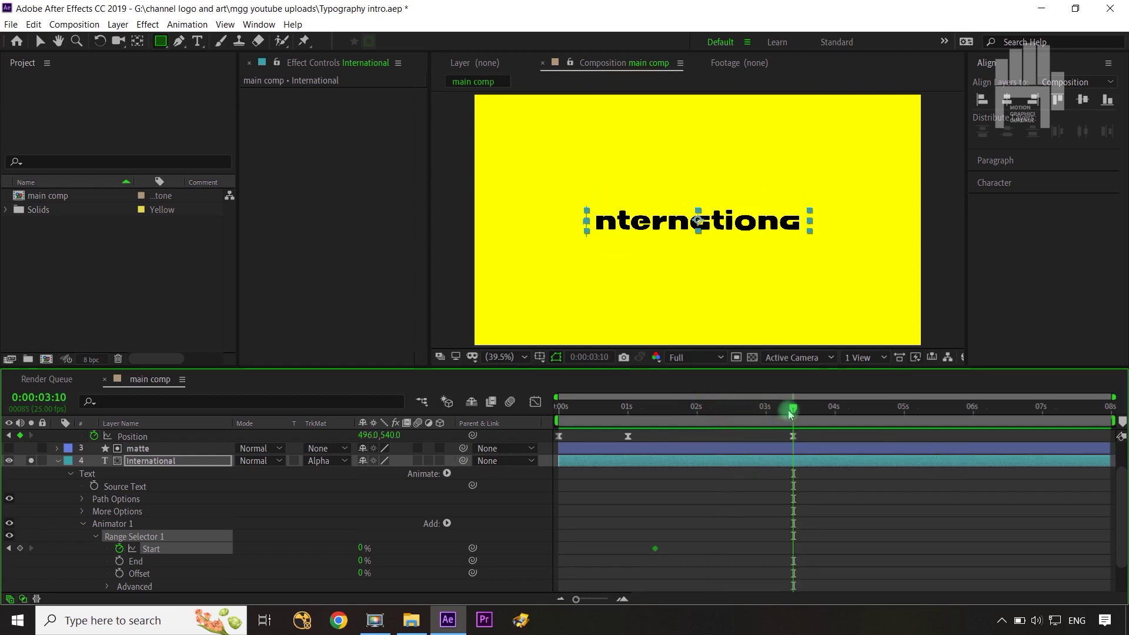
pyautogui.hotkey('shift', 'pagedown')
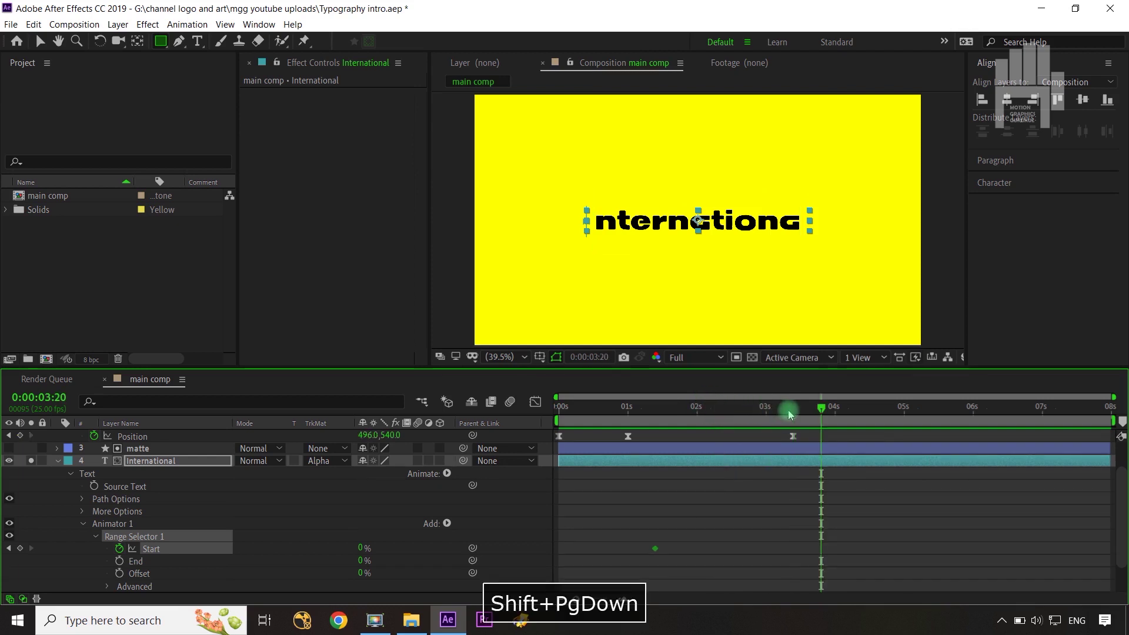
# - Change the Start keyframe at 0:00:01:10 to 50% and scrub to 0:00:03:20 to preview the letters rising into place
pyautogui.click(9, 550)
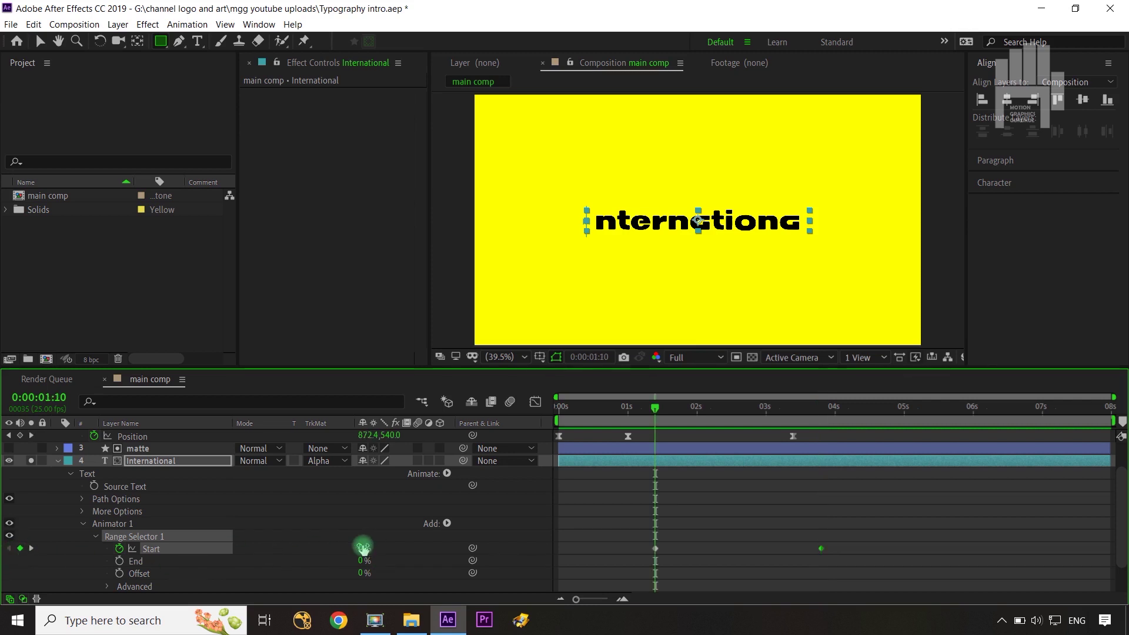
pyautogui.write('5')
pyautogui.click(432, 549)
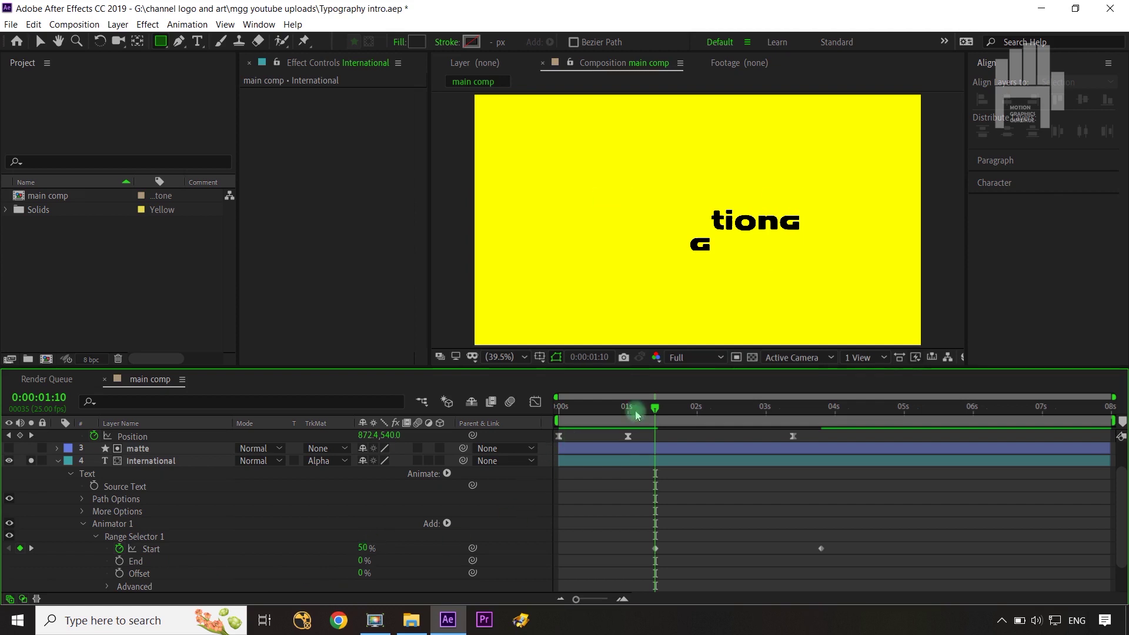
pyautogui.moveTo(771, 437); pyautogui.dragTo(820, 447)
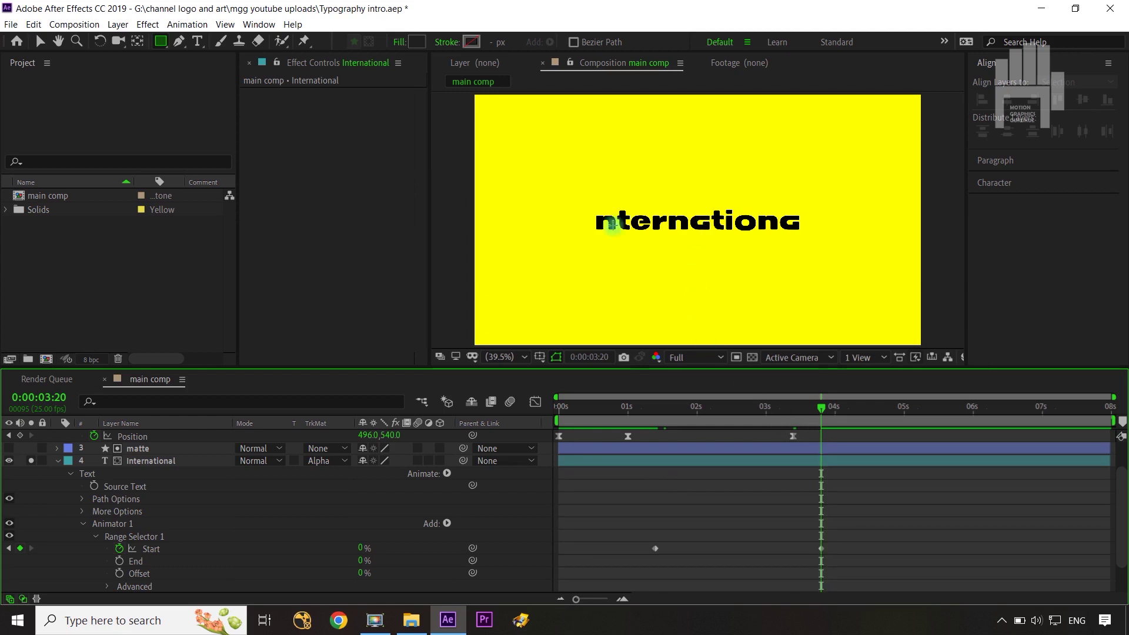
# - Duplicate Animator 1 on the International layer and expand the copy's properties
pyautogui.click(83, 524)
pyautogui.click(117, 562)
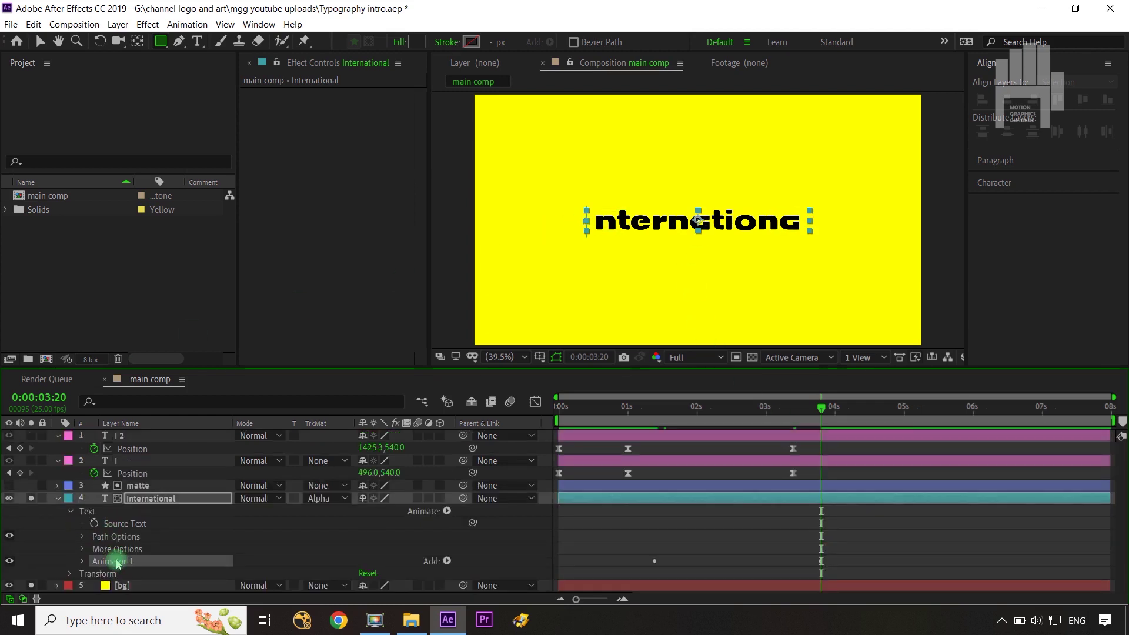
pyautogui.hotkey('ctrl', 'd')
pyautogui.click(83, 574)
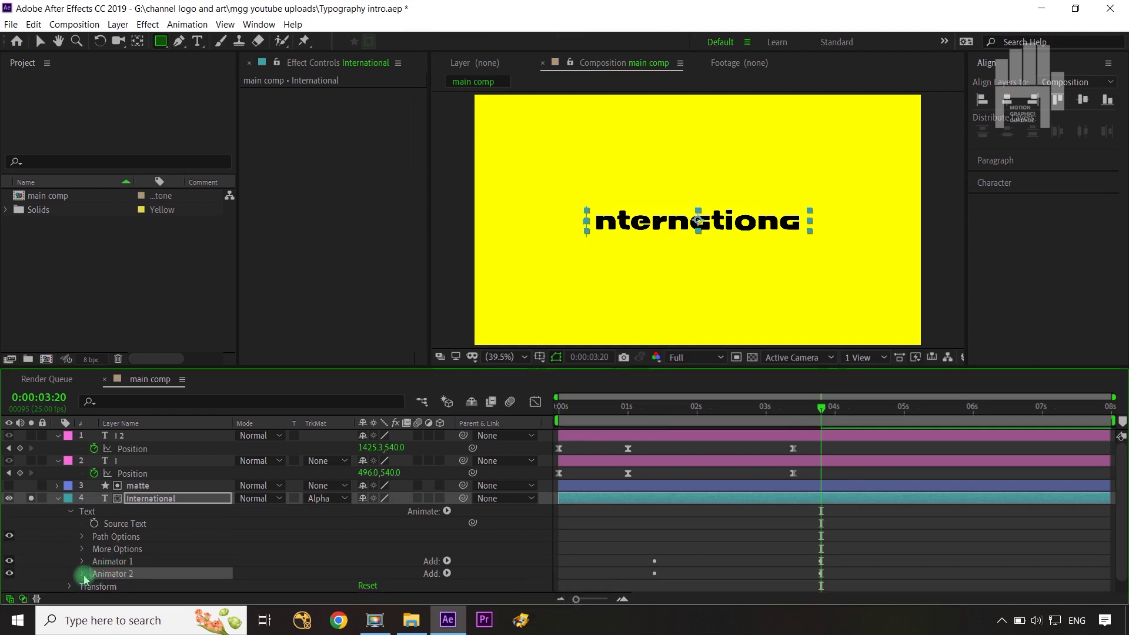
pyautogui.scroll(-1, 97, 573)
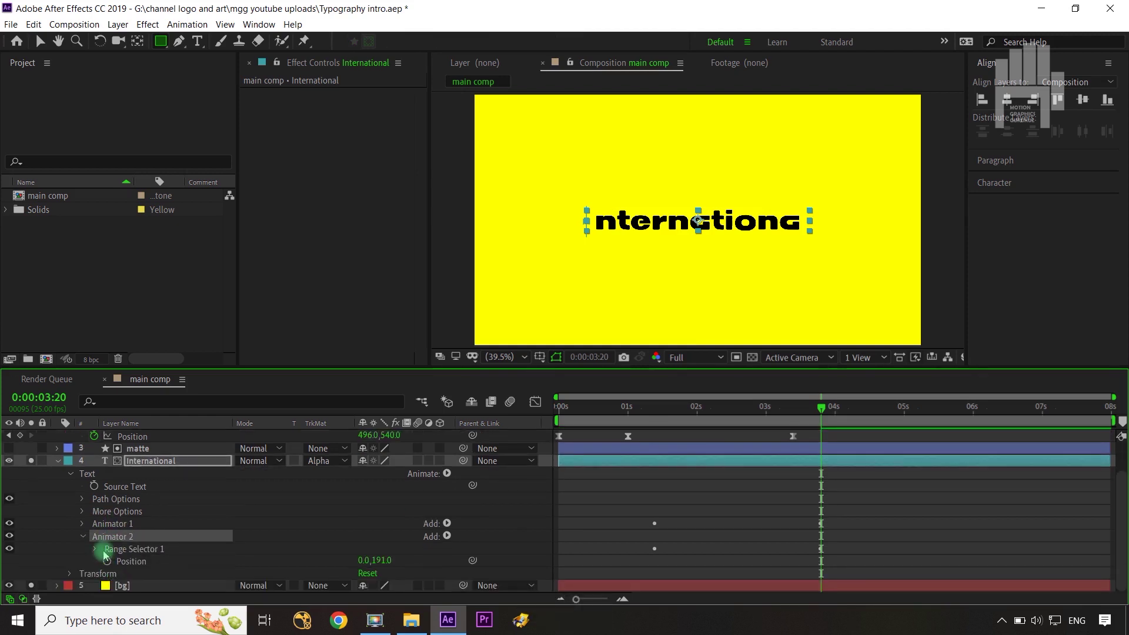
# - Expand Animator 2's Range Selector 1 on the International layer and set its End to 100%
pyautogui.click(95, 549)
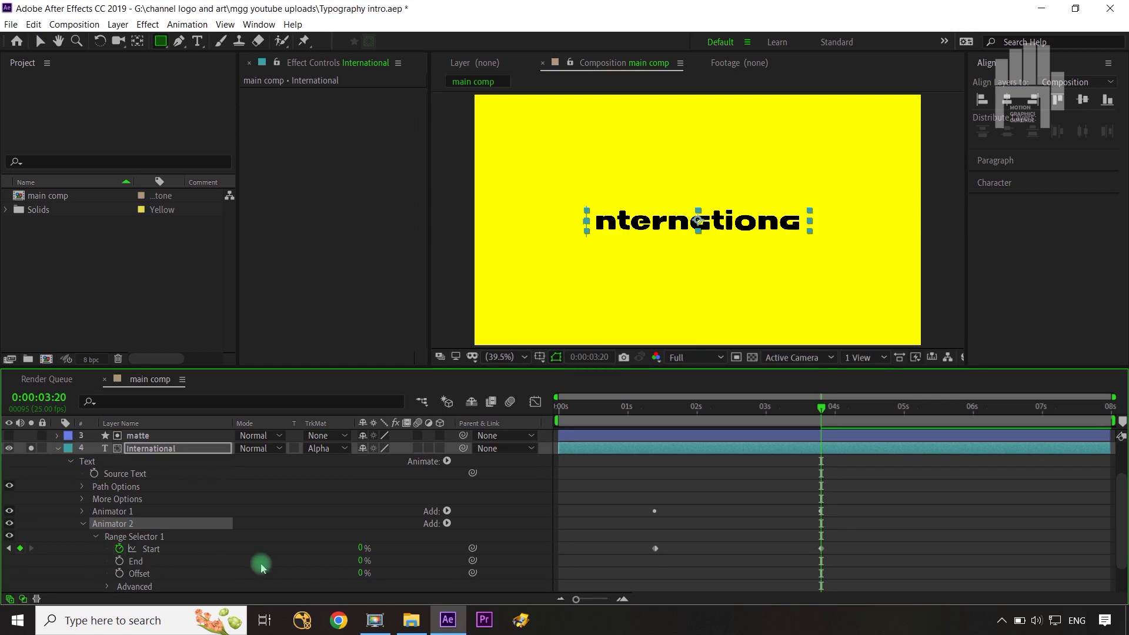
pyautogui.scroll(-1, 263, 566)
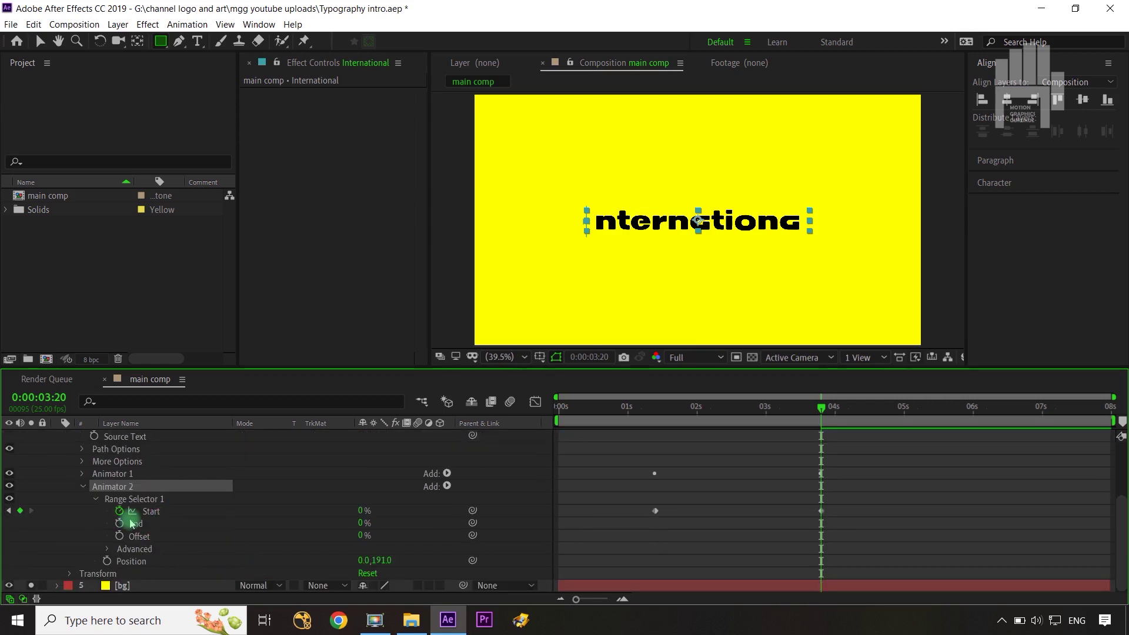
pyautogui.moveTo(363, 525); pyautogui.dragTo(460, 520)
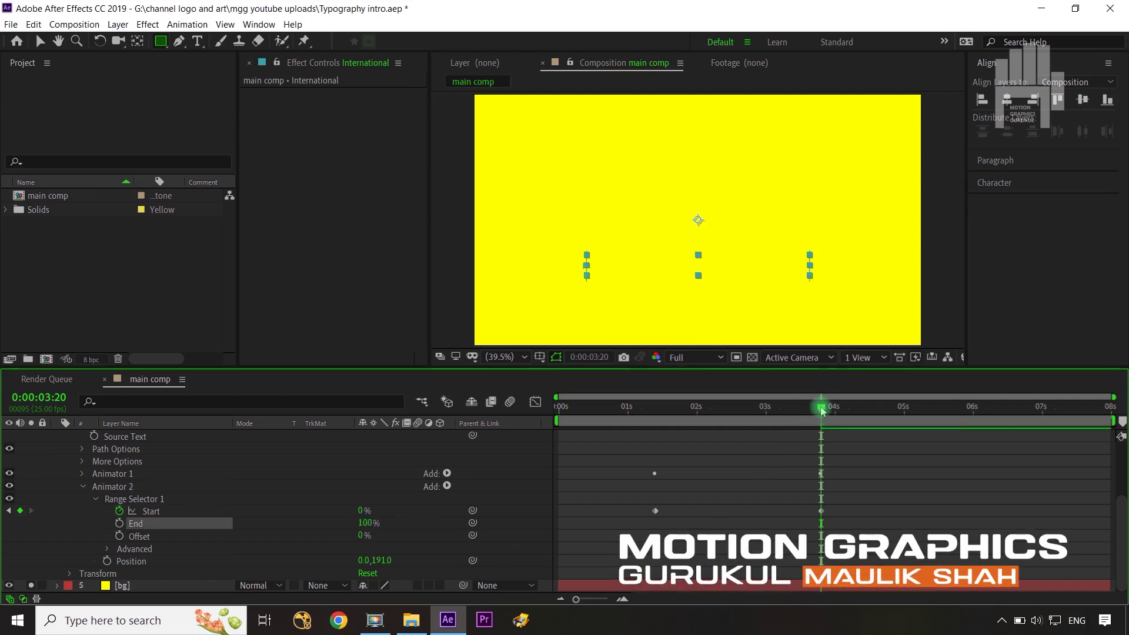
# - Set Animator 2's Range Selector 1 Start keyframe at 0:00:03:20 to 100% and scrub the timeline to preview the letters rising
pyautogui.moveTo(821, 408); pyautogui.dragTo(821, 438)
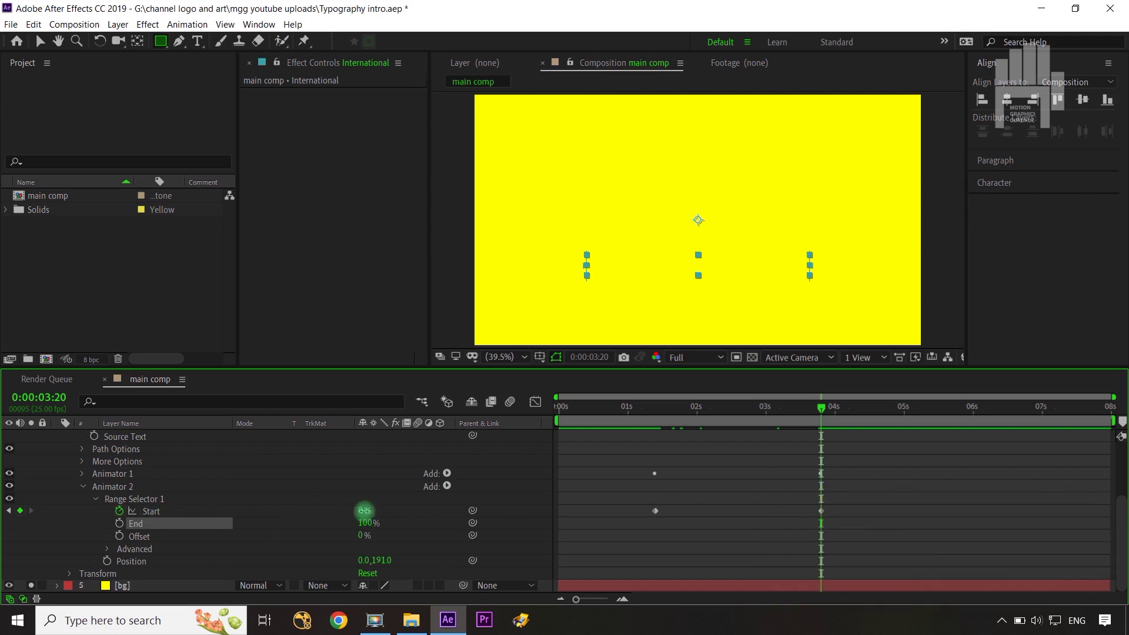
pyautogui.moveTo(364, 510); pyautogui.dragTo(452, 507)
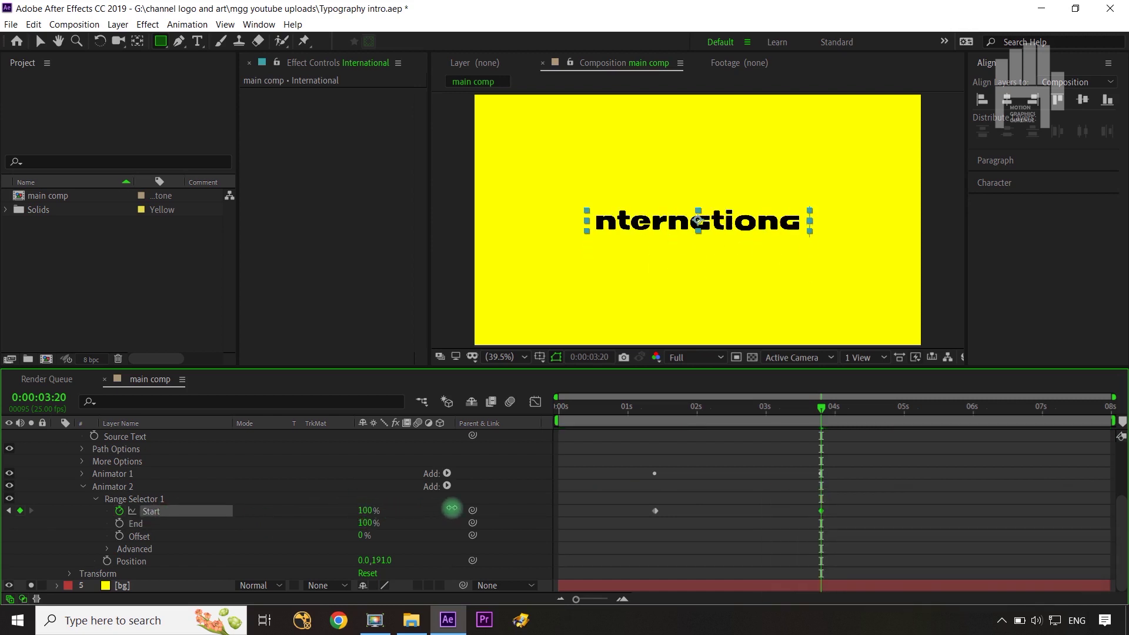
pyautogui.moveTo(821, 405); pyautogui.dragTo(826, 435)
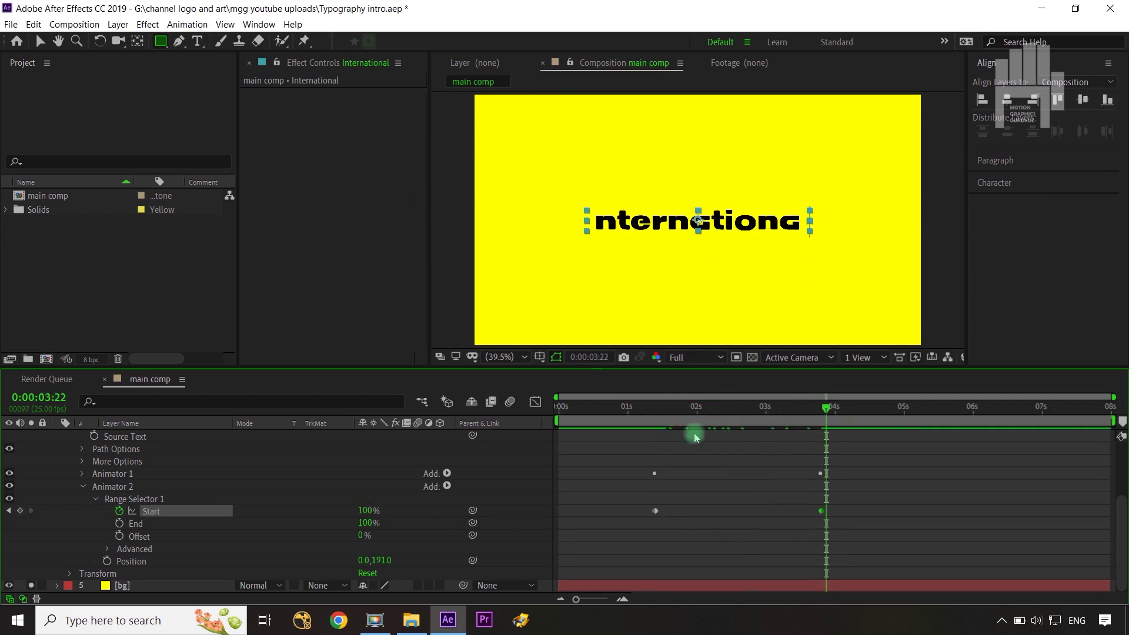
# - Collapse the International layer, solo both end-letter layers with it, and scrub to 0:00:03:14 to preview the full word
pyautogui.scroll(4, 147, 494)
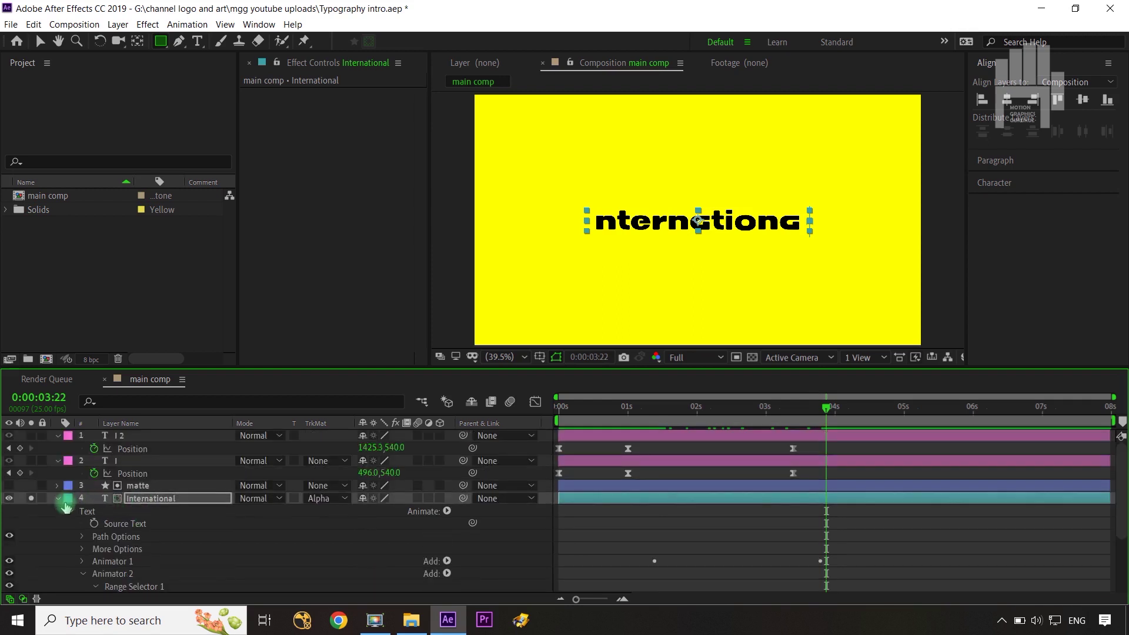
pyautogui.click(57, 502)
pyautogui.click(136, 563)
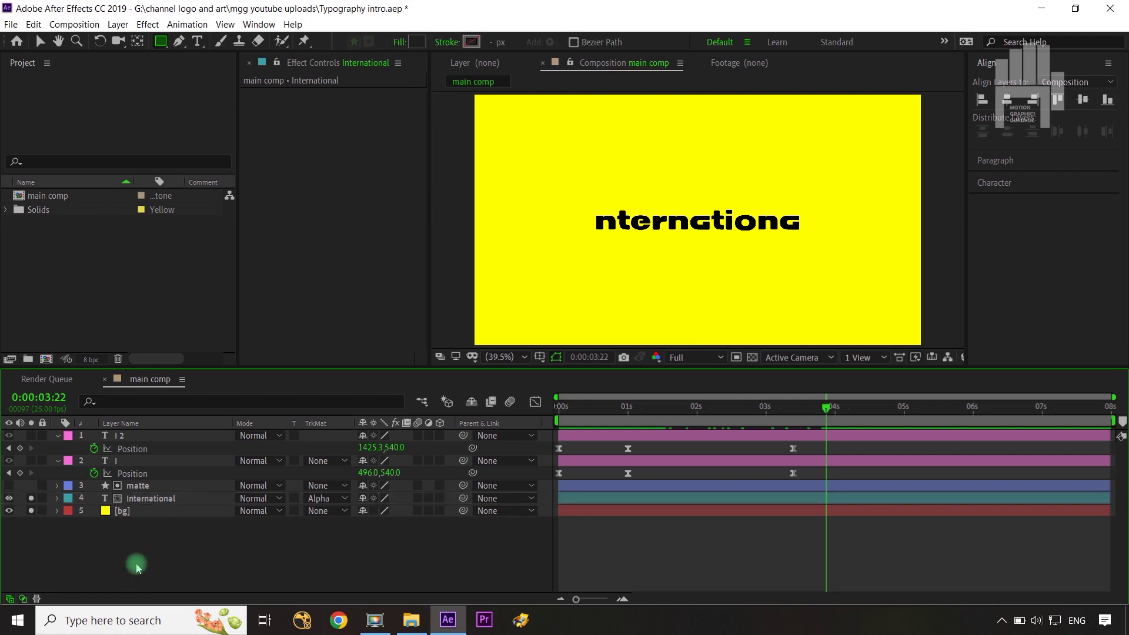
pyautogui.click(32, 463)
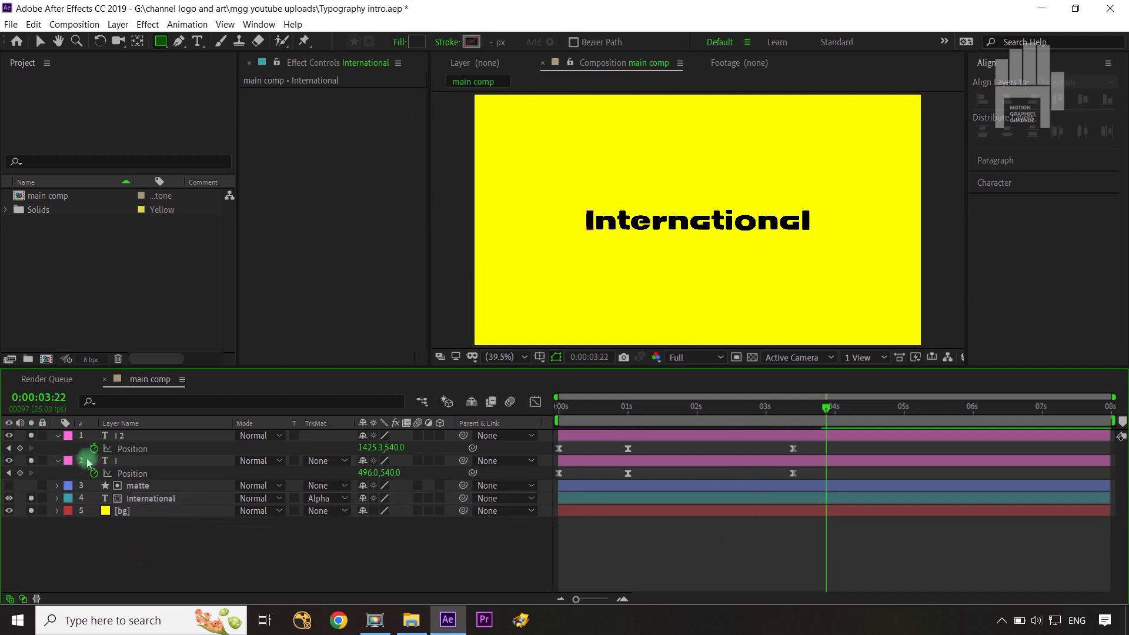
pyautogui.moveTo(831, 414); pyautogui.dragTo(805, 431)
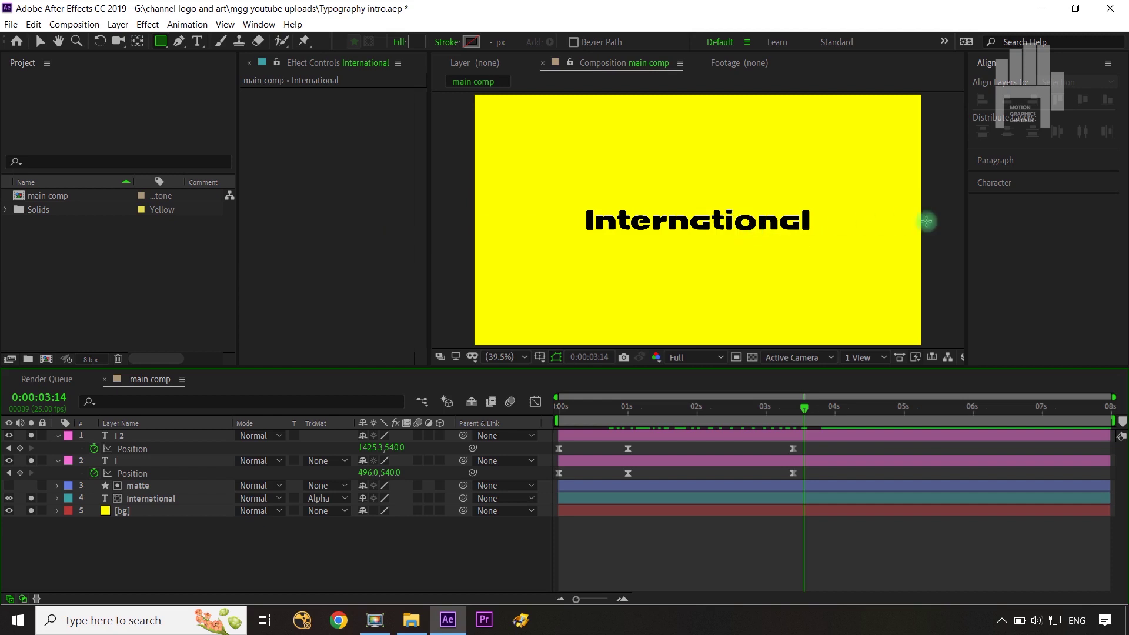
# - Duplicate the matte and International layers together as a pair
pyautogui.press('v')
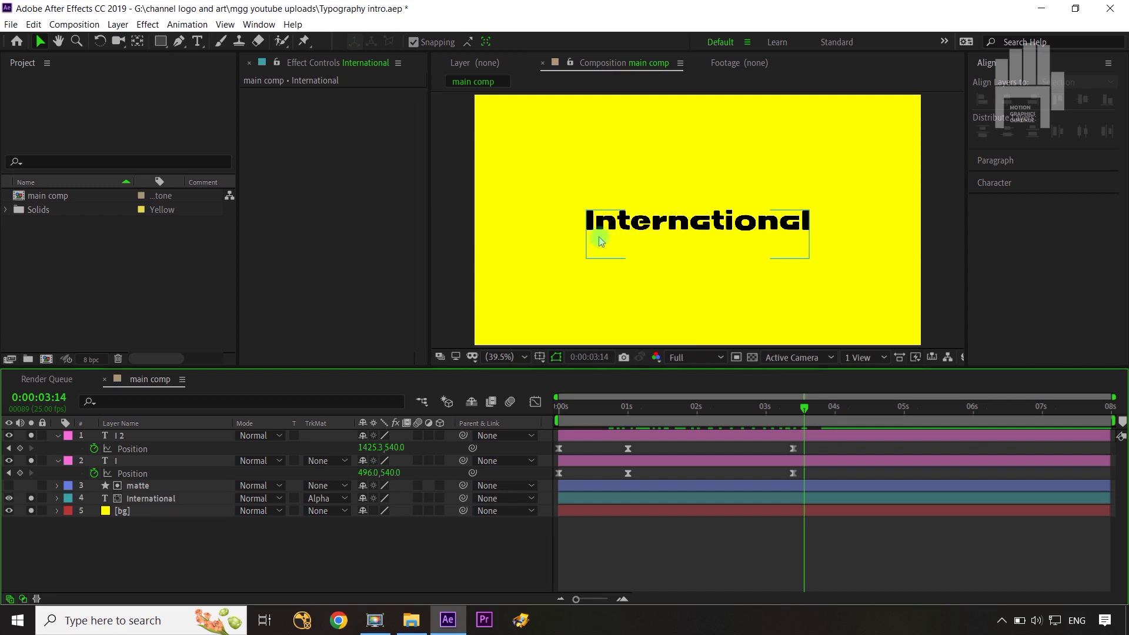
pyautogui.click(191, 494)
pyautogui.keyDown('ctrl'); pyautogui.click(191, 493); pyautogui.keyUp('ctrl')
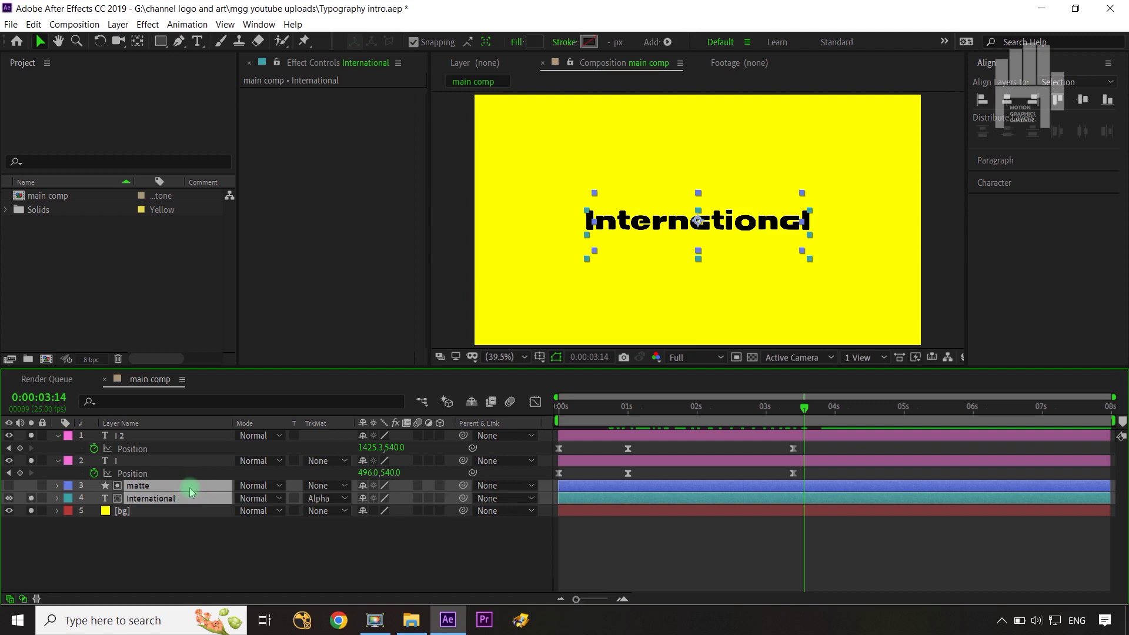
pyautogui.hotkey('ctrl', 'd')
pyautogui.click(197, 550)
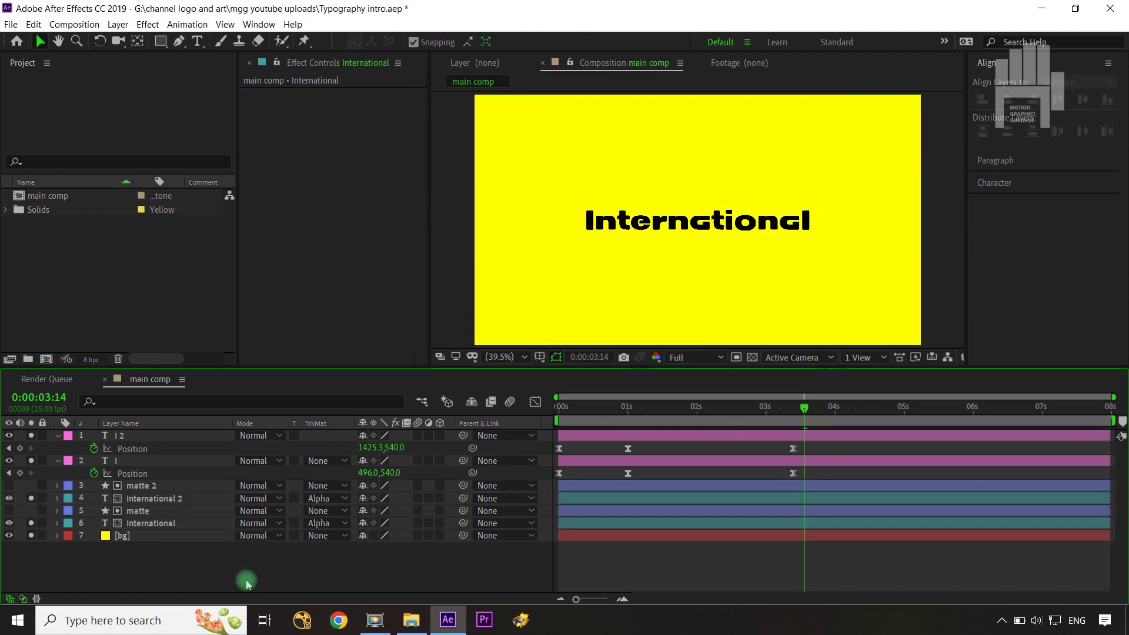
# - Draw a rectangular mask on the original International layer around the letters "nter", then collapse its properties
pyautogui.click(168, 523)
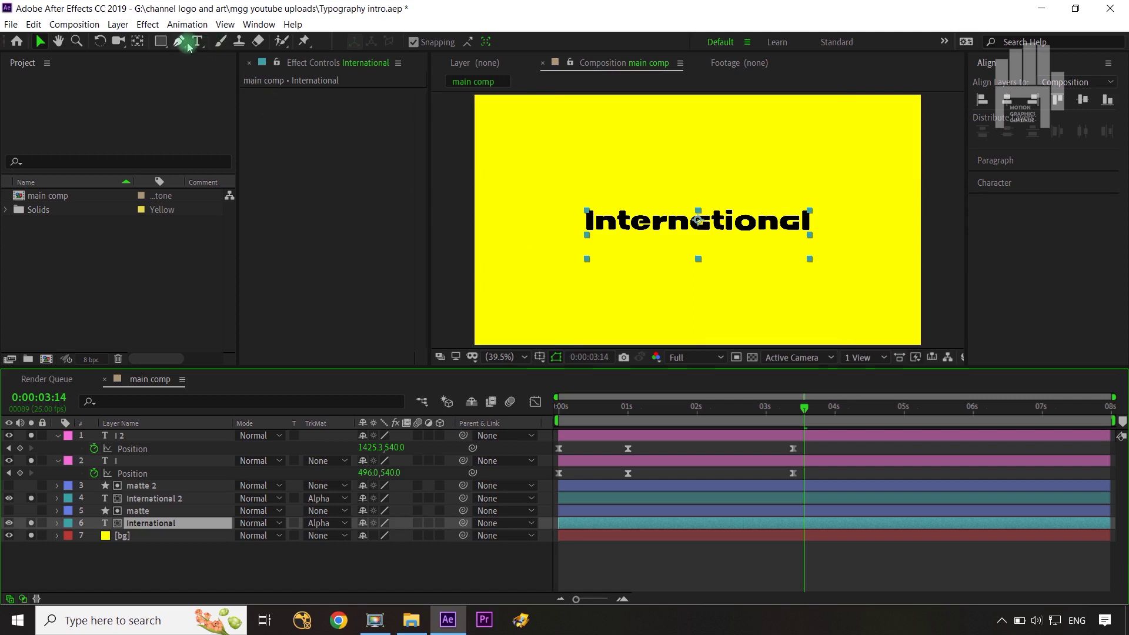
pyautogui.click(161, 41)
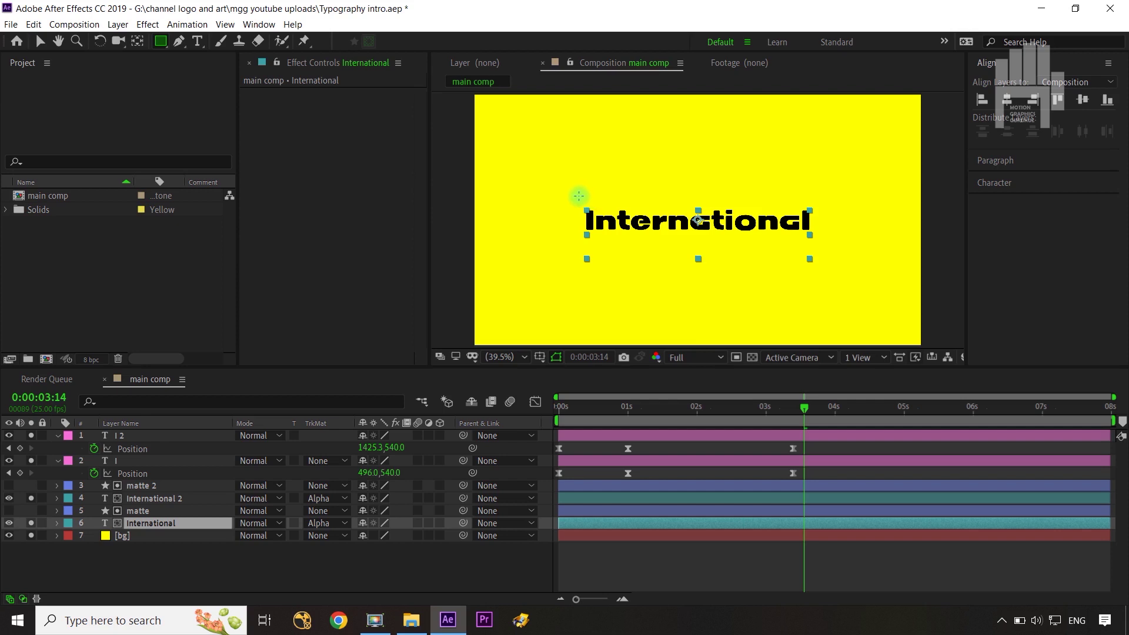
pyautogui.moveTo(593, 205); pyautogui.dragTo(669, 238)
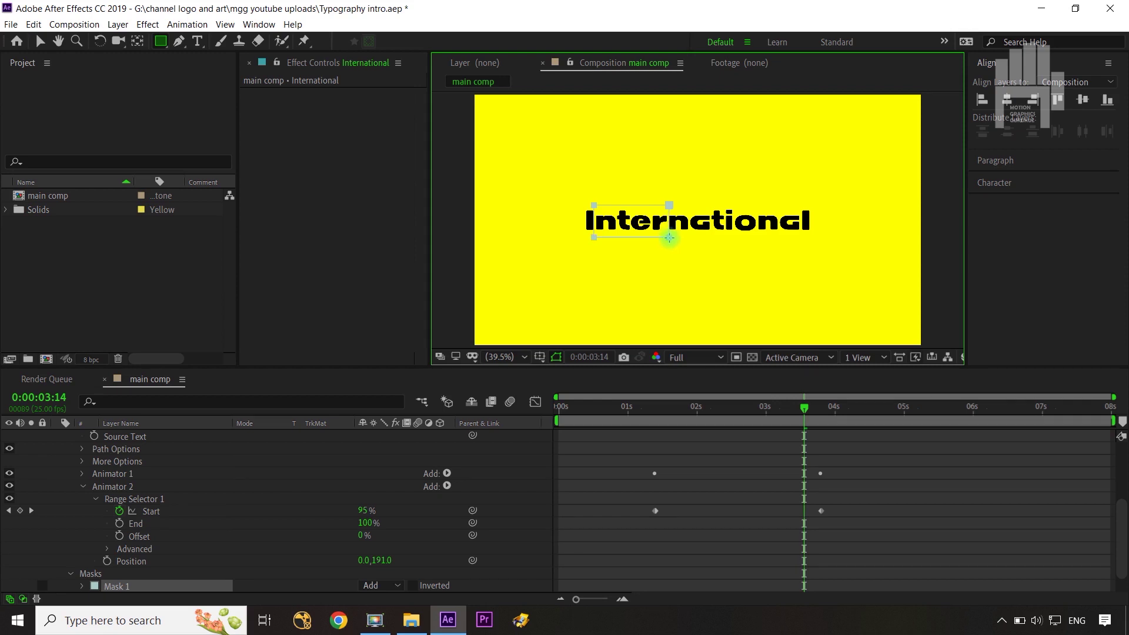
pyautogui.scroll(4, 149, 462)
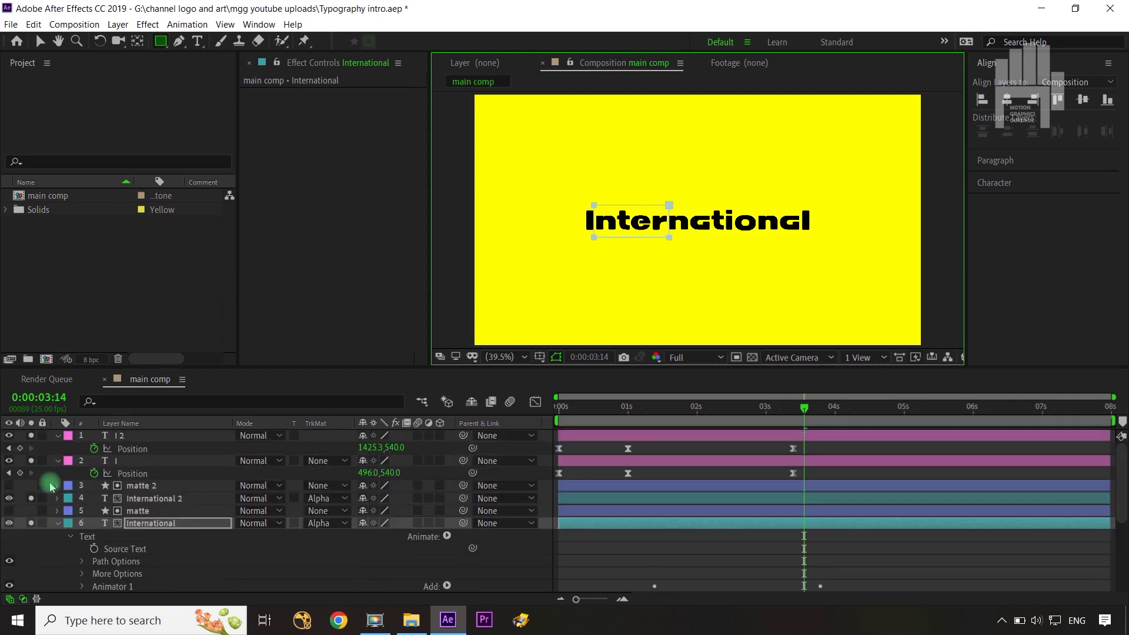
pyautogui.click(58, 523)
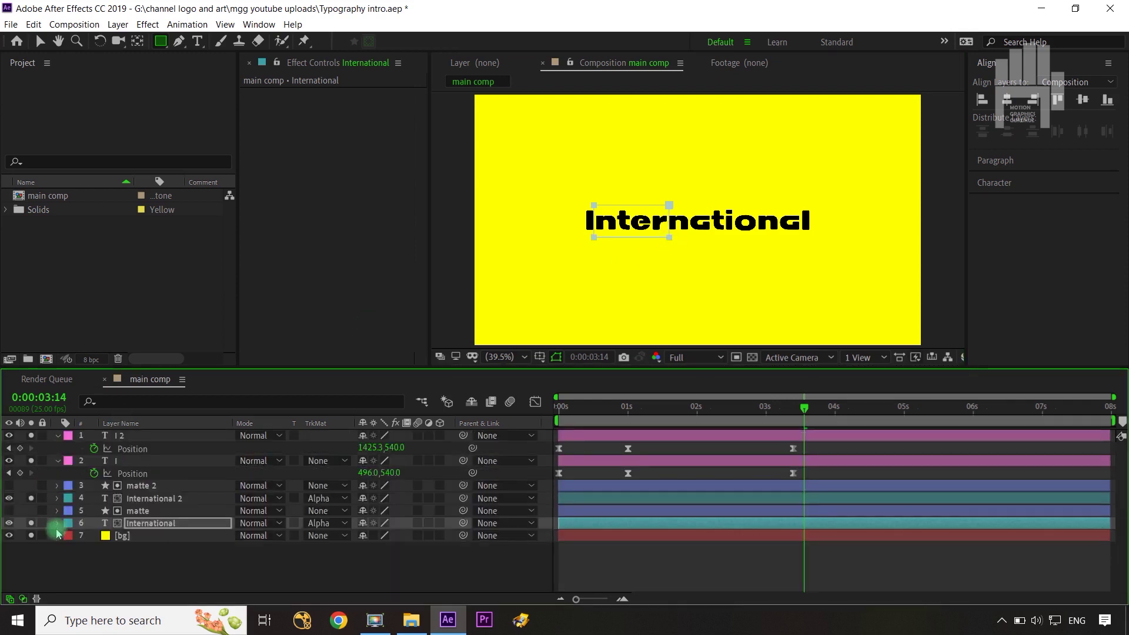
# - Draw a rectangular mask on the International 2 layer around the letters "nationa" and collapse its properties
pyautogui.click(154, 498)
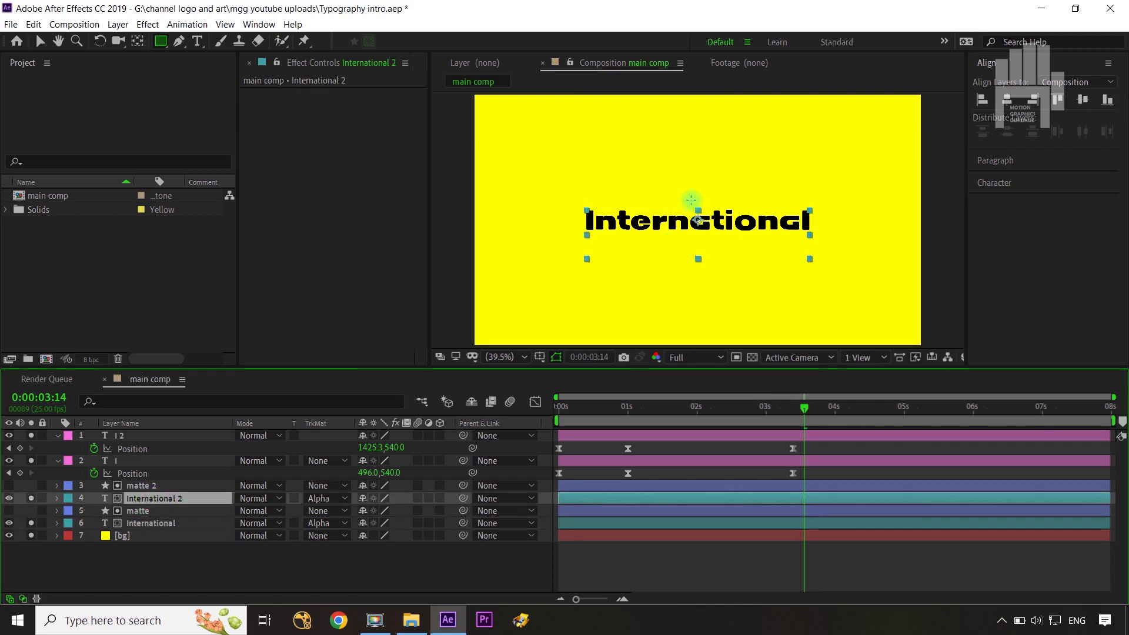
pyautogui.moveTo(667, 198); pyautogui.dragTo(802, 246)
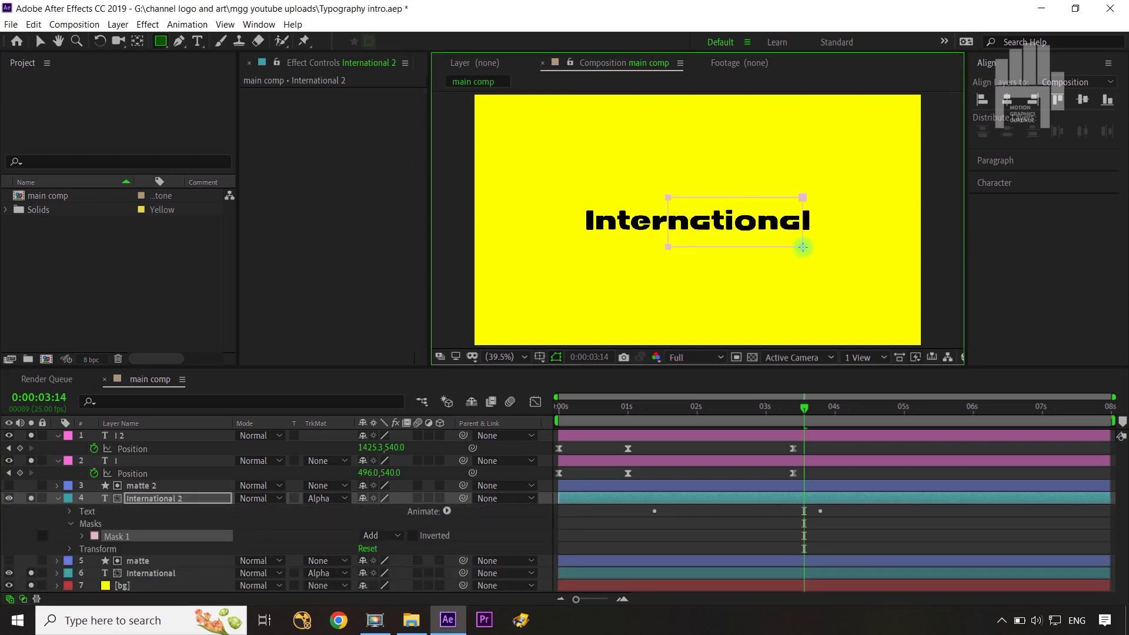
pyautogui.click(535, 473)
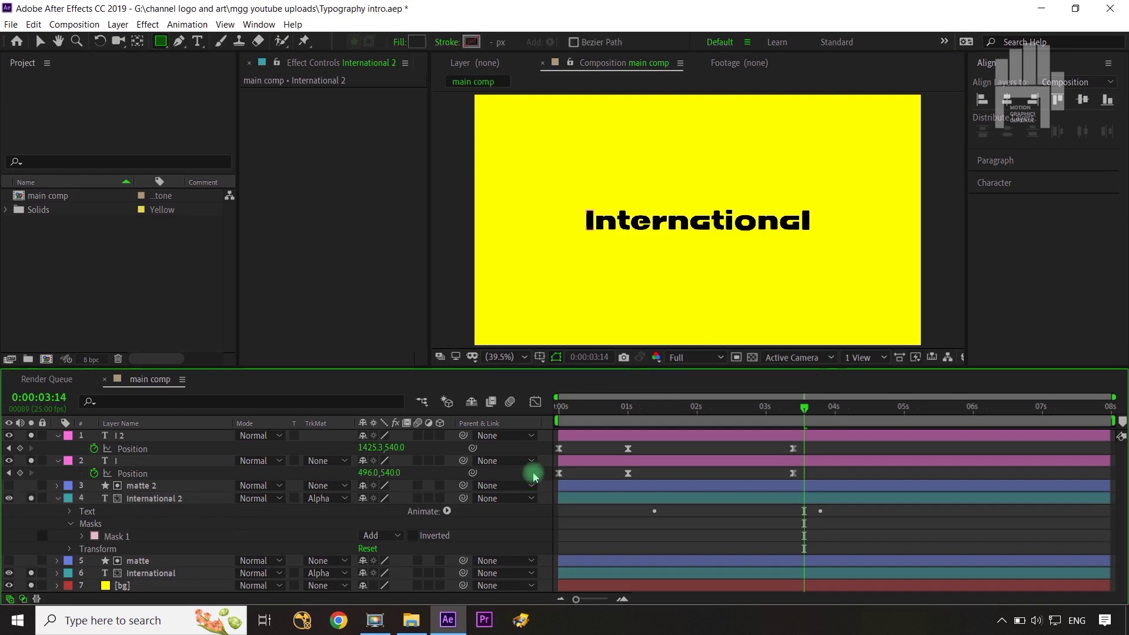
pyautogui.click(57, 499)
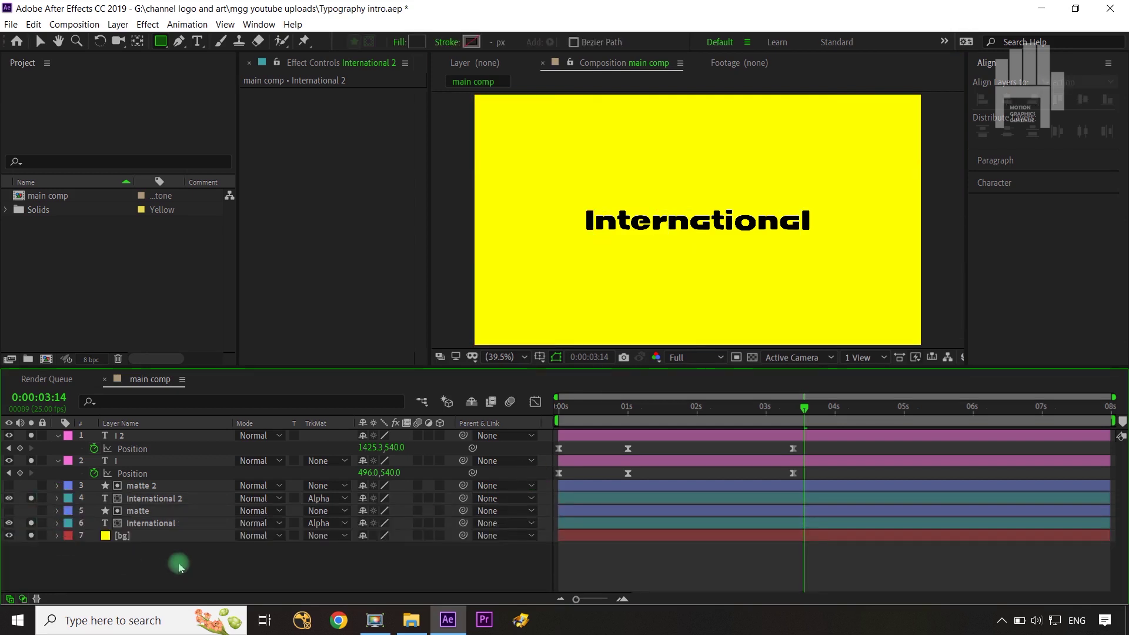
# - Reveal the keyframes of International and International 2 and apply Easy Ease to all their Range Selector Start keyframes
pyautogui.click(152, 498)
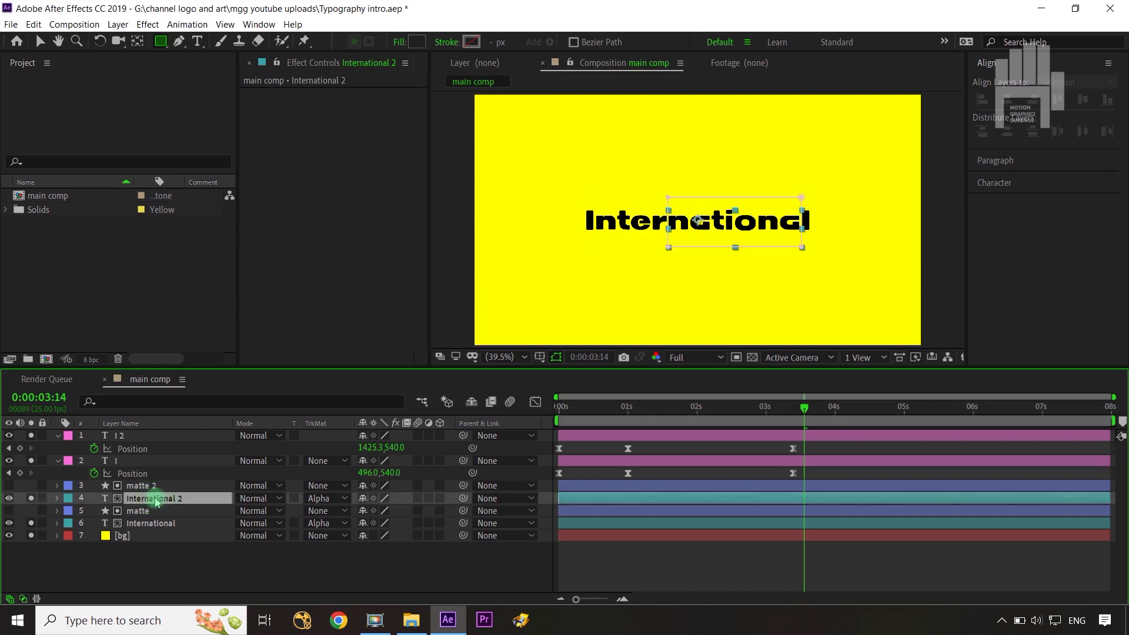
pyautogui.keyDown('shift'); pyautogui.click(152, 523); pyautogui.keyUp('shift')
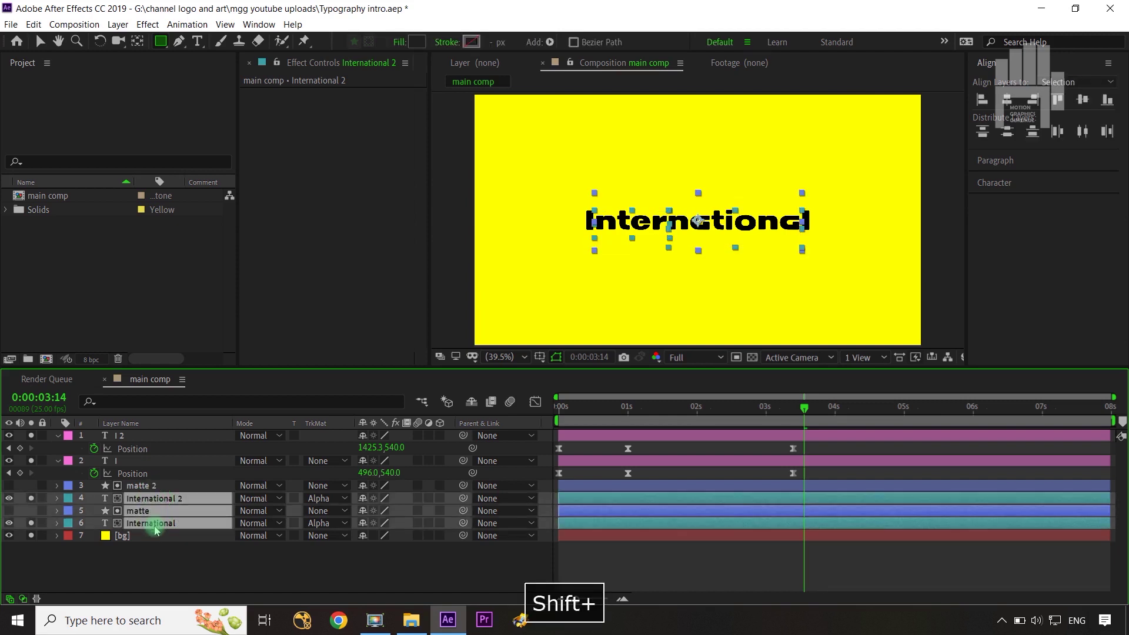
pyautogui.click(184, 576)
pyautogui.click(170, 523)
pyautogui.keyDown('ctrl'); pyautogui.click(171, 499); pyautogui.keyUp('ctrl')
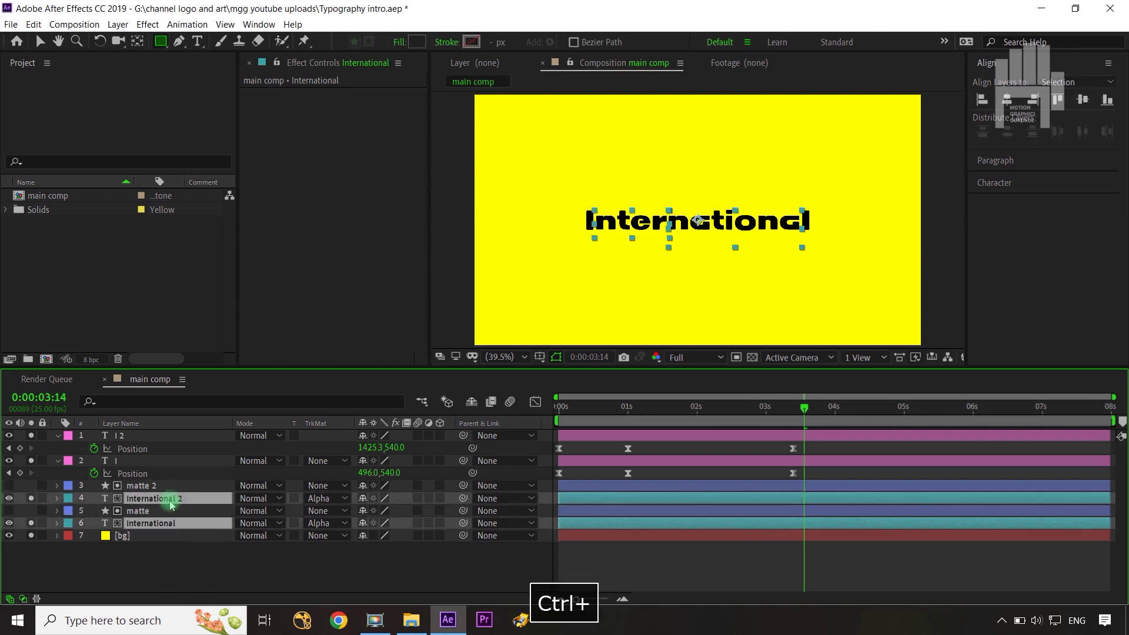
pyautogui.press('u')
pyautogui.scroll(-1, 170, 504)
pyautogui.scroll(-3, 634, 573)
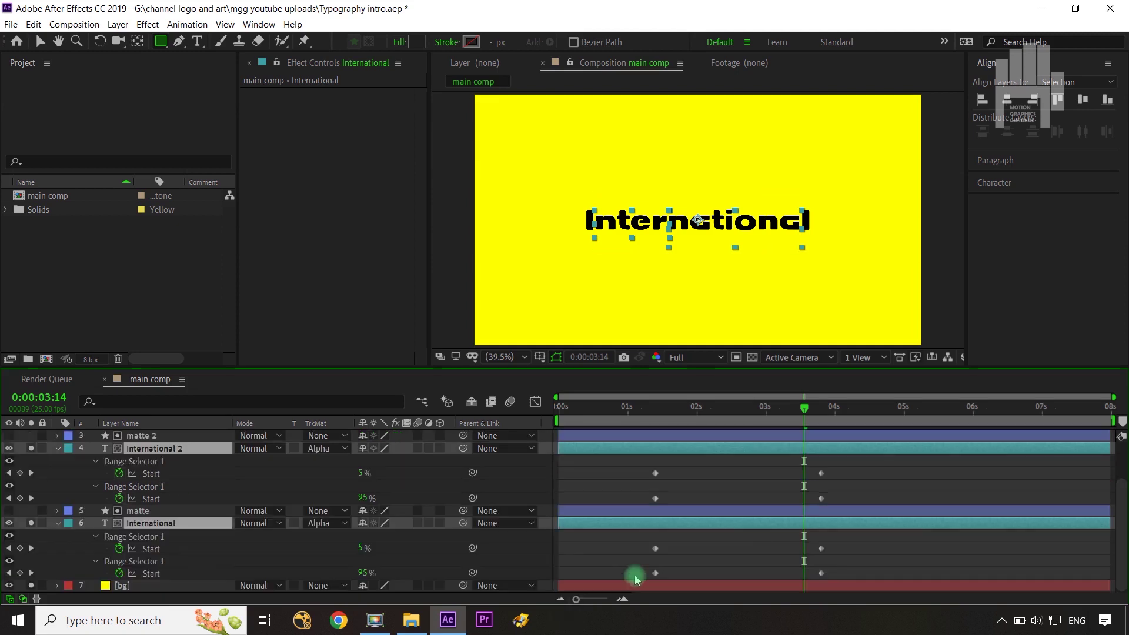
pyautogui.moveTo(857, 470); pyautogui.dragTo(630, 580)
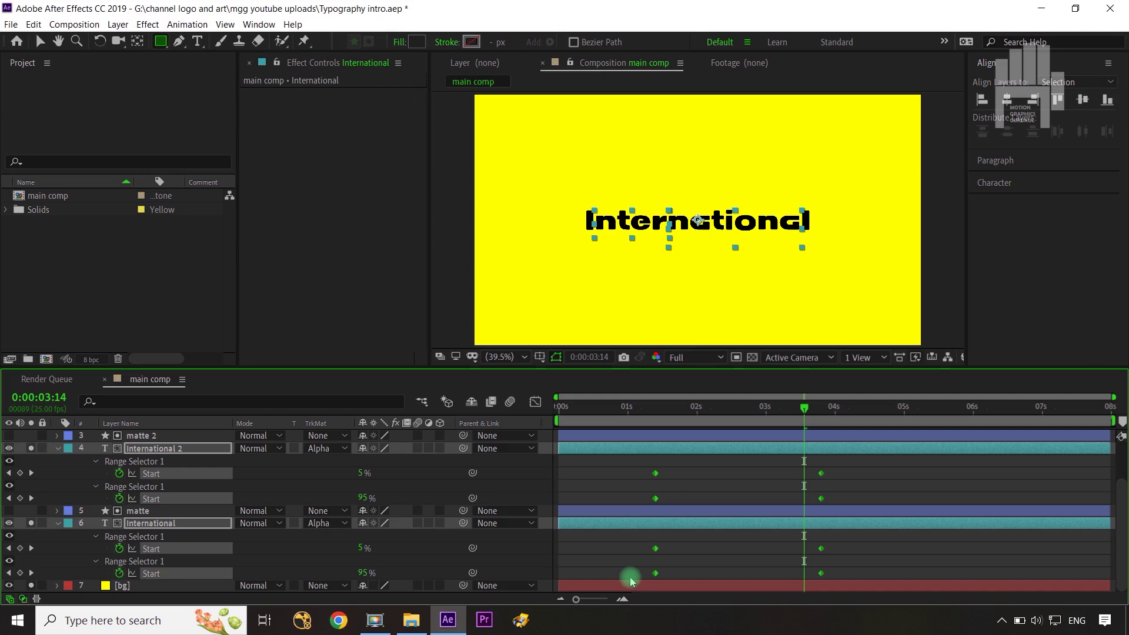
pyautogui.press('F9')
# - Reshape the Start keyframes' speed graph so the motion peaks shortly before 0:00:02:00 and slows gradually into the last keyframes
pyautogui.click(534, 402)
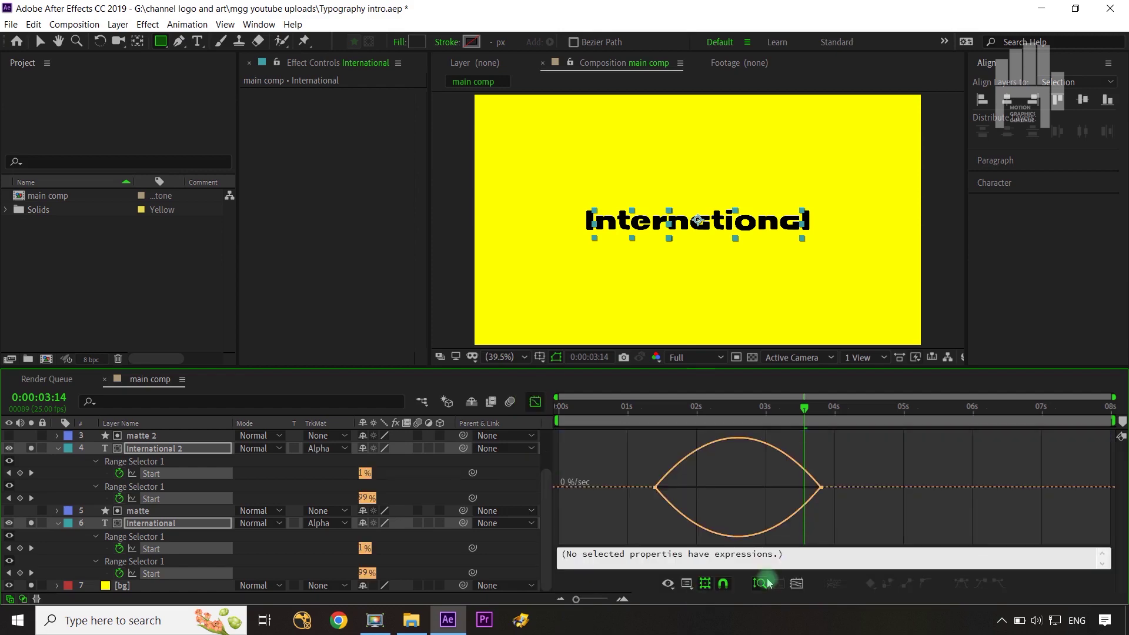
pyautogui.moveTo(850, 466); pyautogui.dragTo(648, 485)
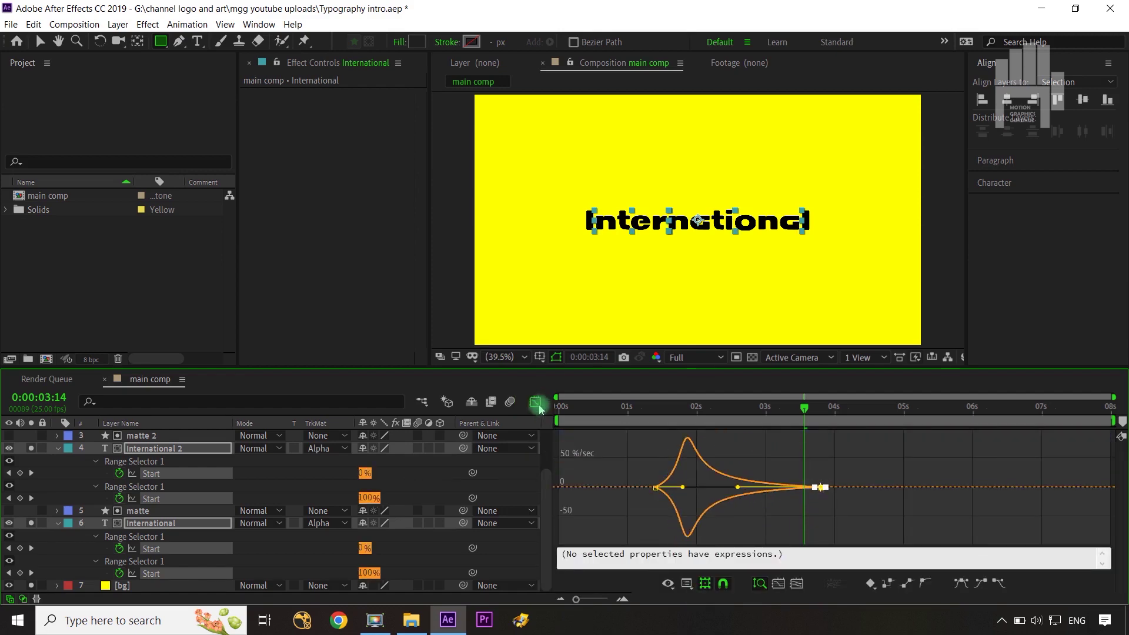
pyautogui.click(536, 403)
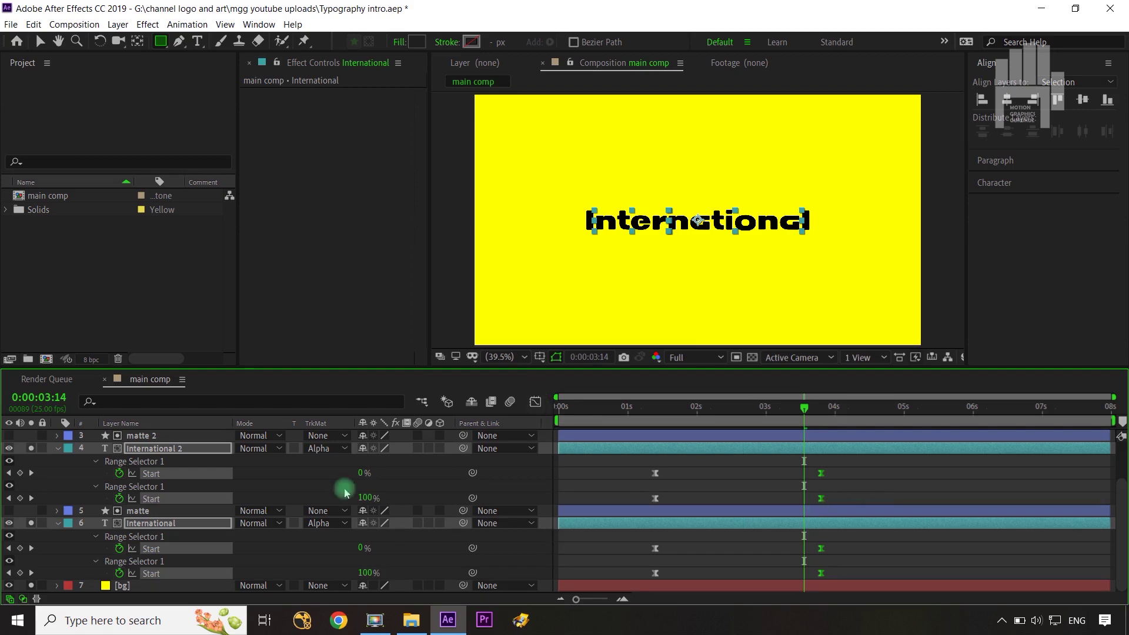
# - Collapse all layers, end the work area just after 4 seconds, and scrub to 0:00:03:09 to preview the eased animation
pyautogui.click(60, 449)
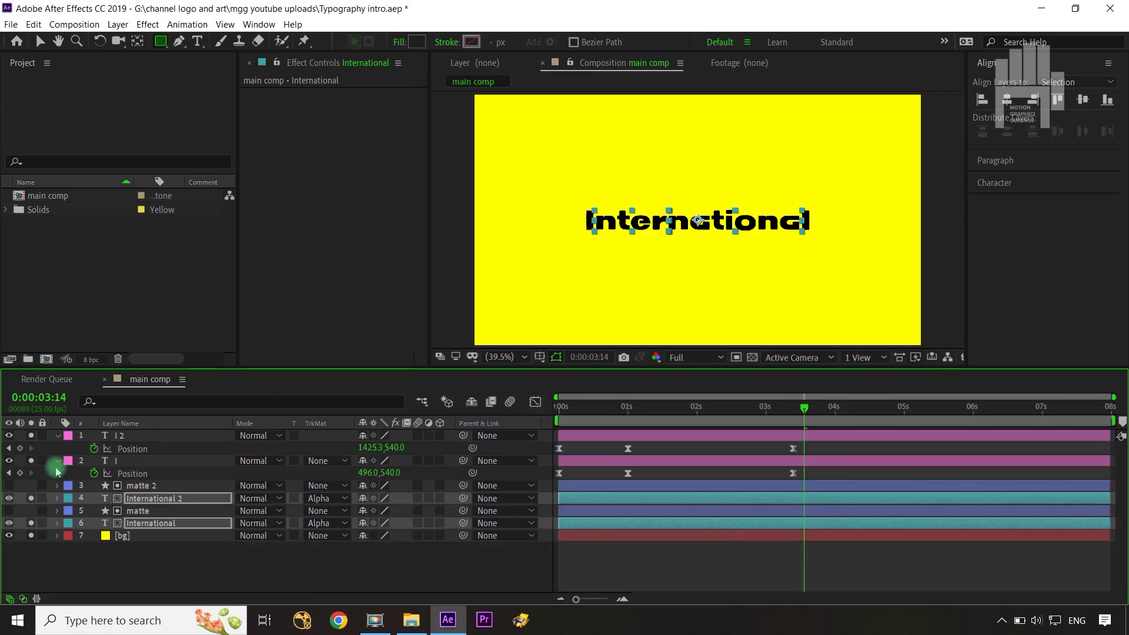
pyautogui.click(56, 463)
pyautogui.click(57, 436)
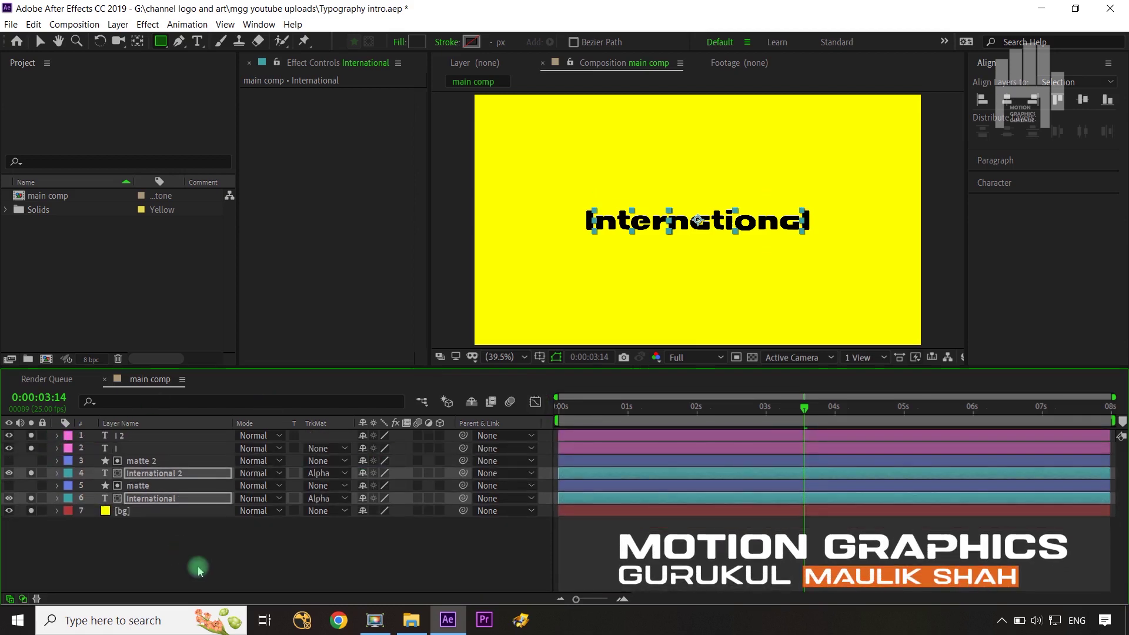
pyautogui.click(198, 567)
pyautogui.moveTo(804, 411); pyautogui.dragTo(790, 435)
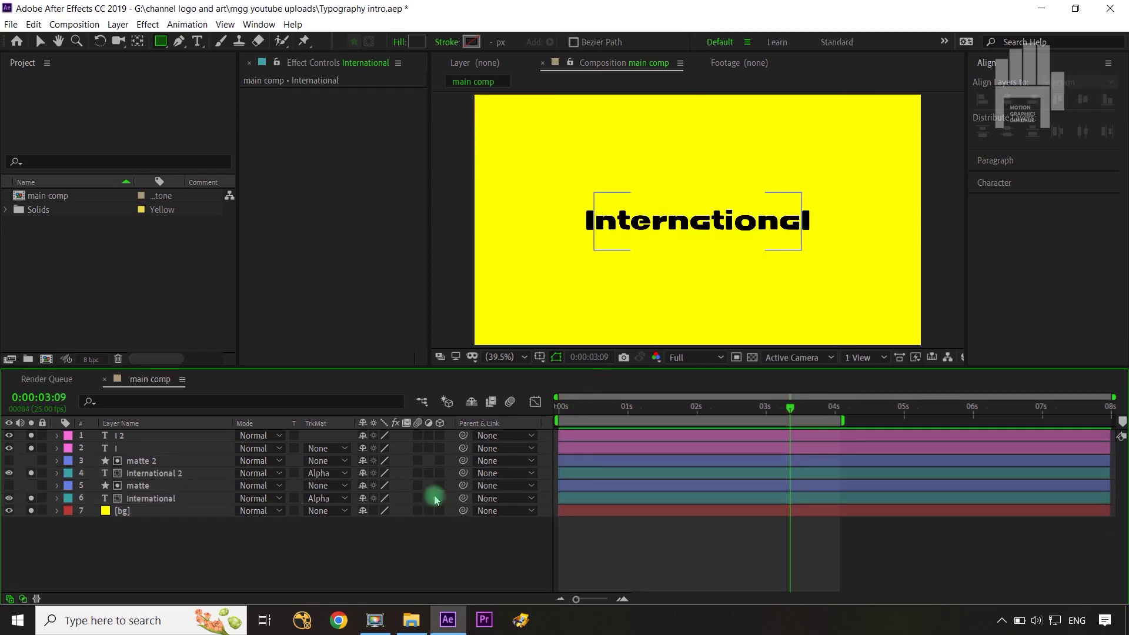
# - Extend the work area to just past 6 seconds and start Position keyframes on International and International 2 at 0:00:03:22
pyautogui.click(210, 500)
pyautogui.keyDown('ctrl'); pyautogui.click(198, 474); pyautogui.keyUp('ctrl')
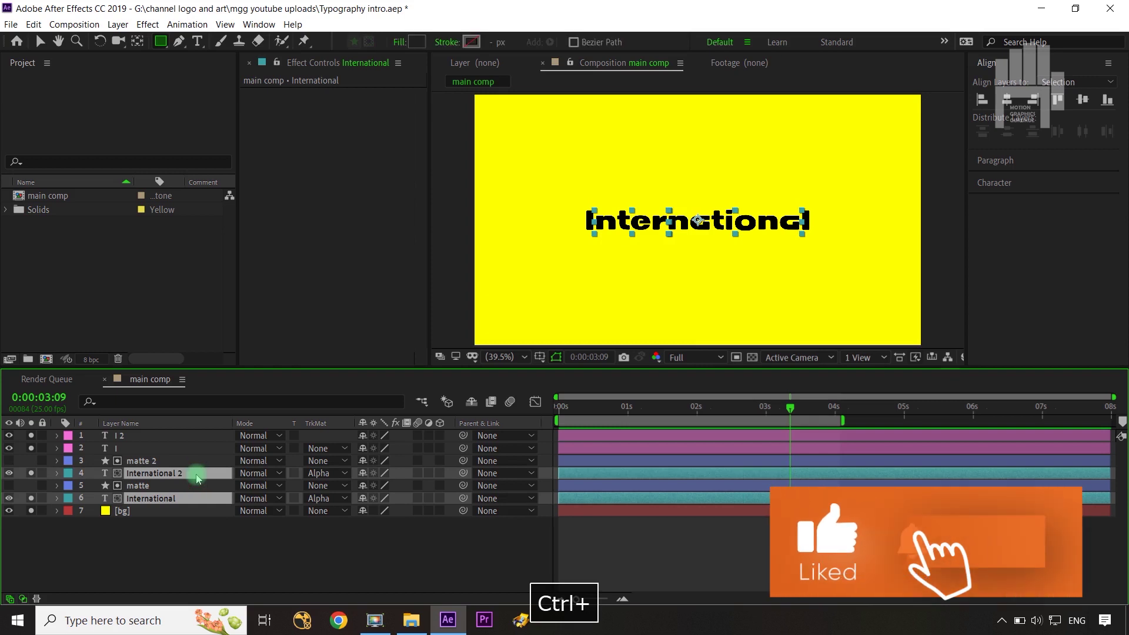
pyautogui.press('u')
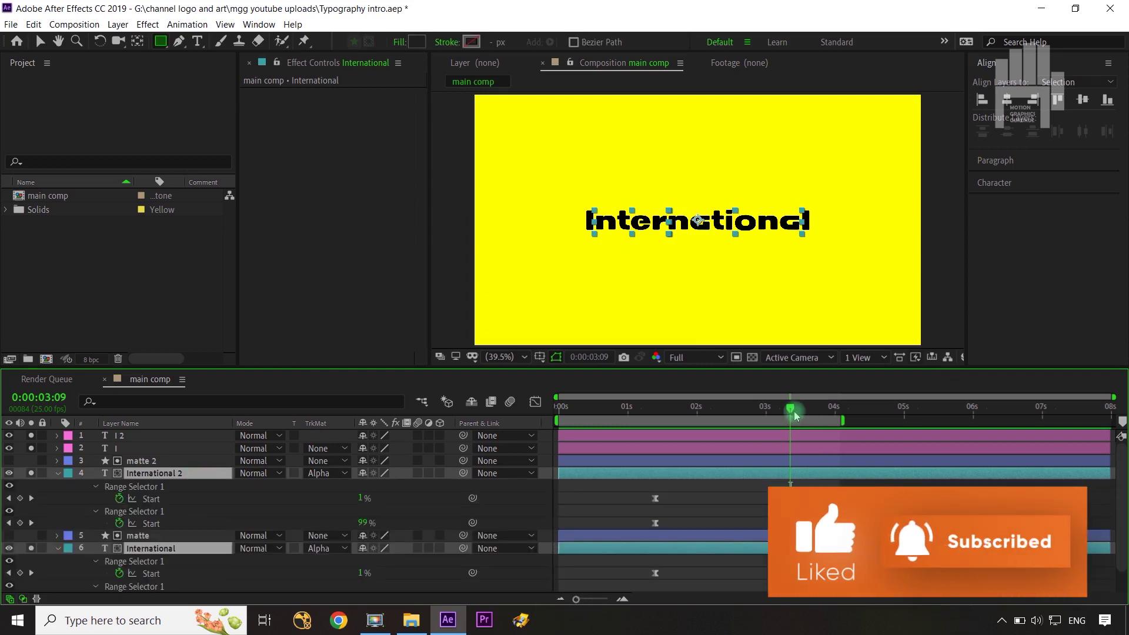
pyautogui.moveTo(797, 414); pyautogui.dragTo(992, 422)
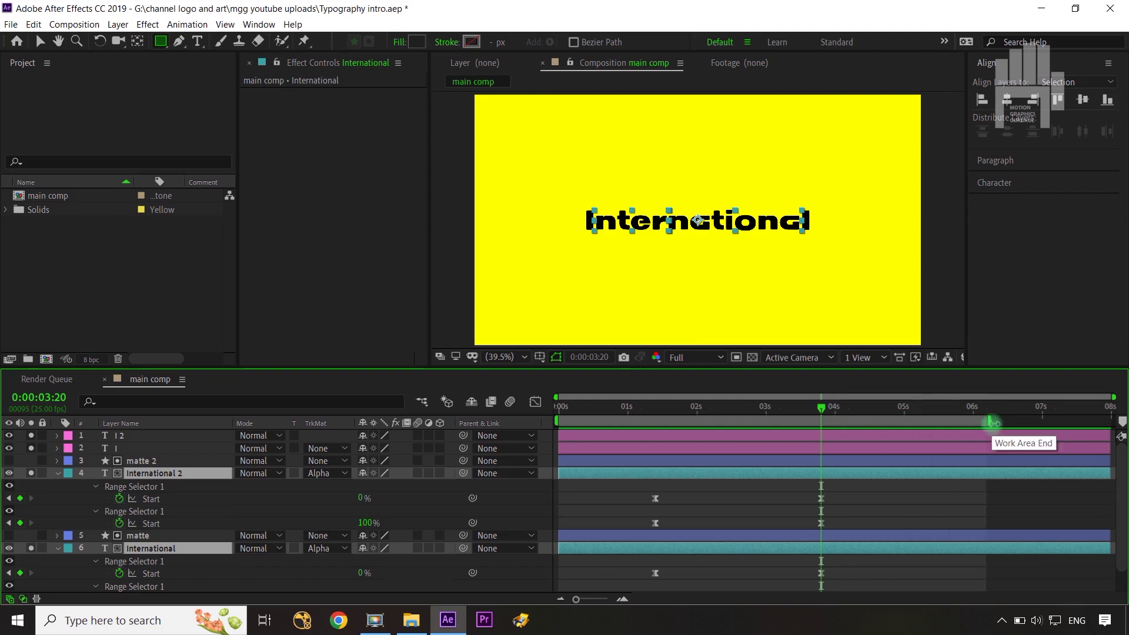
pyautogui.hotkey('ctrl', 'Right')
pyautogui.hotkey('ctrl', 'Right')
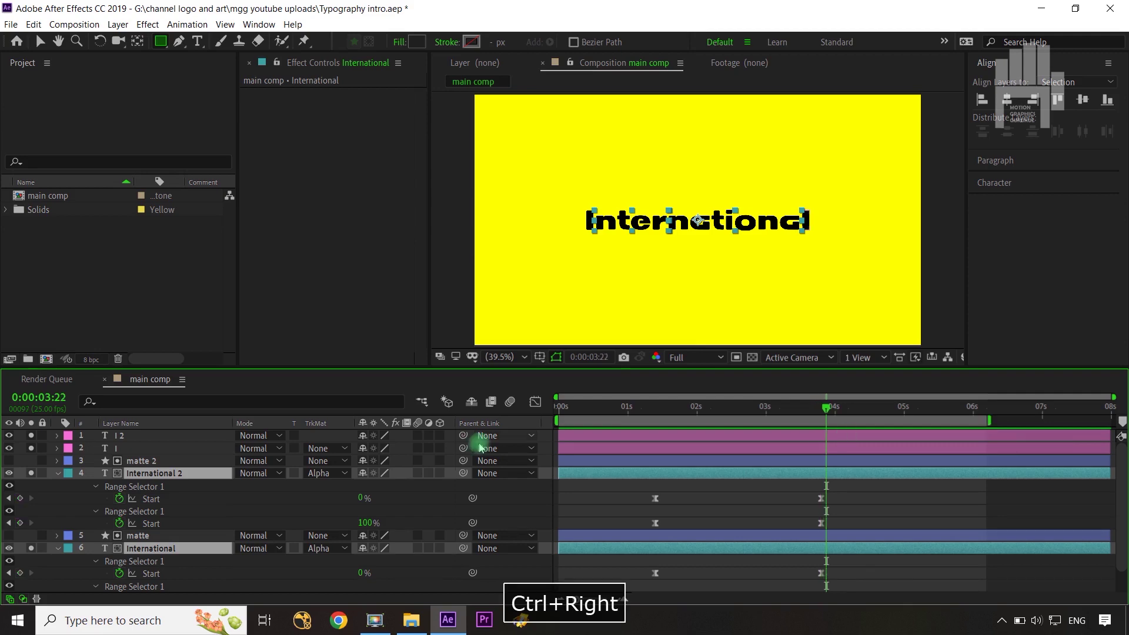
pyautogui.press('p')
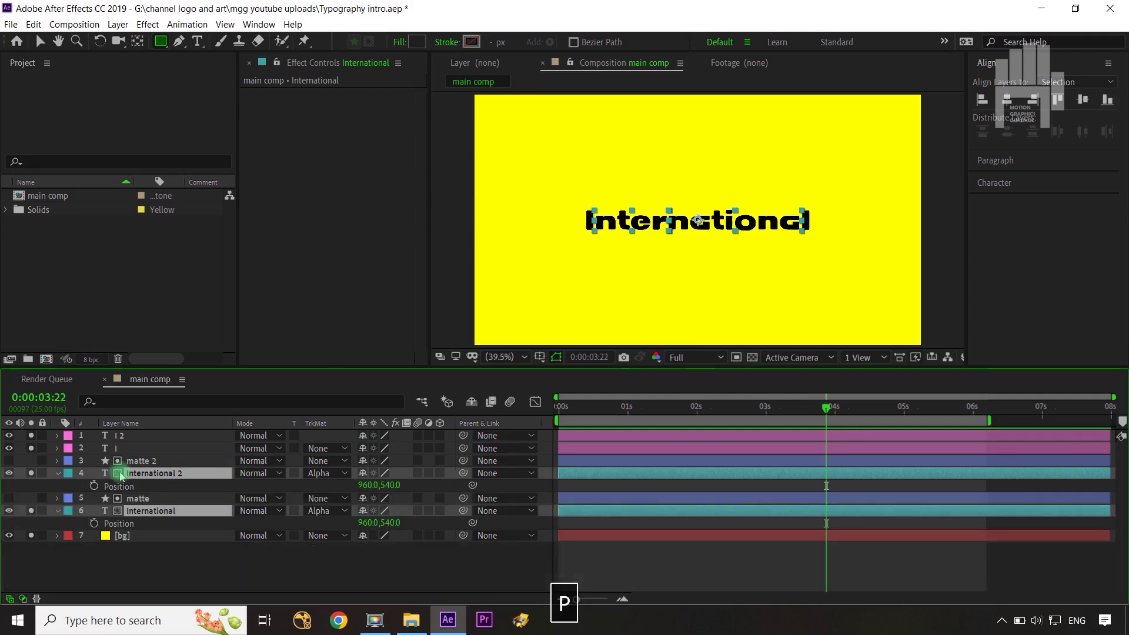
pyautogui.click(93, 486)
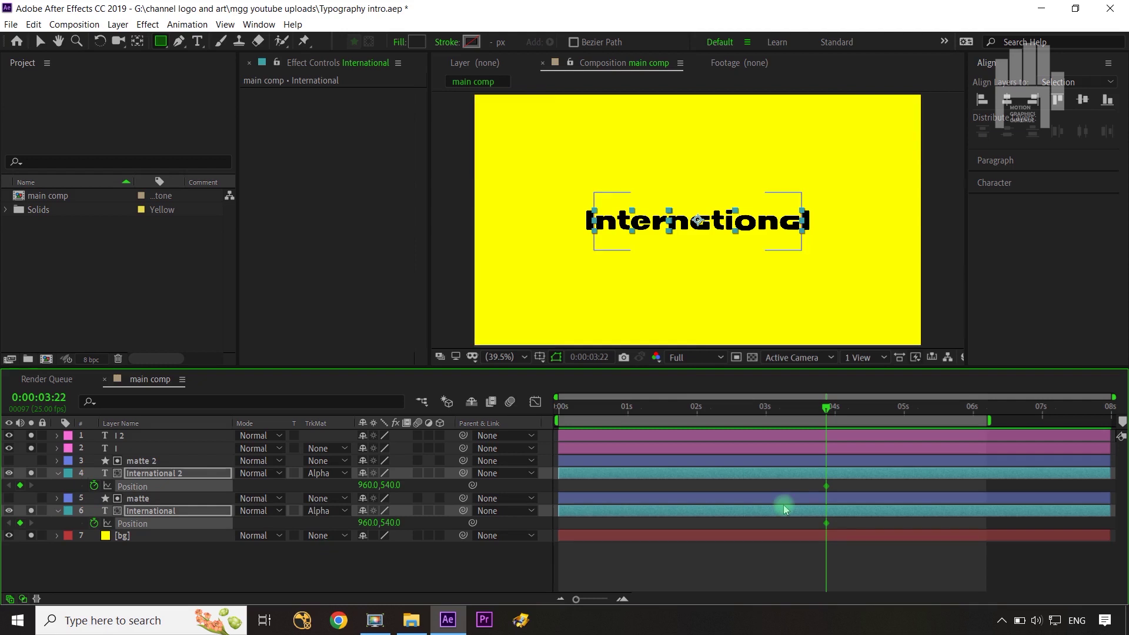
# - At 0:00:04:17, set the Position of International 2 to 1582, 540 and of International to 580, 540
pyautogui.hotkey('shift', 'pagedown')
pyautogui.hotkey('shift', 'pagedown')
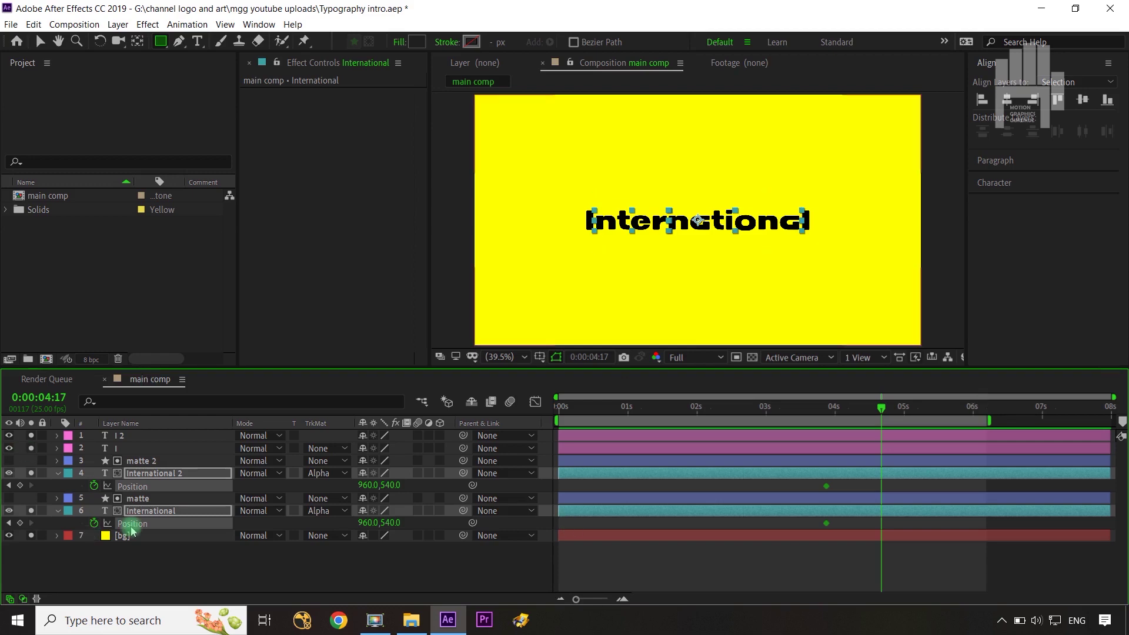
pyautogui.click(221, 571)
pyautogui.click(178, 474)
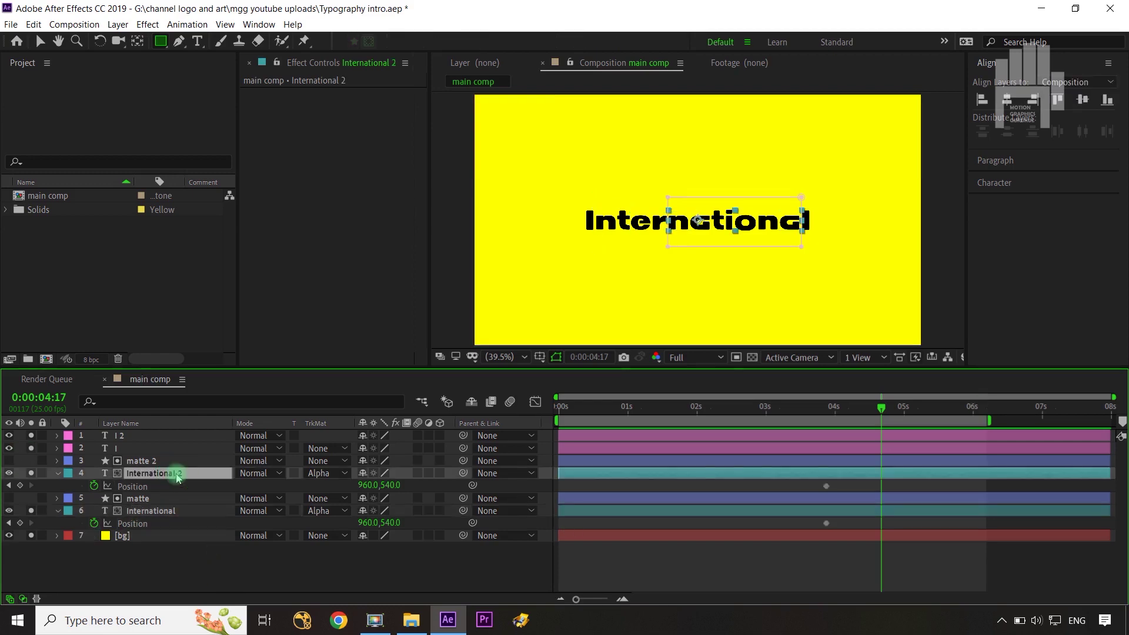
pyautogui.moveTo(363, 484); pyautogui.dragTo(796, 468)
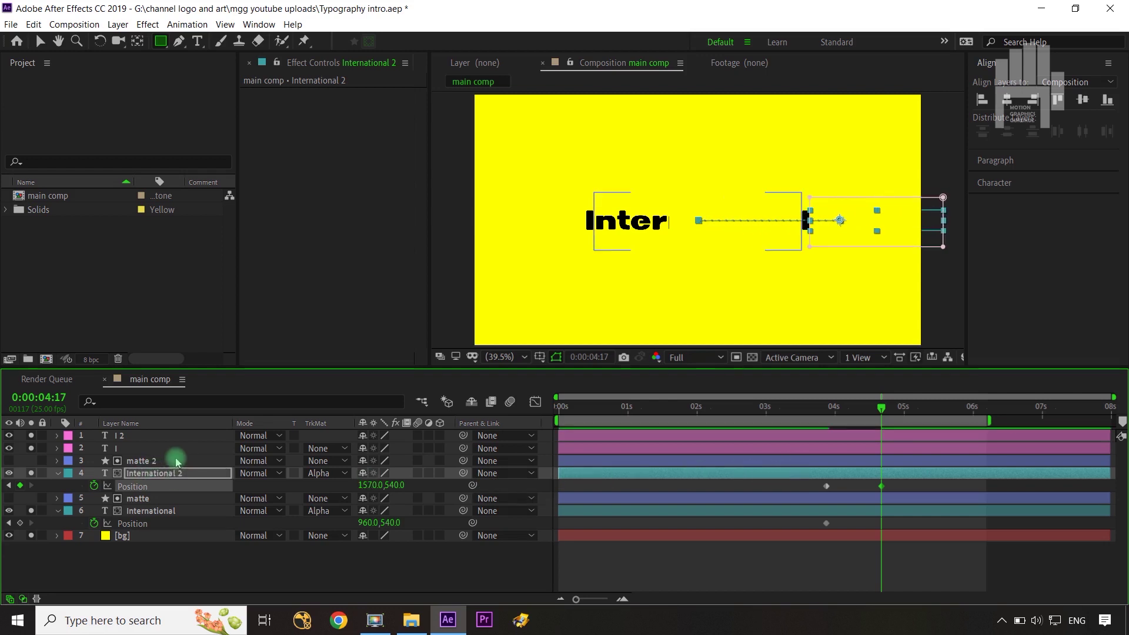
pyautogui.moveTo(368, 487); pyautogui.dragTo(87, 524)
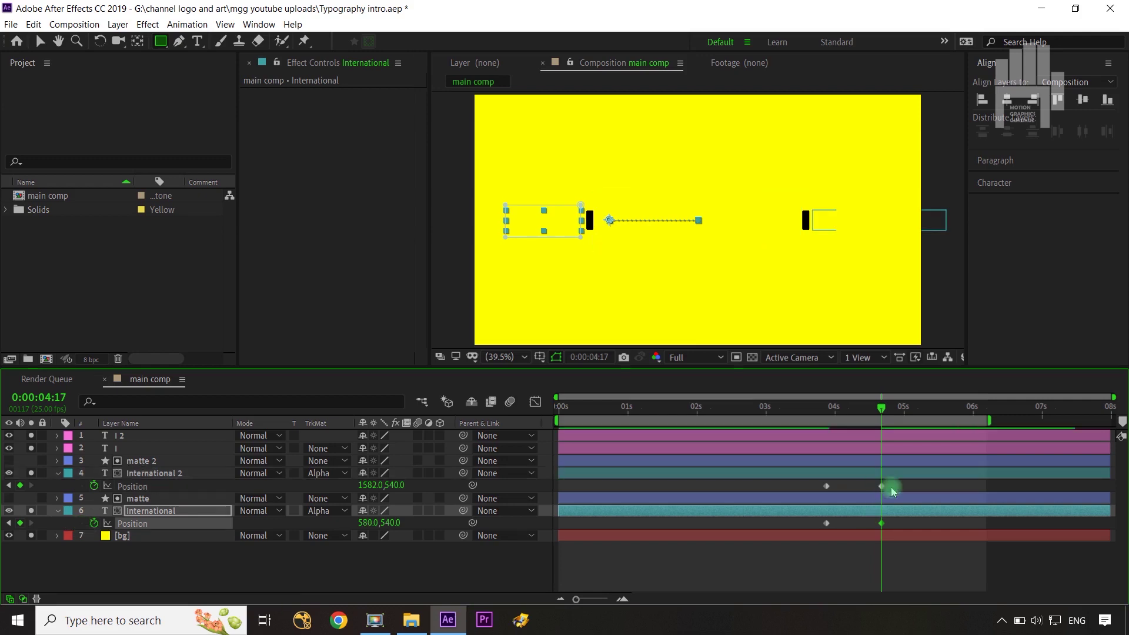
# - Apply Easy Ease to both layers' Position keyframes and reshape the speed graph to peak around 4 seconds and slow gradually
pyautogui.moveTo(905, 490); pyautogui.dragTo(817, 524)
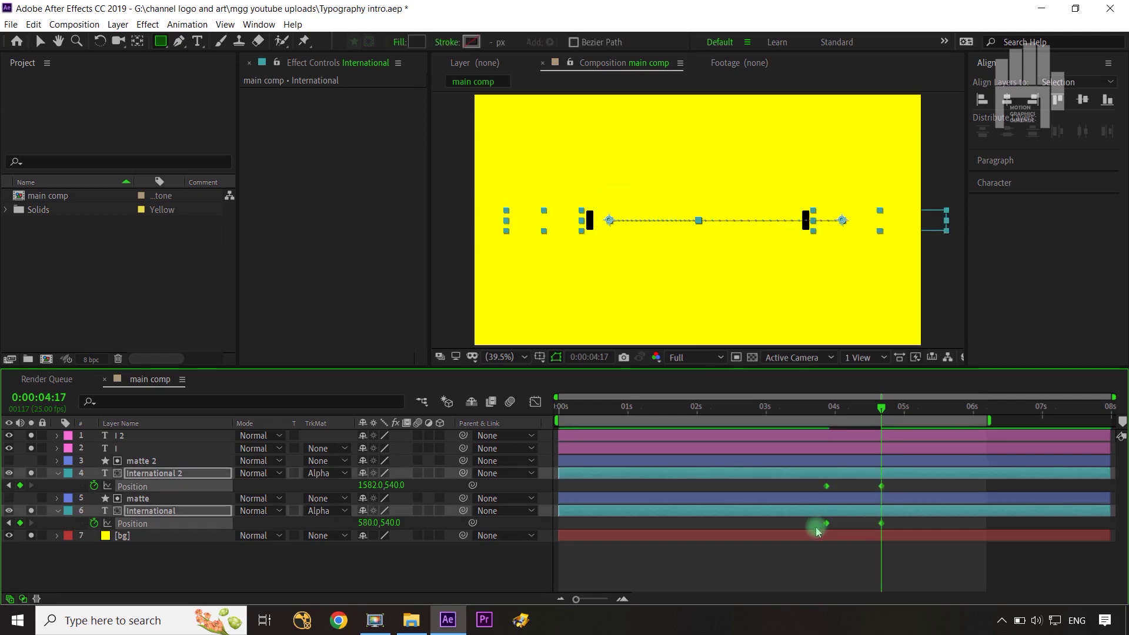
pyautogui.press('F9')
pyautogui.click(535, 402)
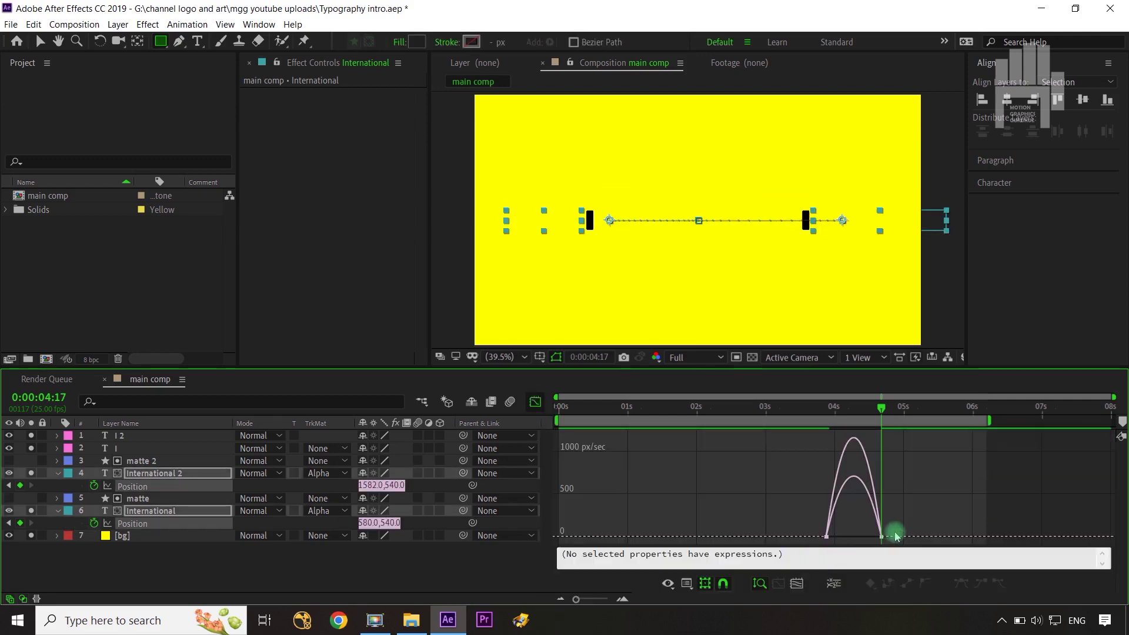
pyautogui.moveTo(909, 517); pyautogui.dragTo(835, 534)
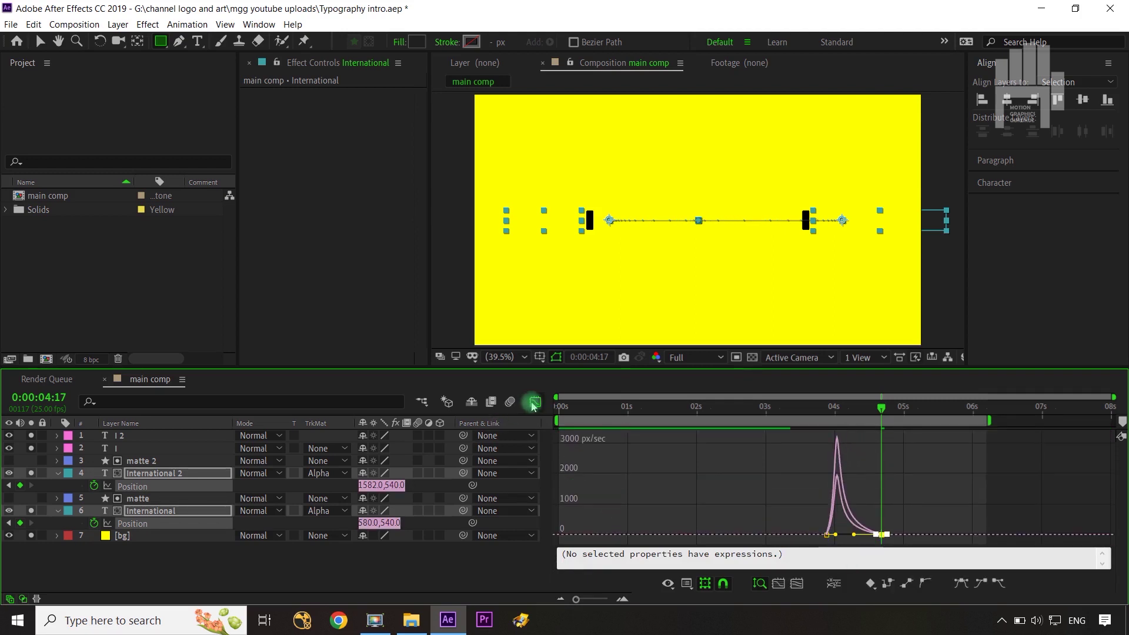
pyautogui.click(533, 403)
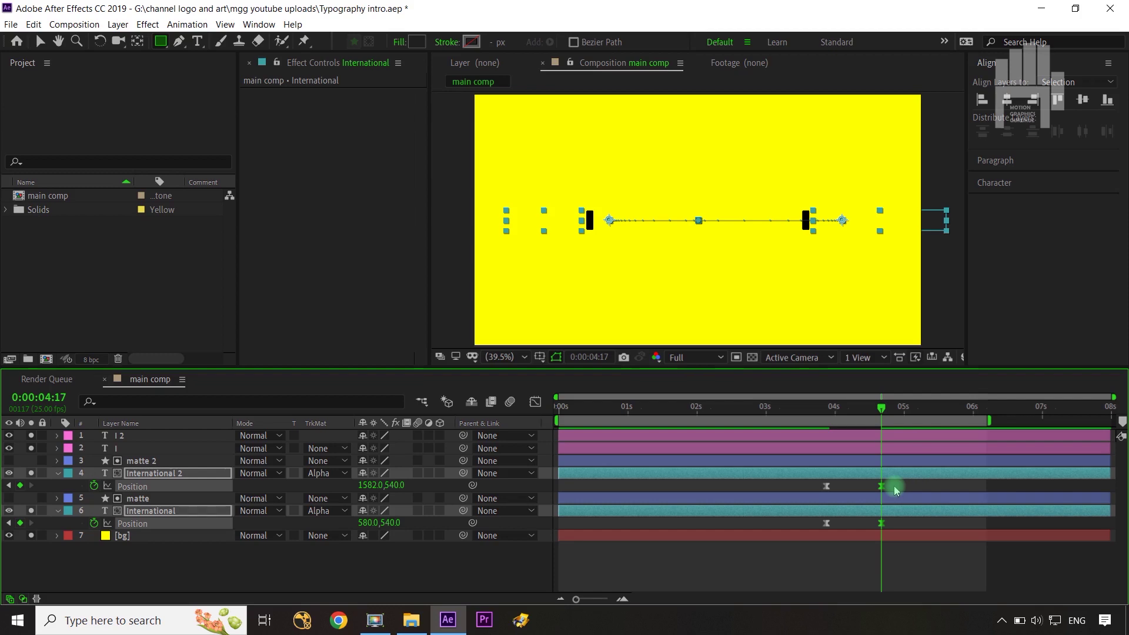
pyautogui.click(475, 560)
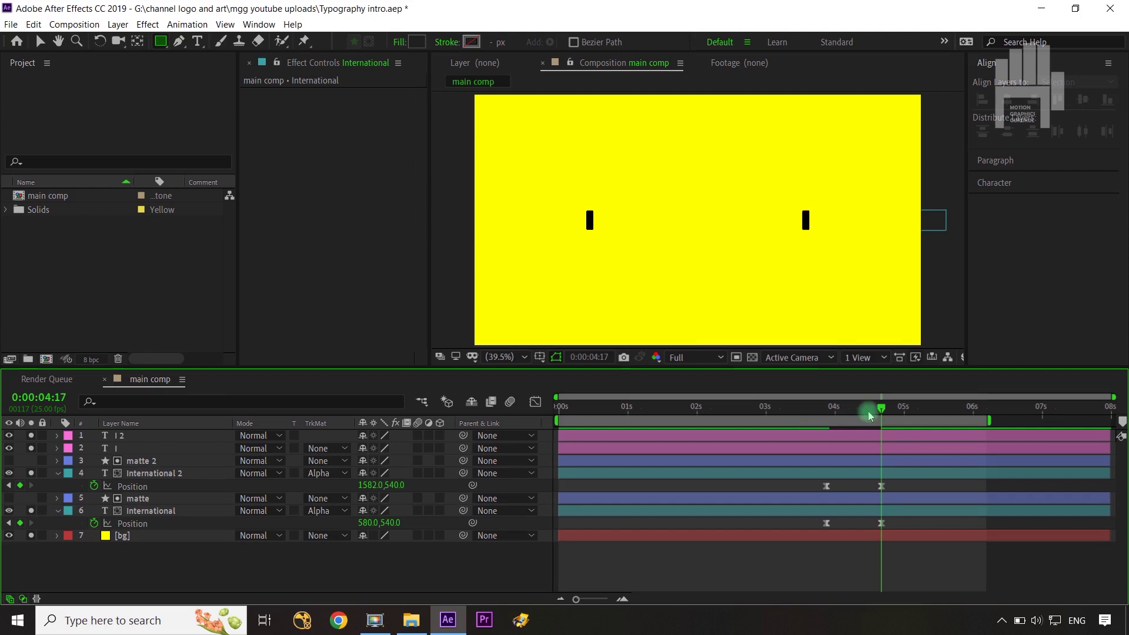
# - Animate the Opacity of layers I and I 2 from 100% at 0:00:04:07 to 0% at 0:00:05:02
pyautogui.hotkey('shift', 'pageup')
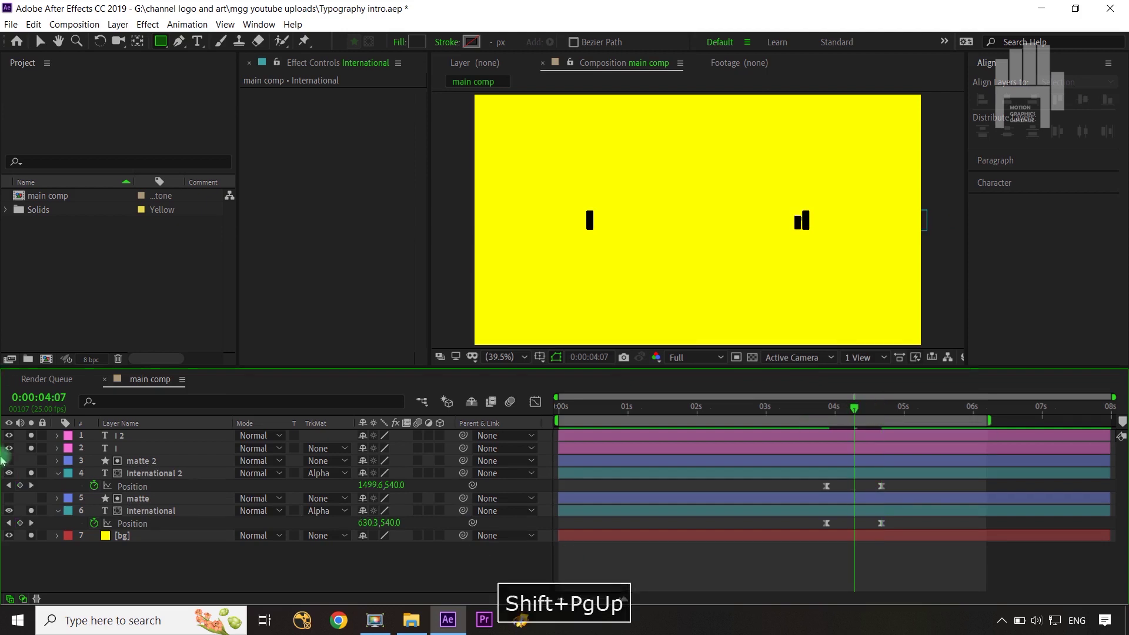
pyautogui.click(148, 448)
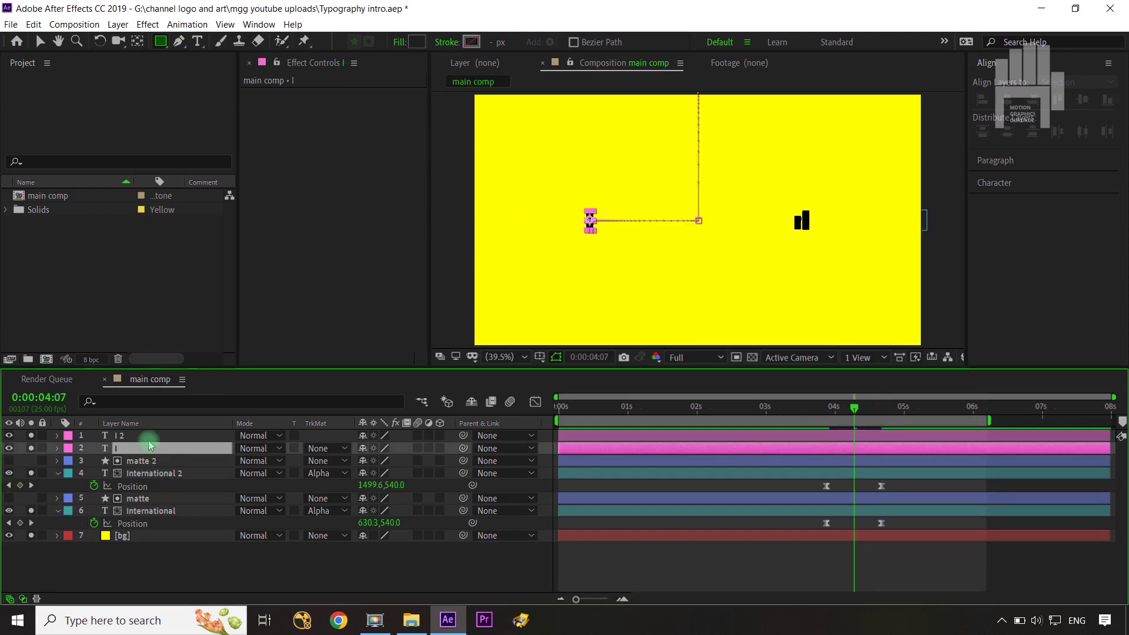
pyautogui.keyDown('shift'); pyautogui.click(151, 436); pyautogui.keyUp('shift')
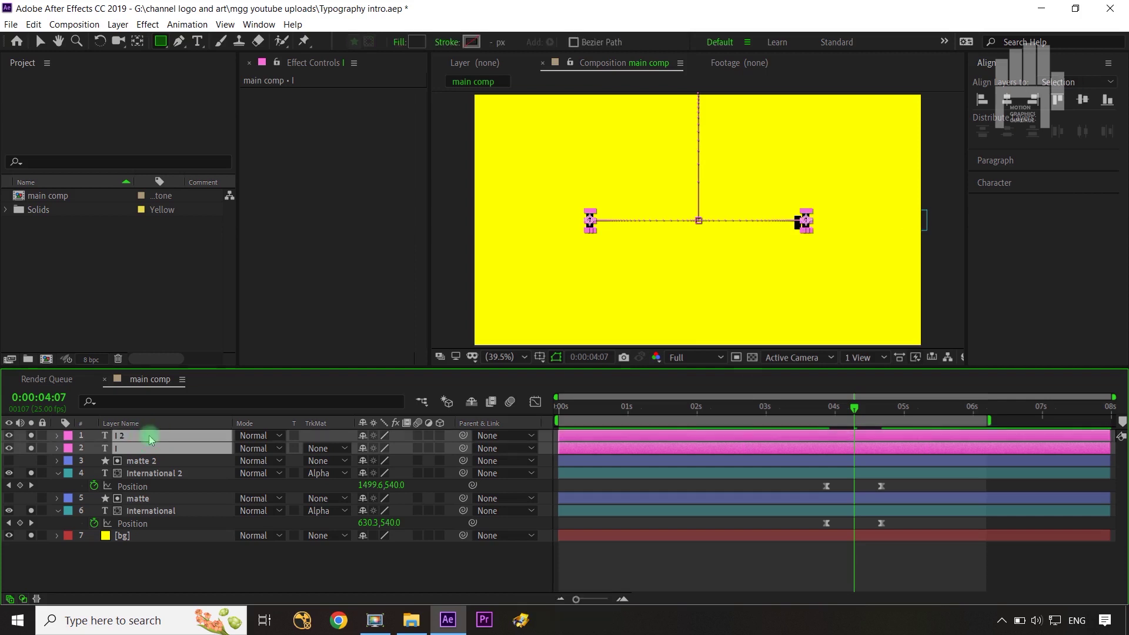
pyautogui.press('t')
pyautogui.click(94, 449)
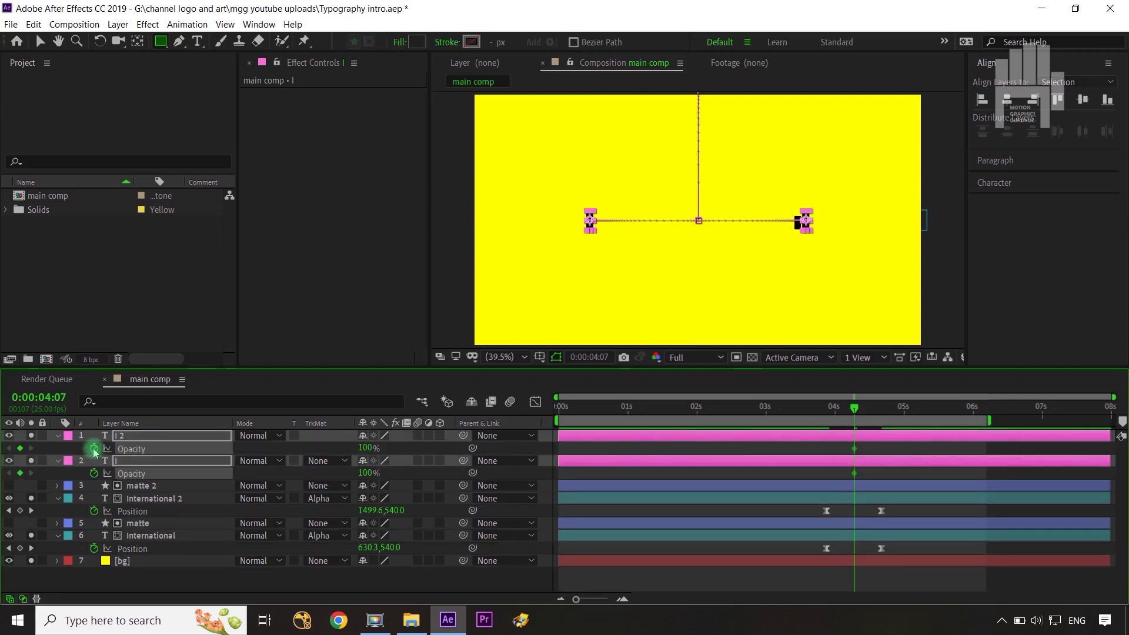
pyautogui.hotkey('shift', 'pagedown')
pyautogui.hotkey('shift', 'pagedown')
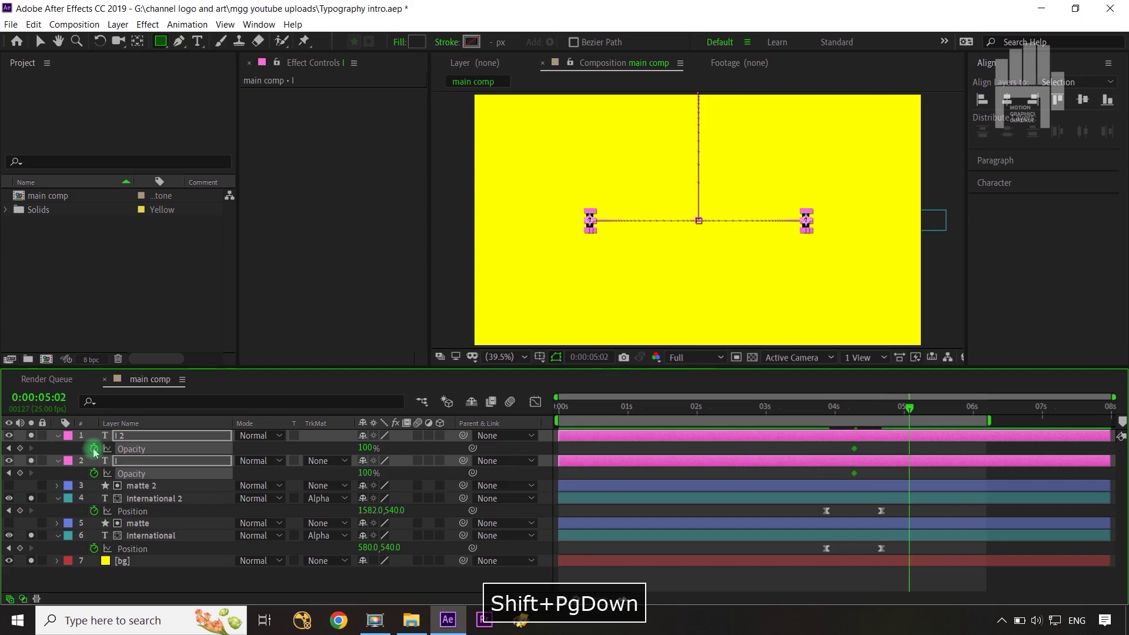
pyautogui.moveTo(369, 447); pyautogui.dragTo(226, 454)
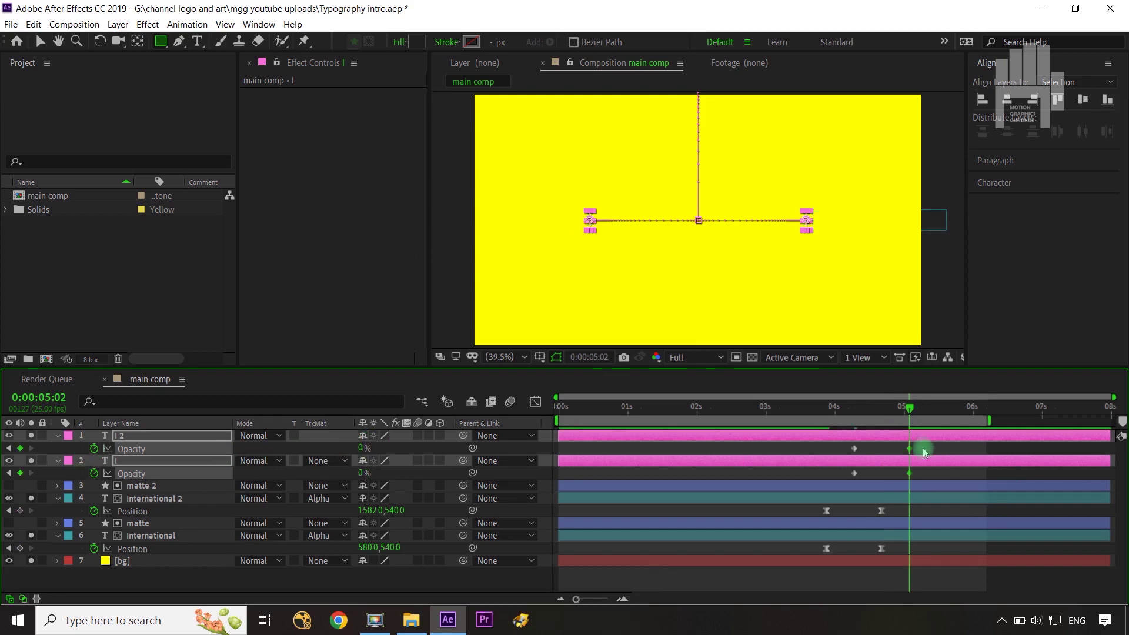
# - Apply Easy Ease to the Opacity keyframes of layers I and I 2
pyautogui.moveTo(922, 447); pyautogui.dragTo(841, 487)
pyautogui.press('F9')
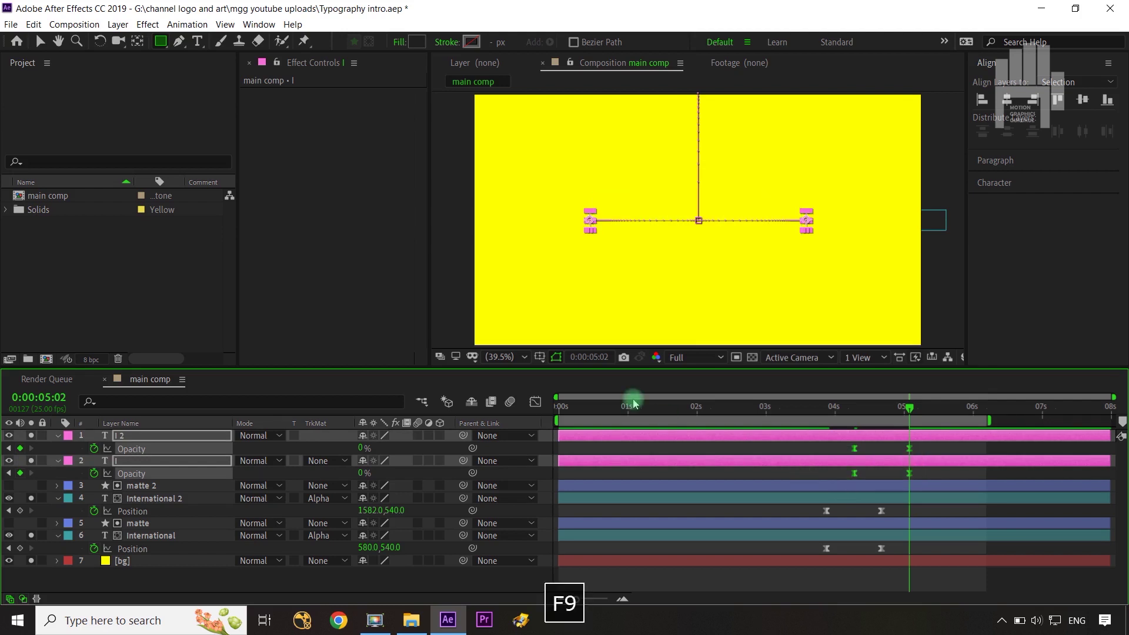
pyautogui.moveTo(950, 488); pyautogui.dragTo(862, 444)
pyautogui.click(535, 402)
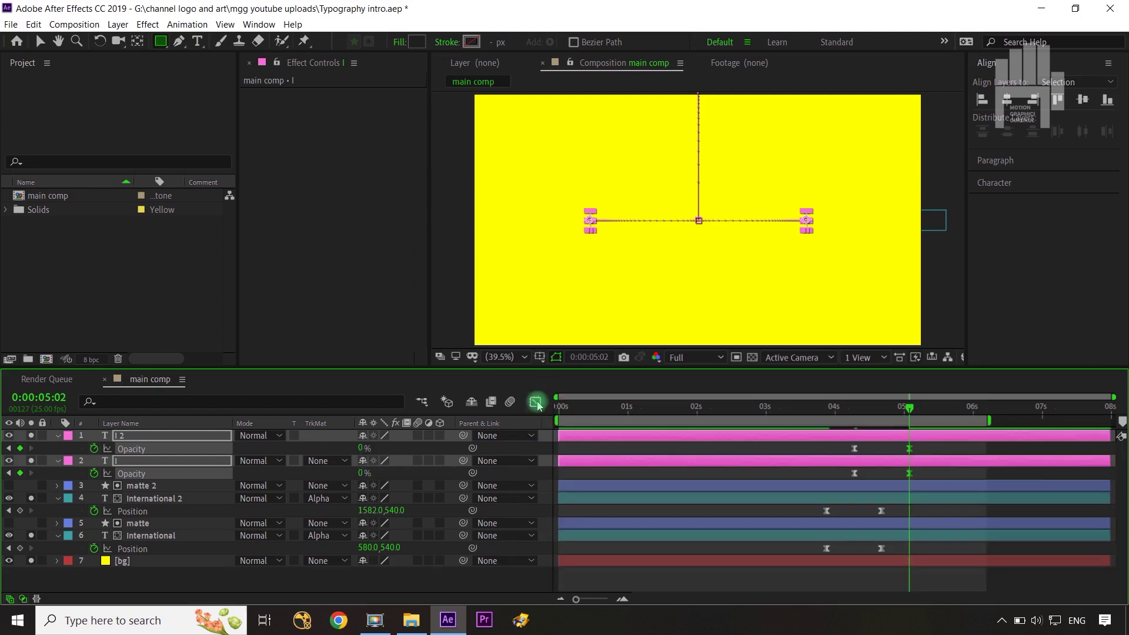
# - Collapse the expanded properties of the I, I 2, International and International 2 layers
pyautogui.click(58, 437)
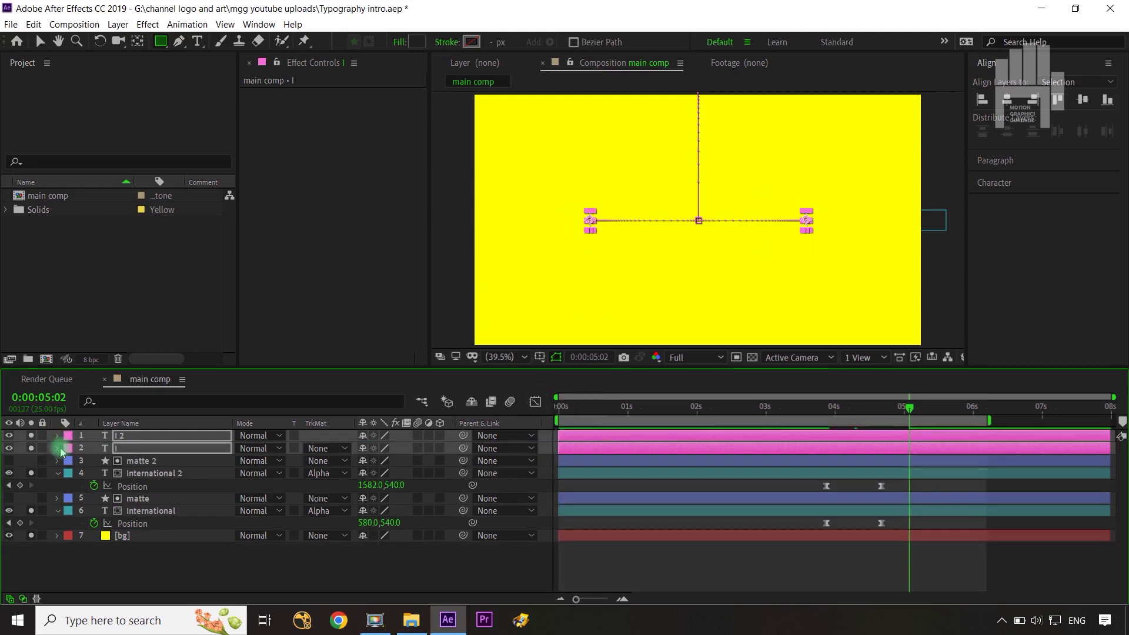
pyautogui.click(63, 479)
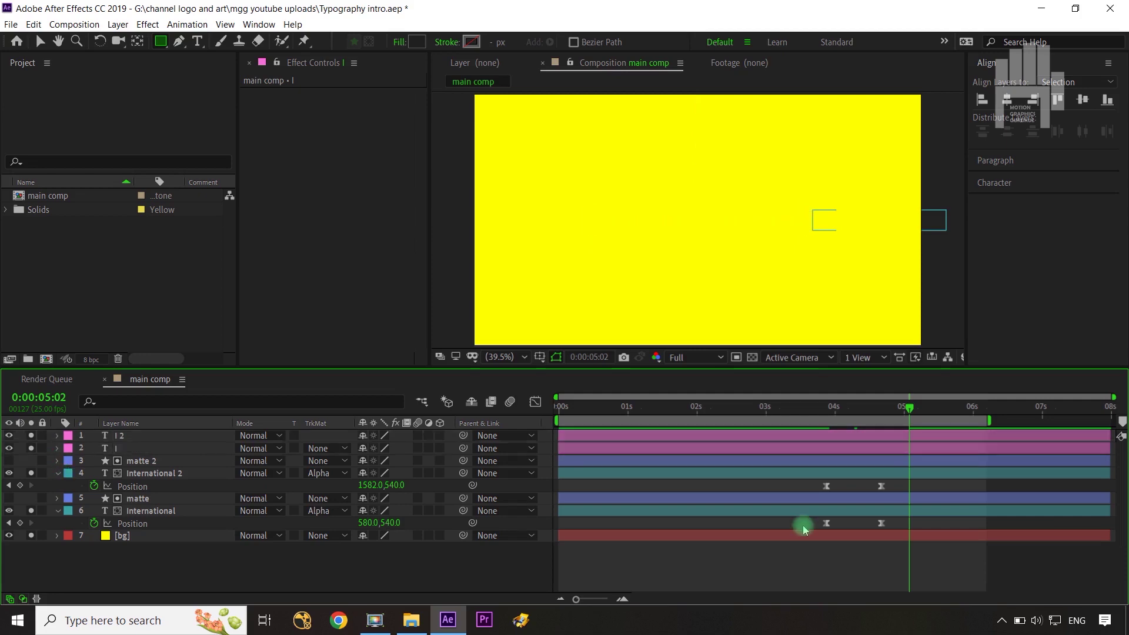
pyautogui.click(57, 474)
pyautogui.click(58, 498)
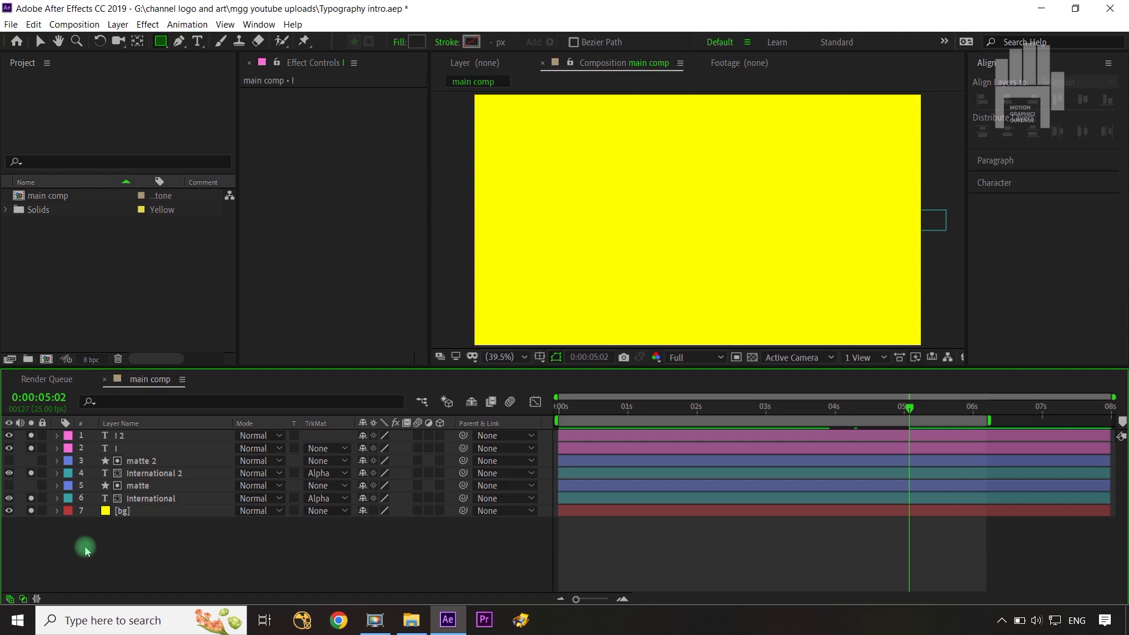
# - Add a text layer reading "motion" and center it in the composition
pyautogui.click(196, 46)
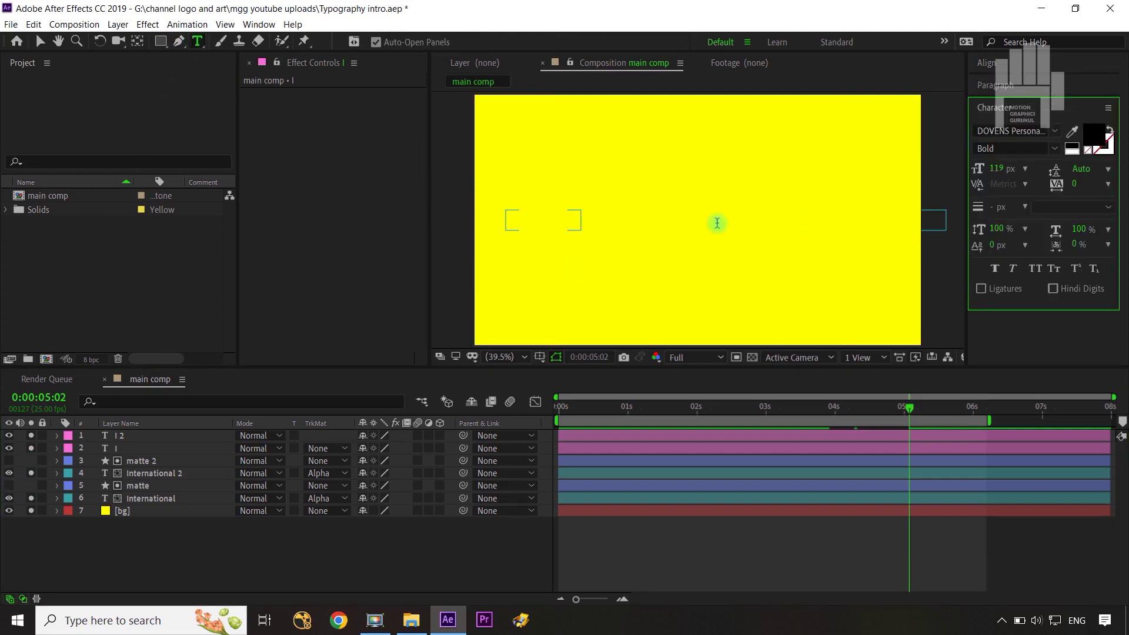
pyautogui.click(666, 154)
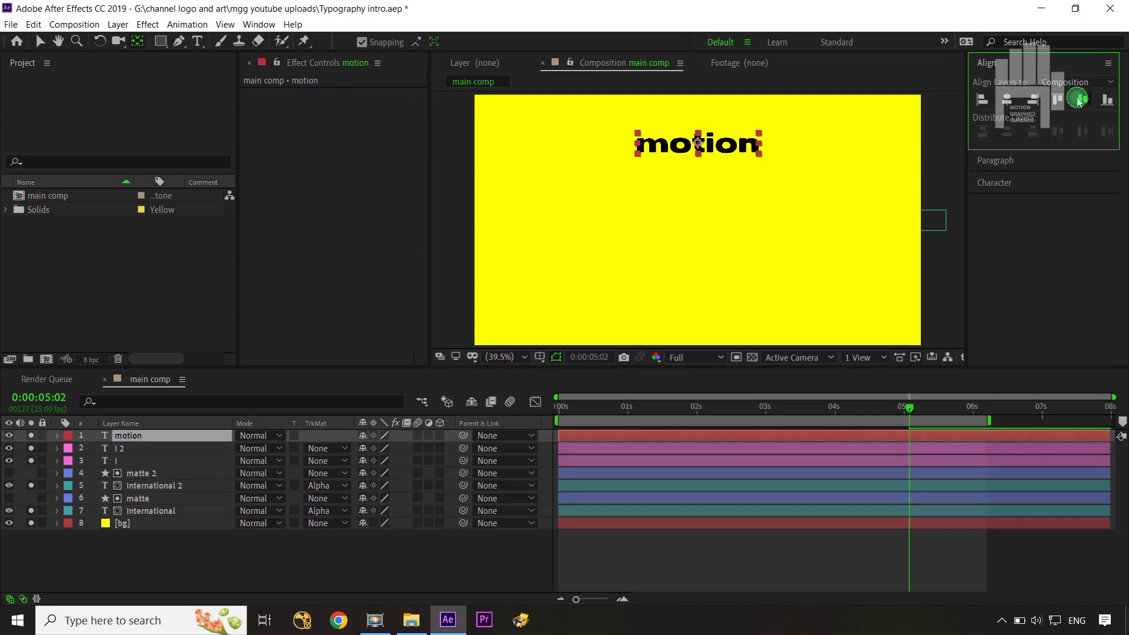
pyautogui.click(1080, 100)
pyautogui.click(387, 551)
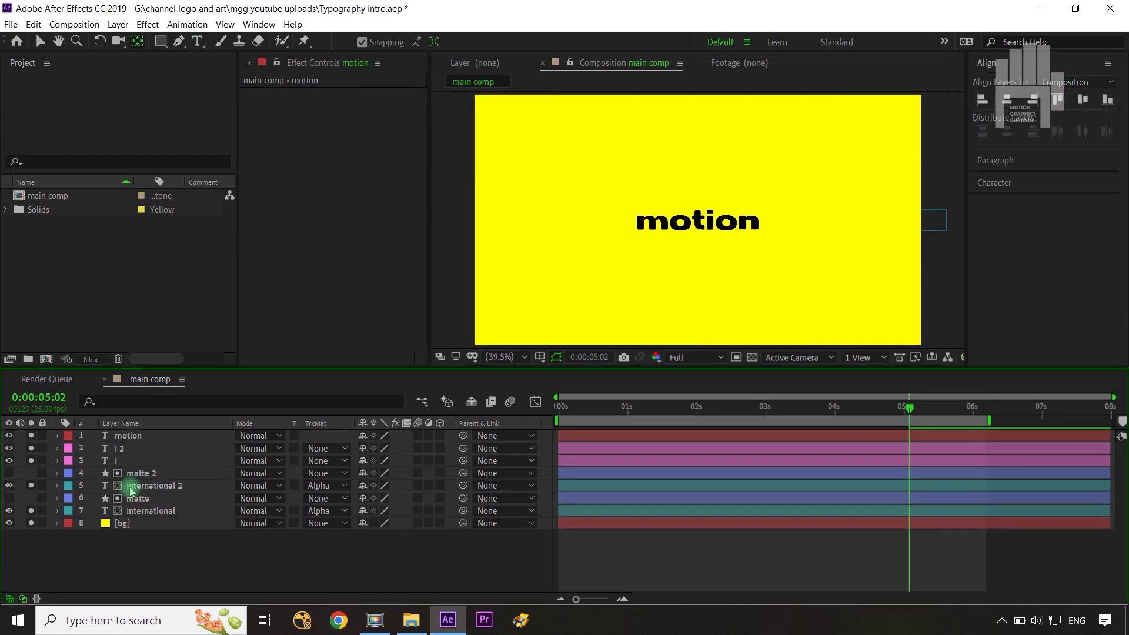
# - Duplicate the motion text layer and change the duplicate's text to "DESIGNER"
pyautogui.click(157, 438)
pyautogui.hotkey('ctrl', 'd')
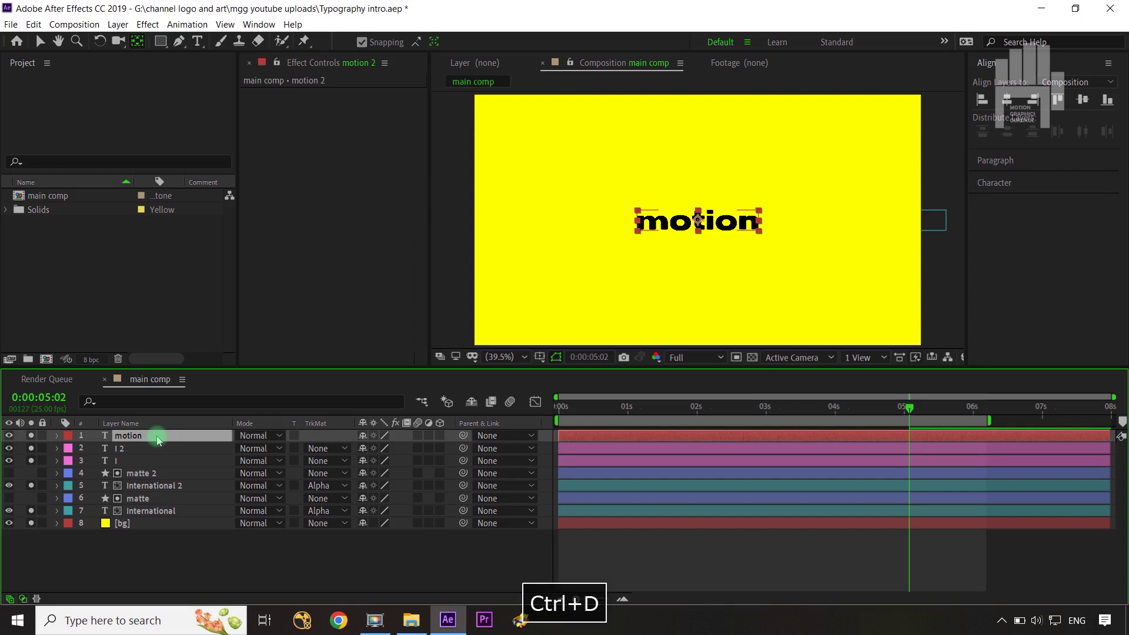
pyautogui.doubleClick(157, 438)
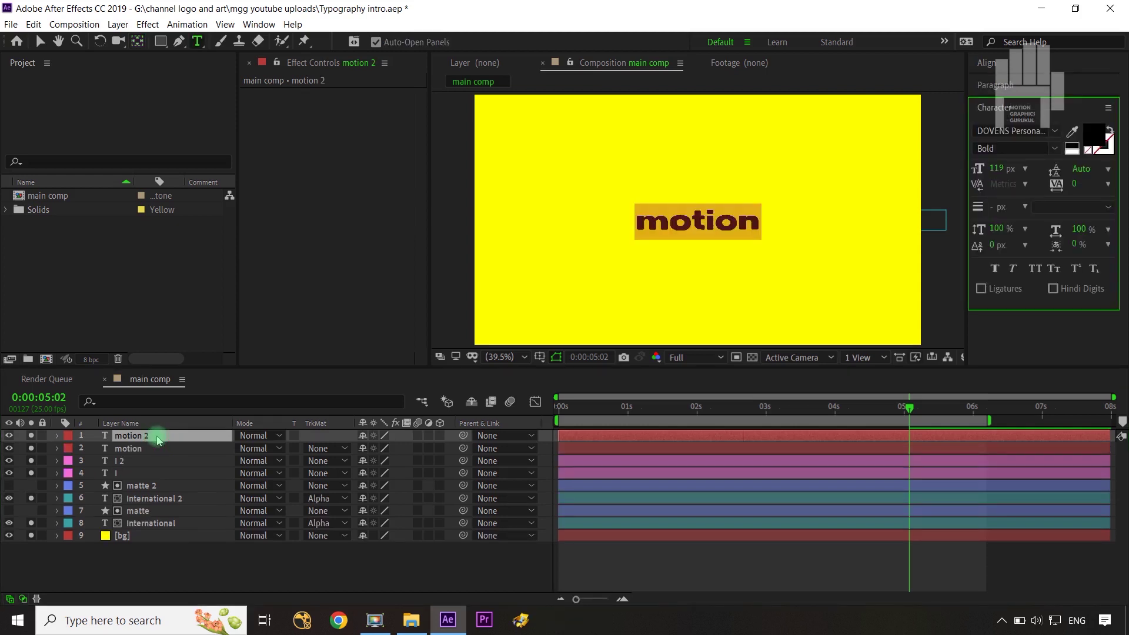
pyautogui.write('DESIG')
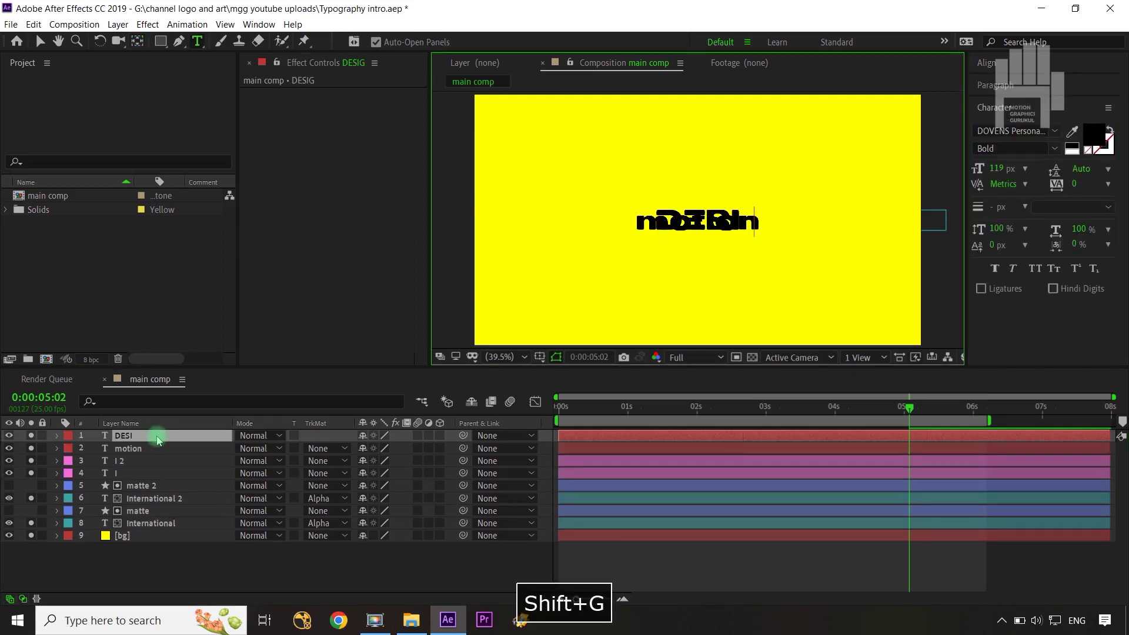
pyautogui.write('NER')
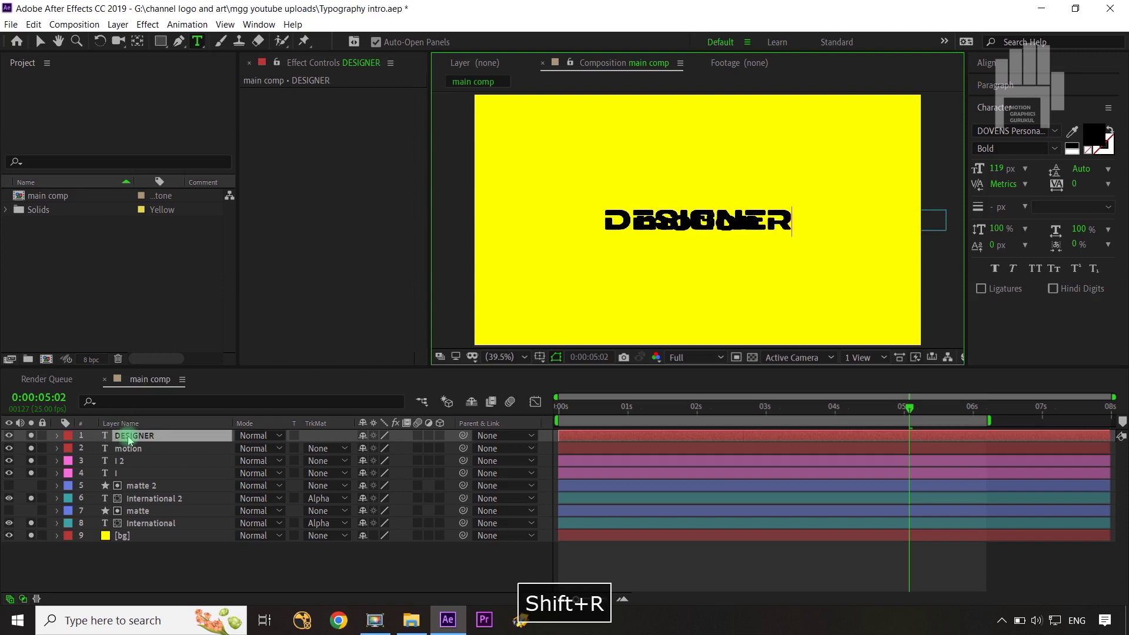
# - Restyle the DESIGNER text with the Extra Light font weight and a 57 px font size
pyautogui.doubleClick(136, 437)
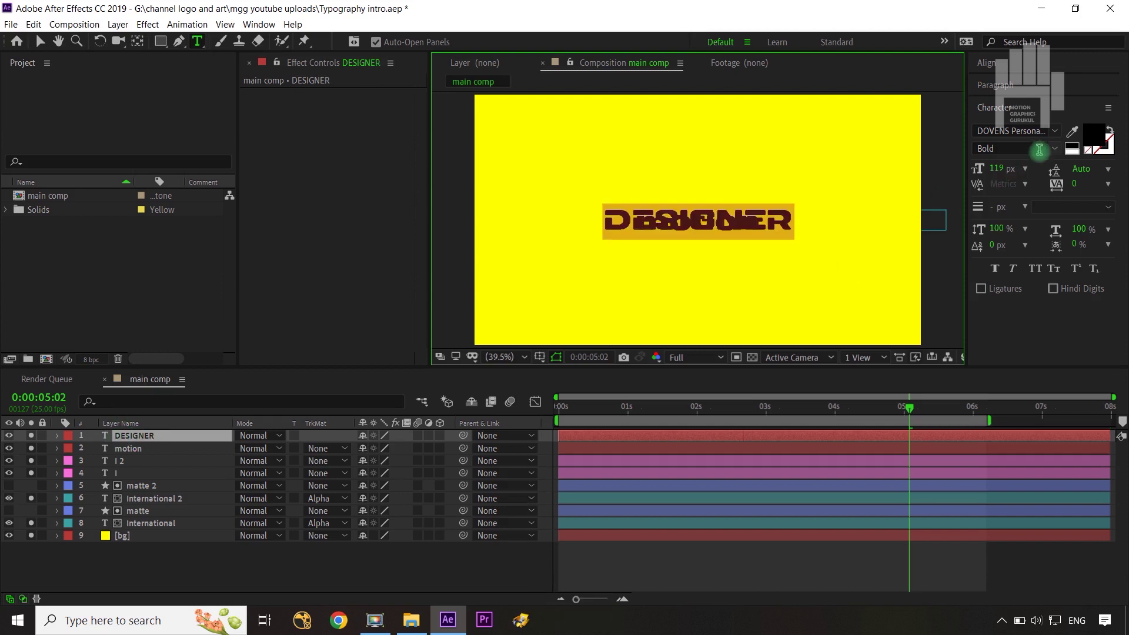
pyautogui.click(1051, 148)
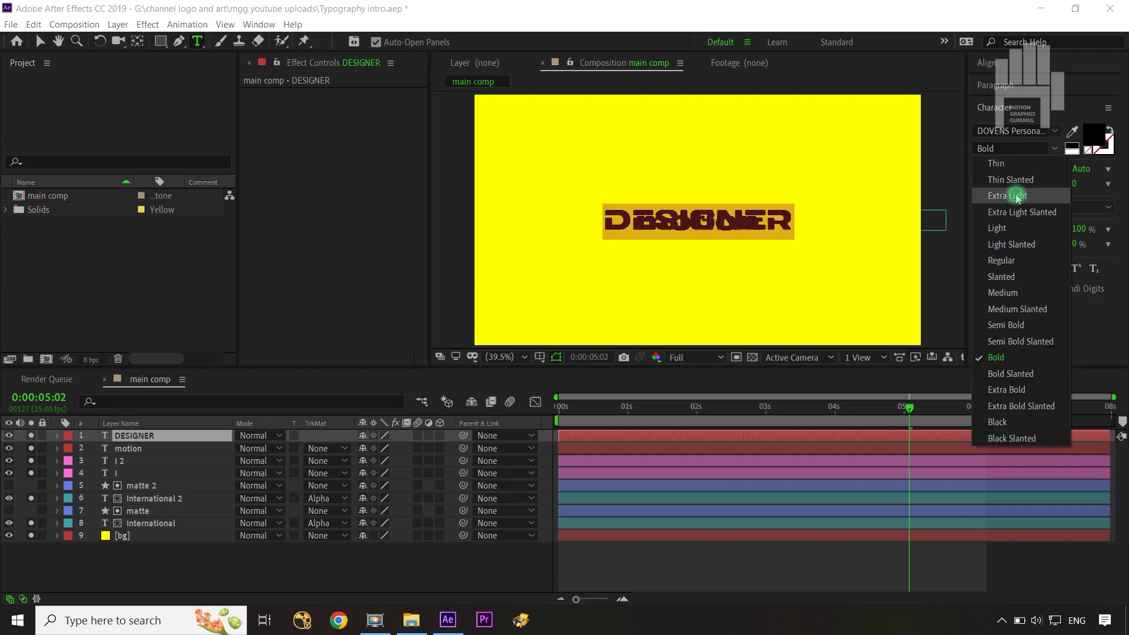
pyautogui.click(1019, 197)
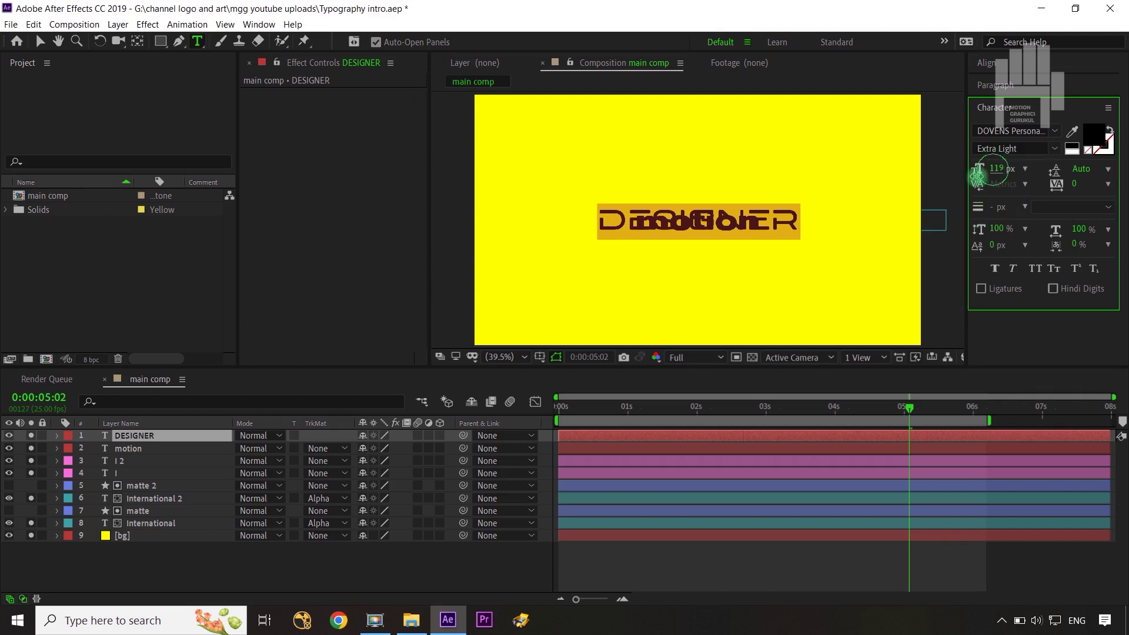
pyautogui.moveTo(996, 169); pyautogui.dragTo(964, 180)
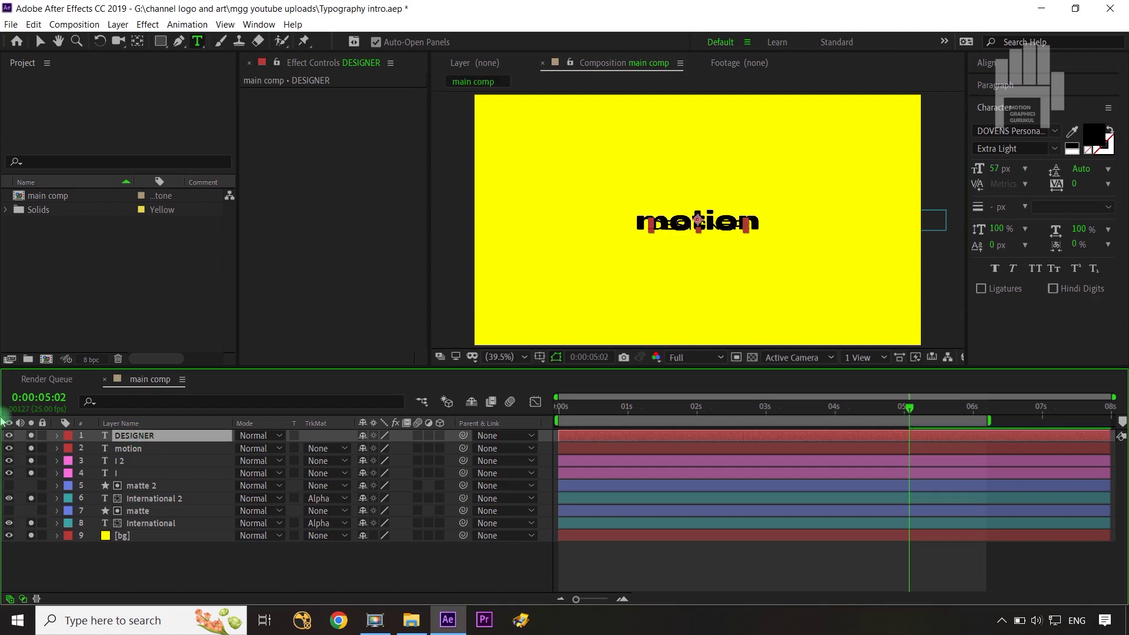
# - Center the DESIGNER layer's anchor point and place the text horizontally centered below motion at position 960.0, 630.5
pyautogui.click(136, 42)
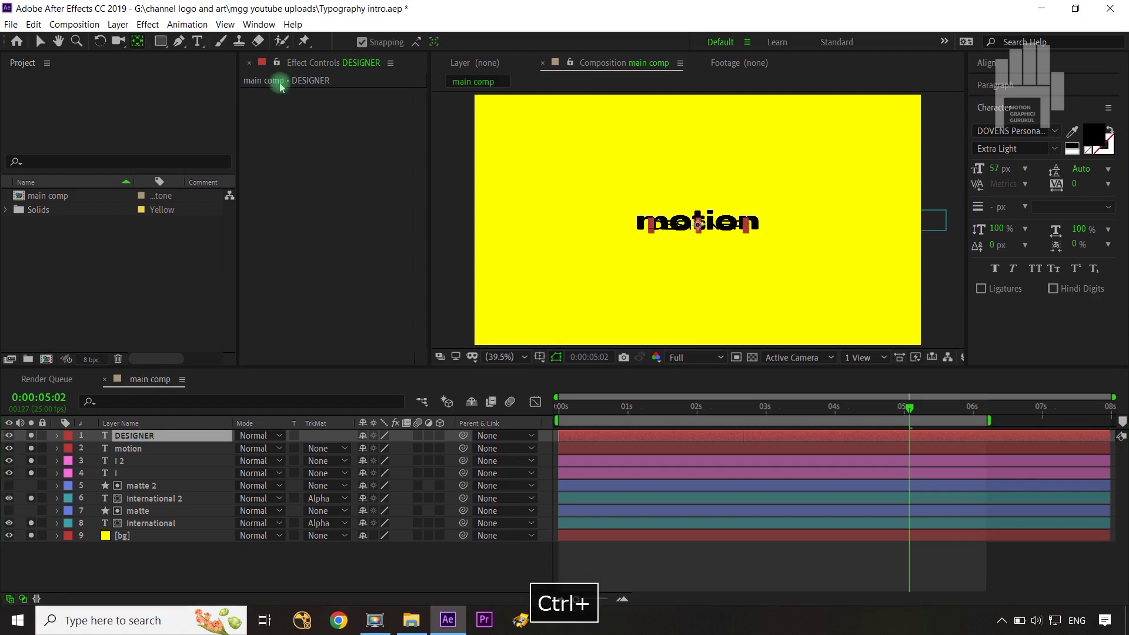
pyautogui.click(981, 66)
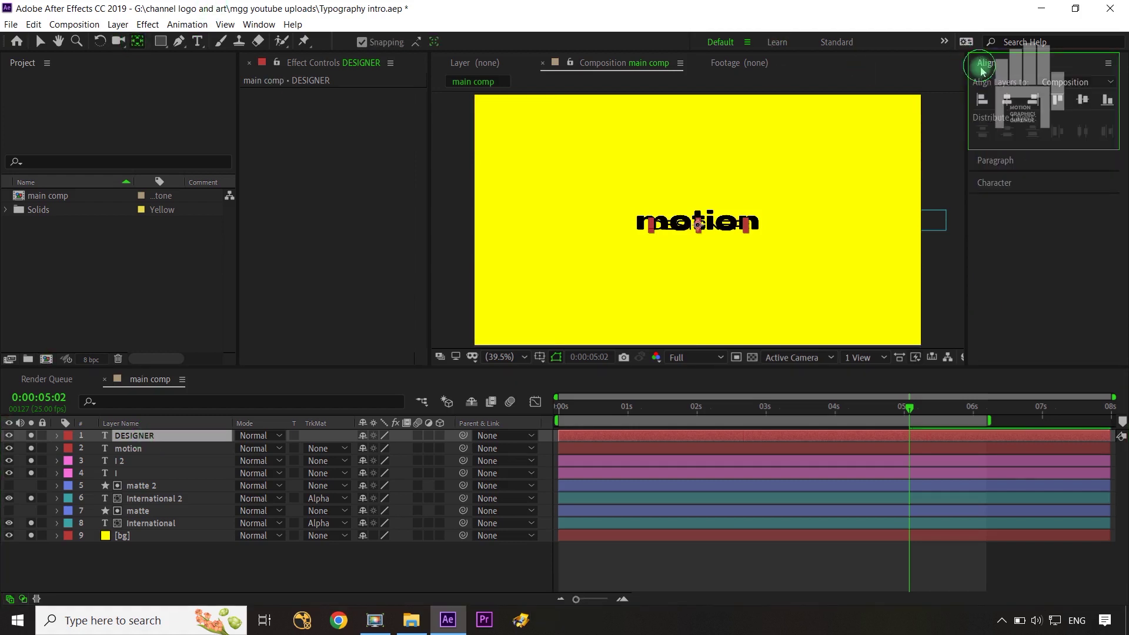
pyautogui.click(1007, 102)
pyautogui.press('p')
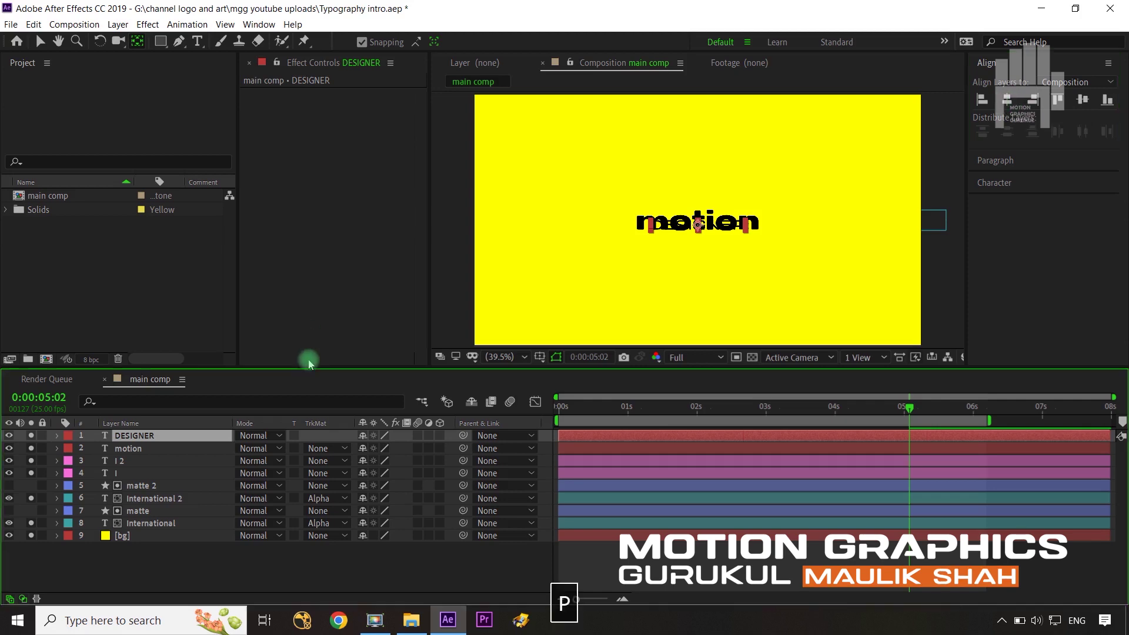
pyautogui.moveTo(393, 449); pyautogui.dragTo(447, 448)
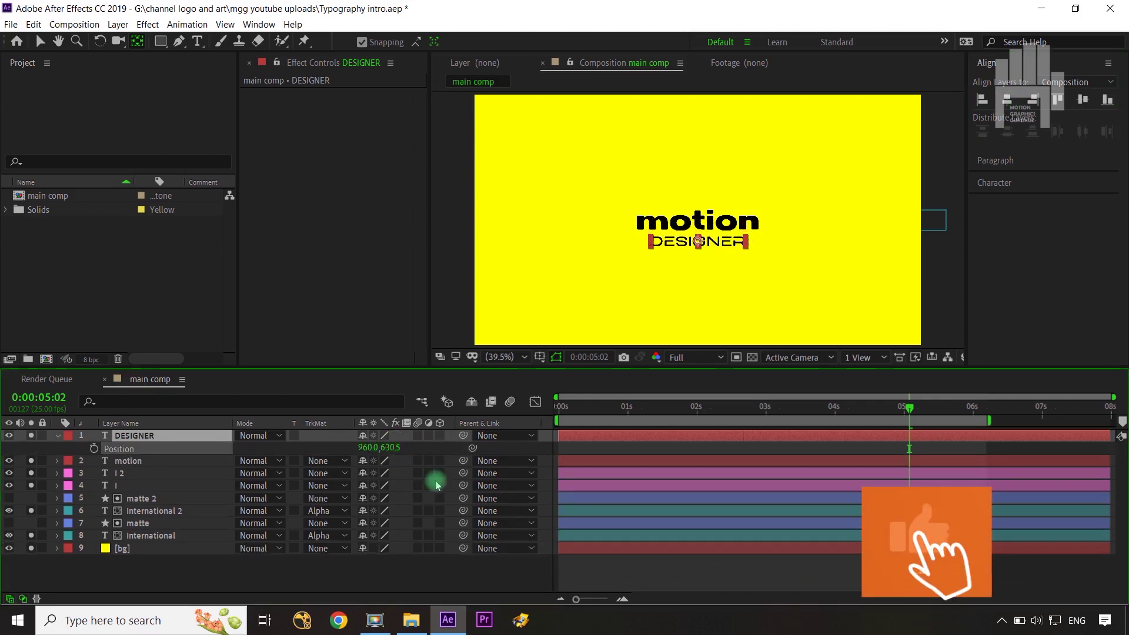
pyautogui.click(435, 568)
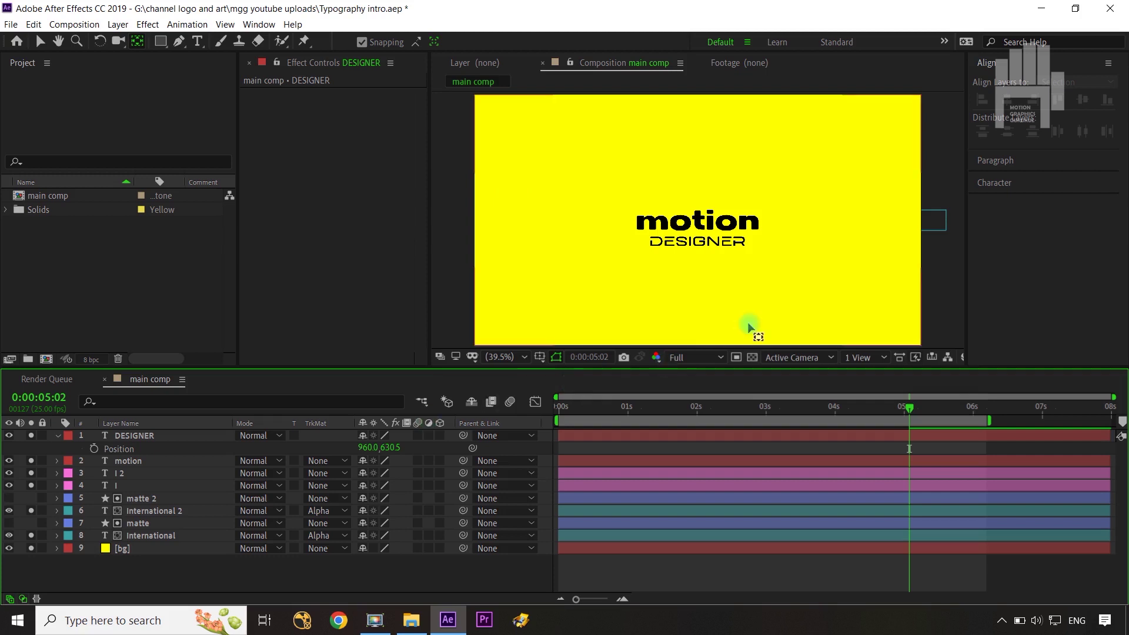
# - Draw a rectangular mask on the motion layer that loosely encloses the whole word
pyautogui.click(151, 464)
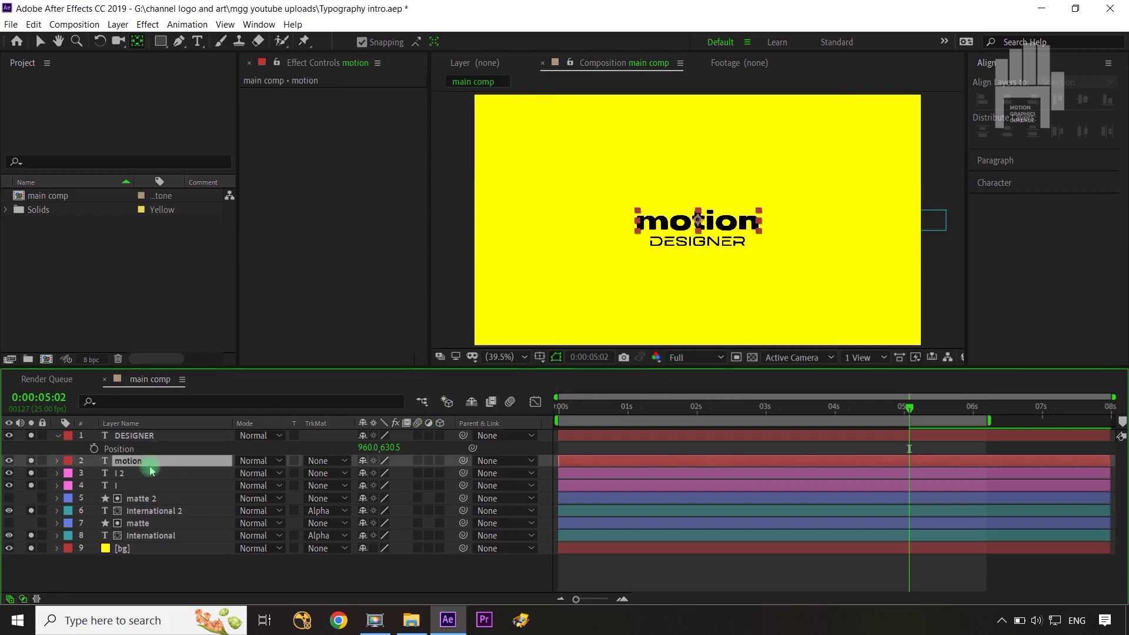
pyautogui.click(159, 47)
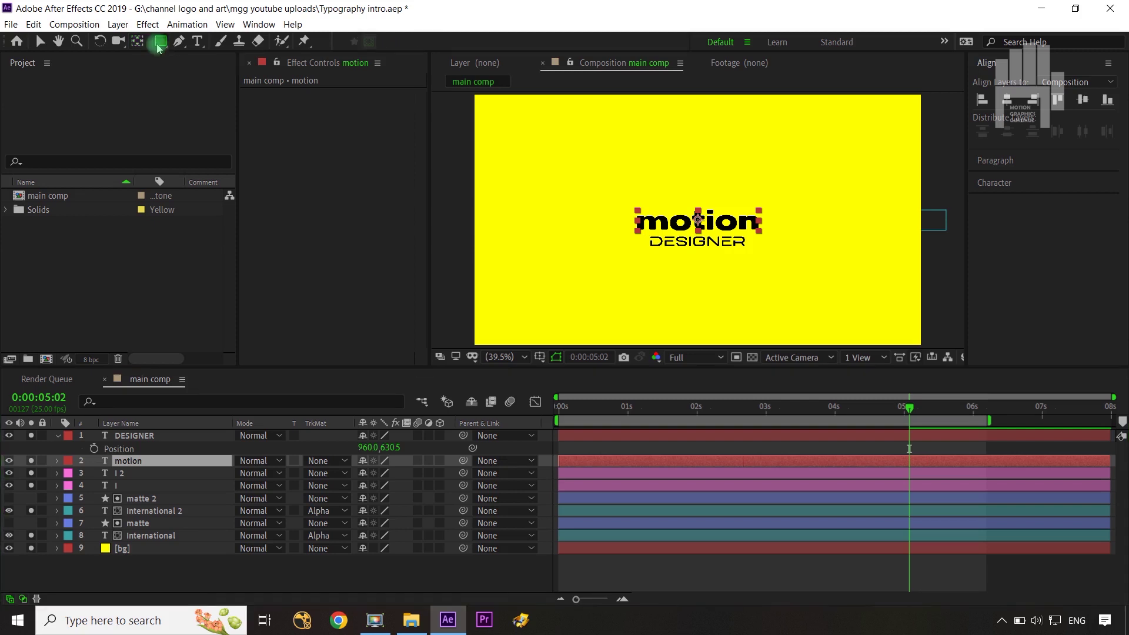
pyautogui.moveTo(627, 203); pyautogui.dragTo(767, 235)
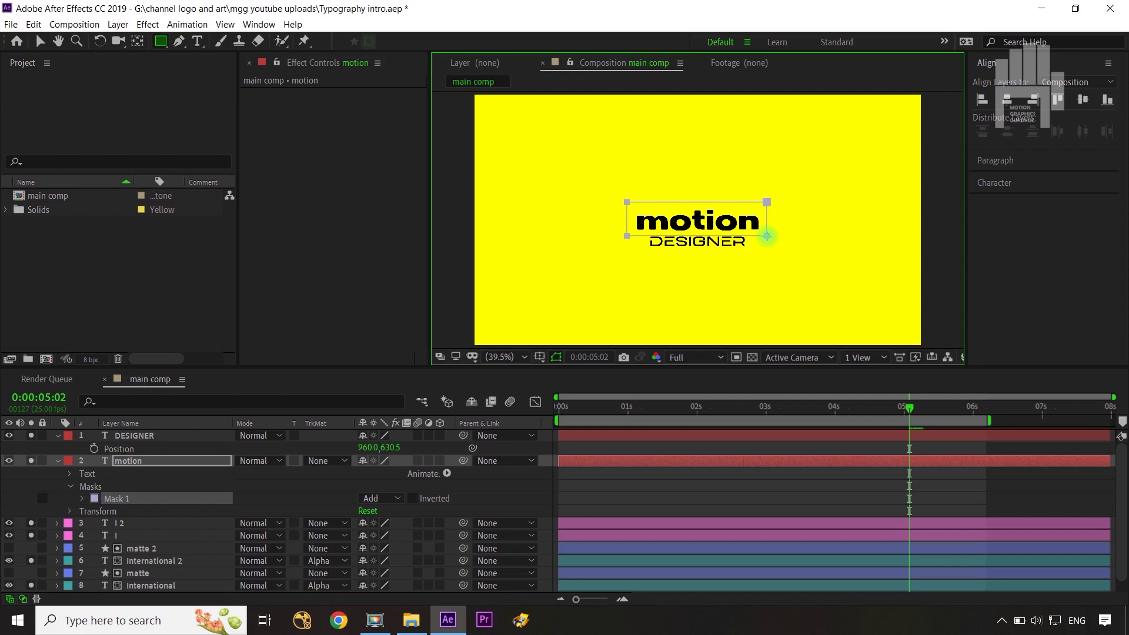
# - Reveal the International 2 layer's keyframes and move the playhead to its first Position keyframe at 0:00:03:22
pyautogui.scroll(-1, 172, 531)
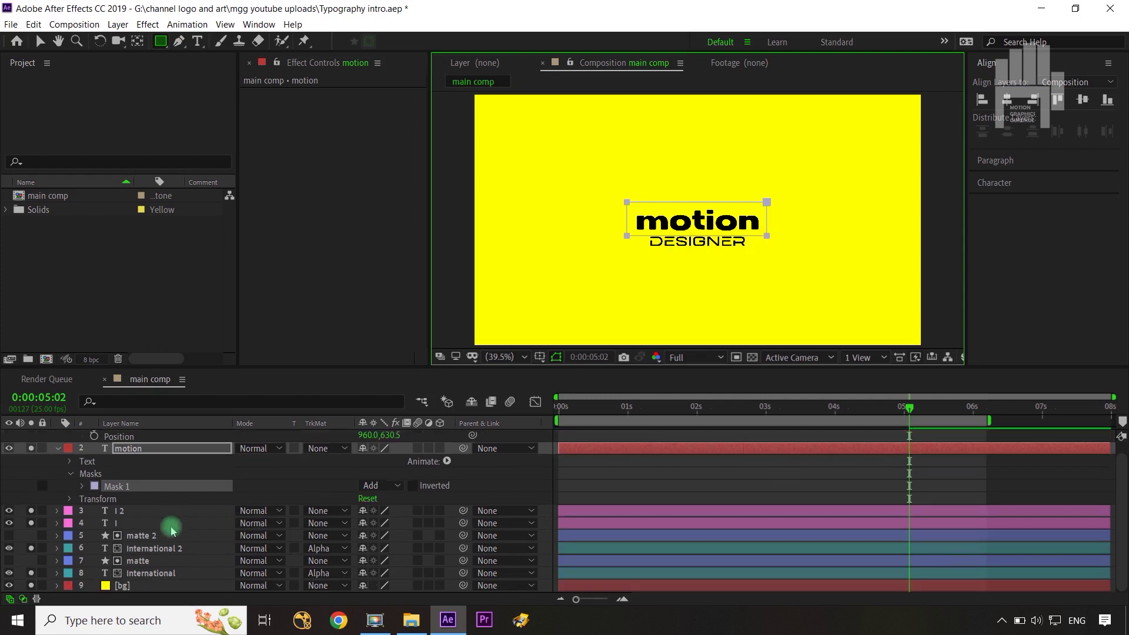
pyautogui.click(168, 573)
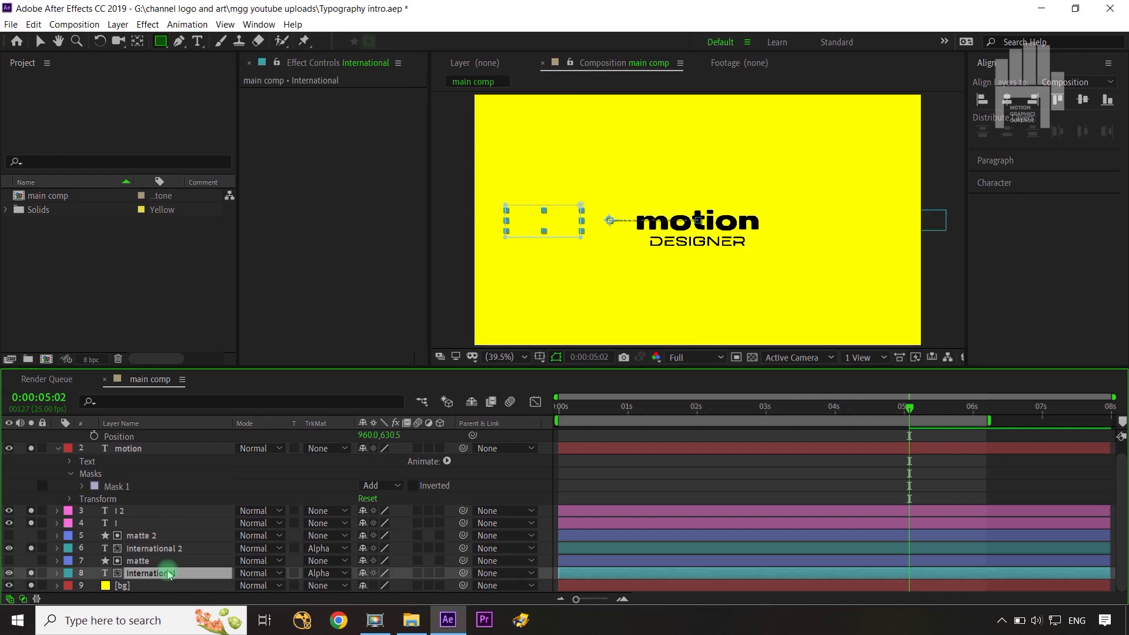
pyautogui.click(171, 512)
pyautogui.click(166, 548)
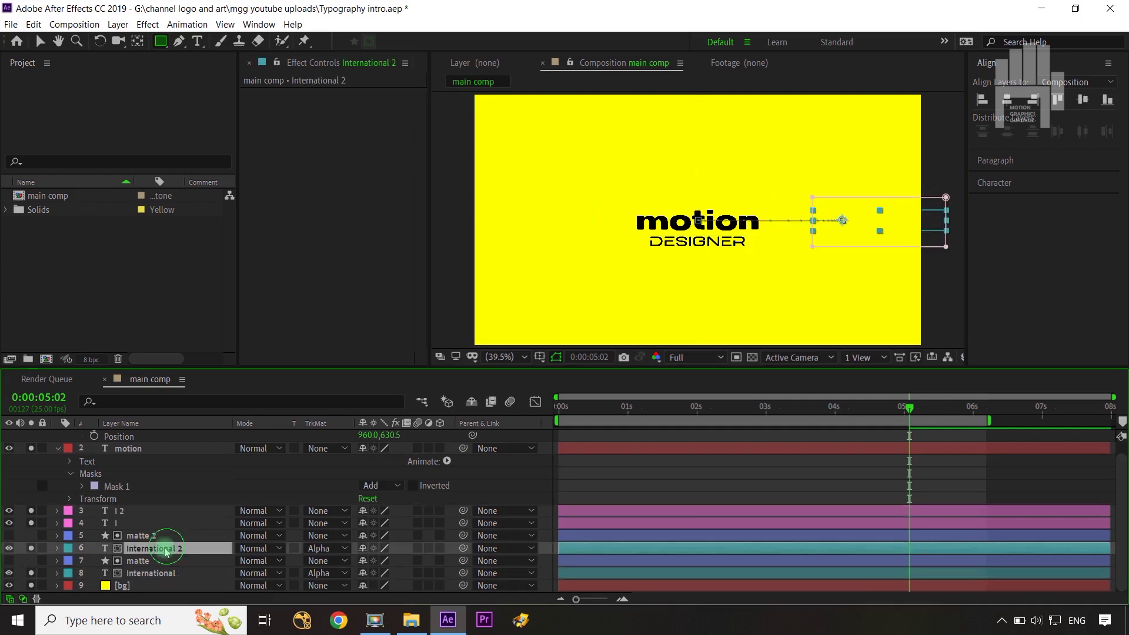
pyautogui.press('u')
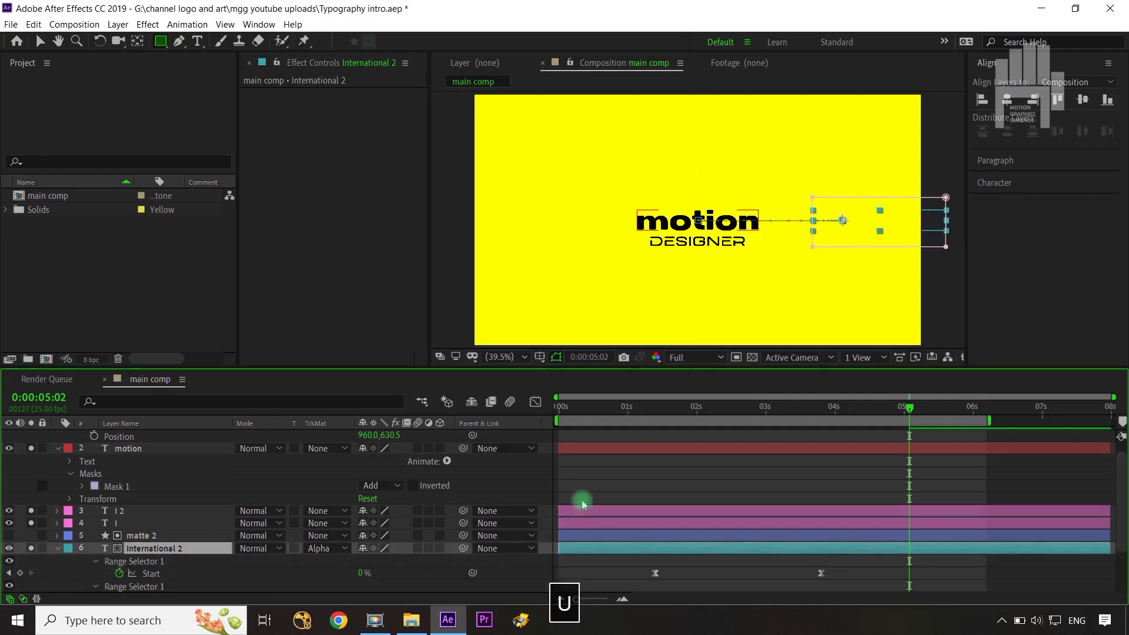
pyautogui.scroll(-2, 582, 499)
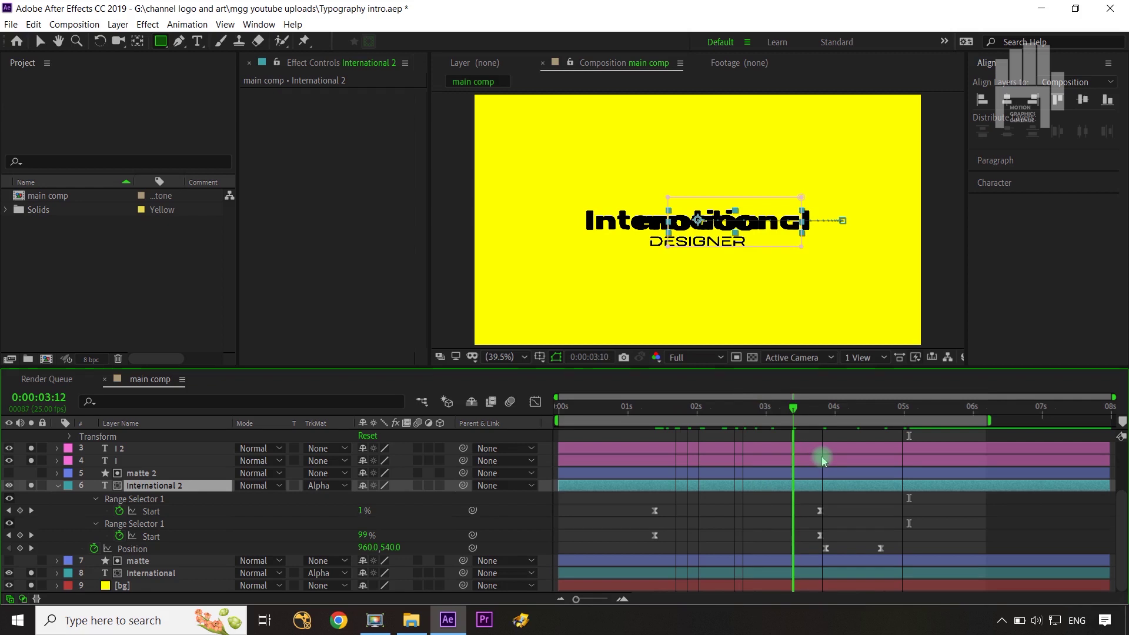
pyautogui.moveTo(821, 457)
pyautogui.mouseDown()
pyautogui.moveTo(856, 459)
pyautogui.moveTo(826, 466)
pyautogui.mouseUp()
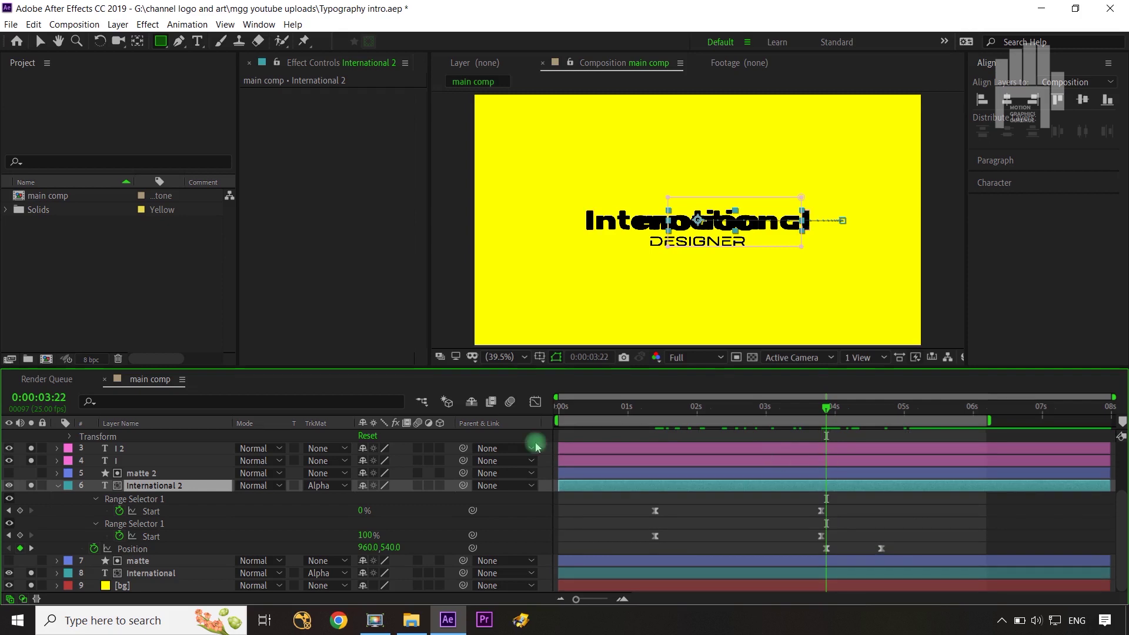
# - Add Mask Path keyframes to the motion layer's Mask 1 at 0:00:03:22 and 0:00:04:17
pyautogui.scroll(3, 188, 440)
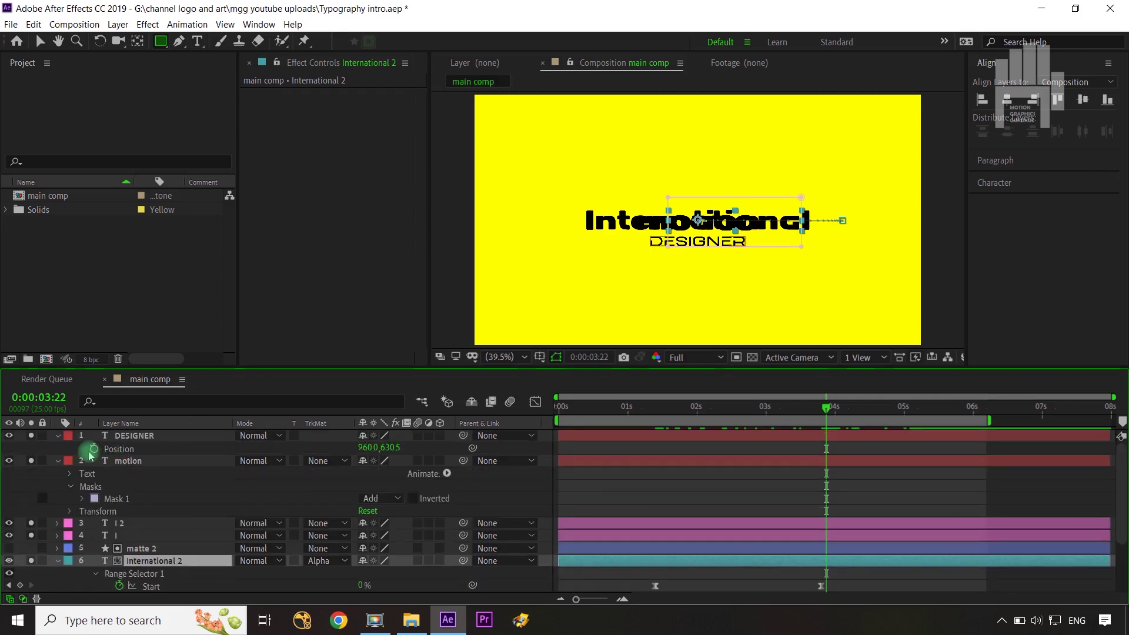
pyautogui.click(84, 499)
pyautogui.click(107, 511)
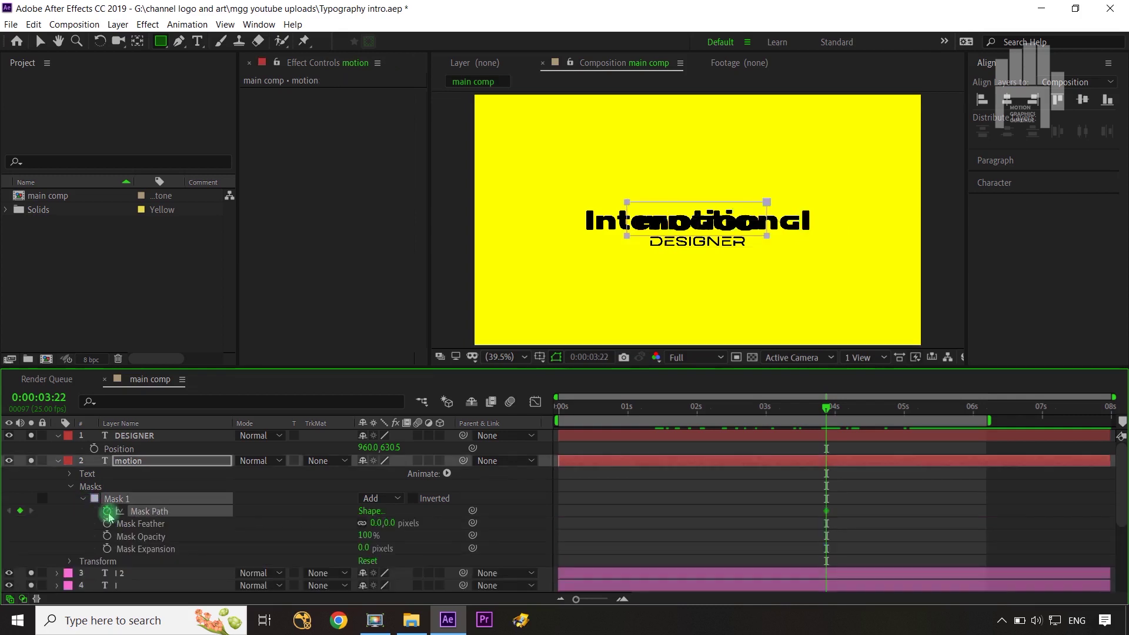
pyautogui.hotkey('shift', 'pagedown')
pyautogui.hotkey('shift', 'pagedown')
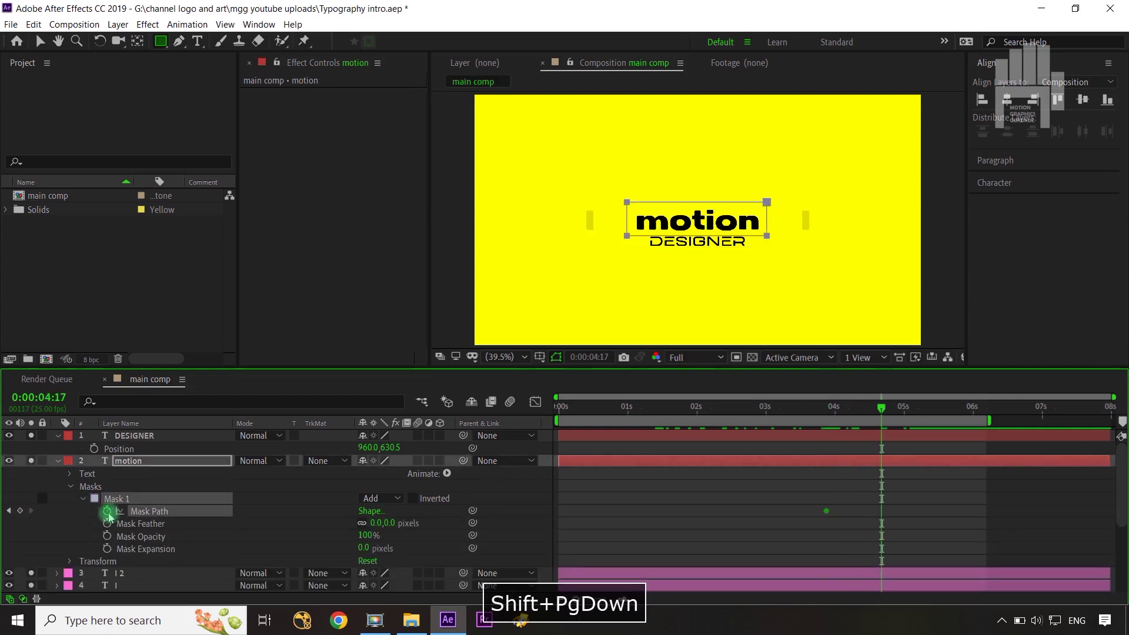
pyautogui.click(20, 511)
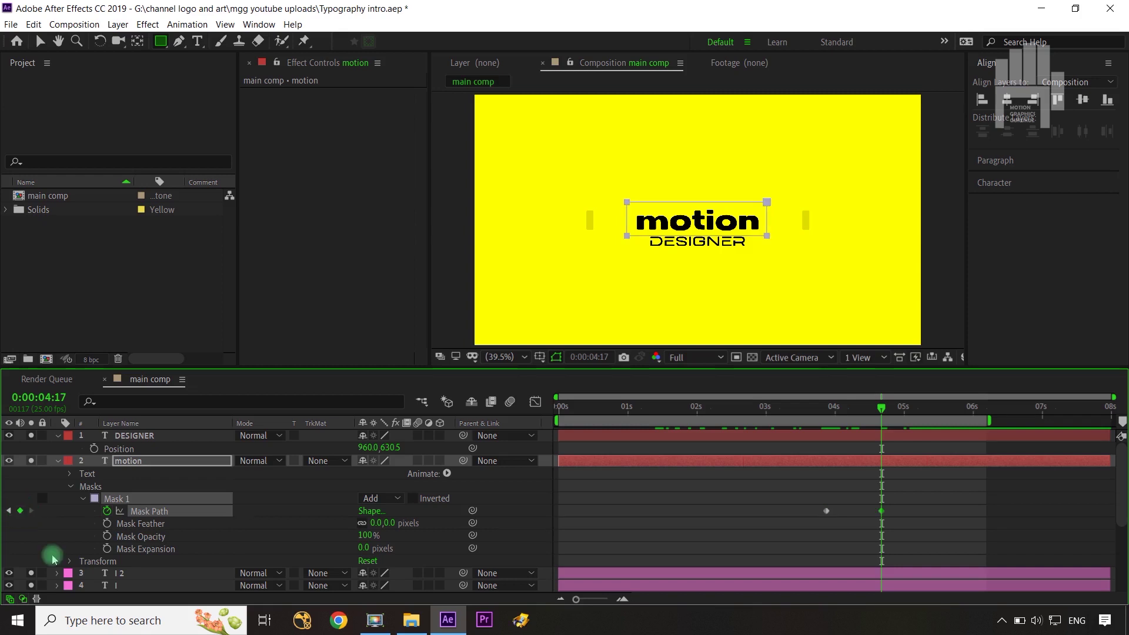
# - Keyframe Mask 1's Mask Opacity at 100% at 0:00:04:17 and 0% at 0:00:03:22
pyautogui.click(107, 537)
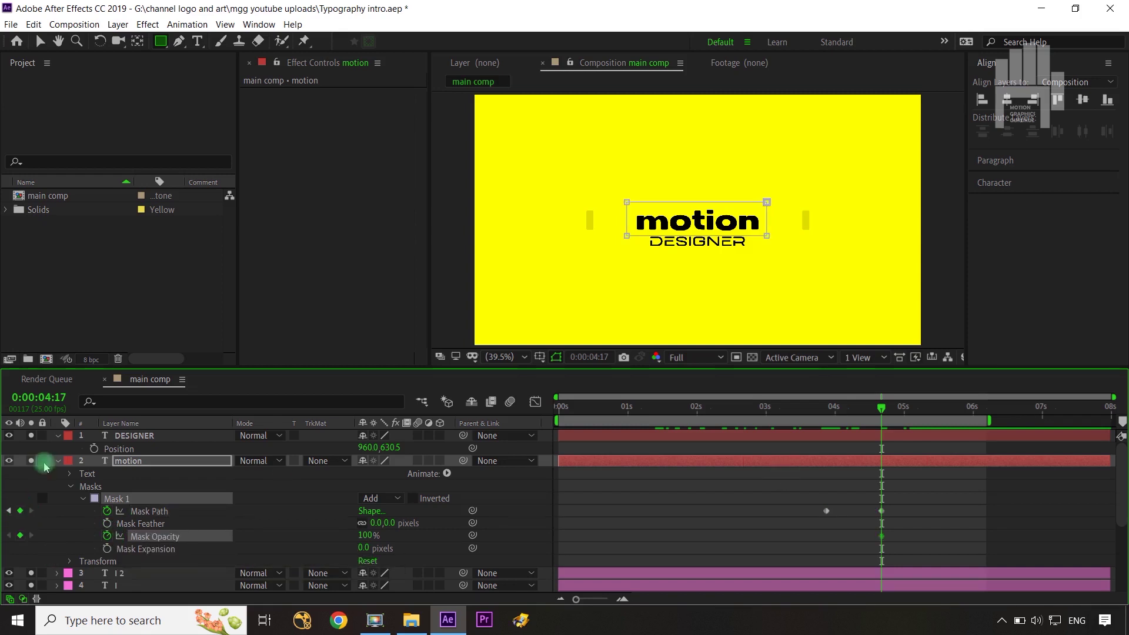
pyautogui.click(8, 510)
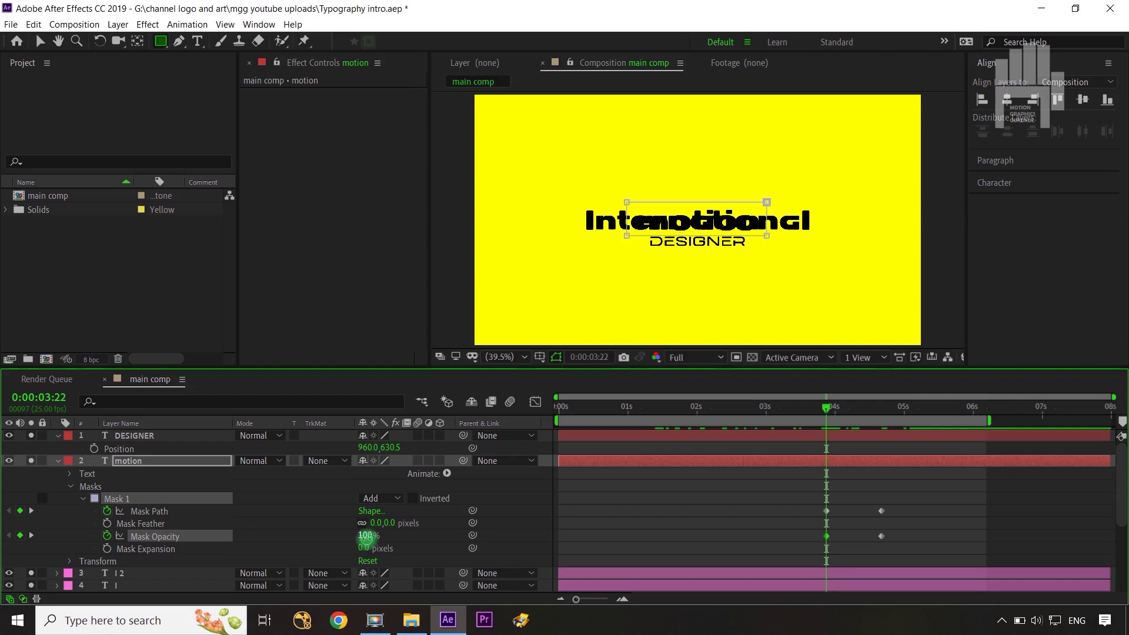
pyautogui.moveTo(364, 535); pyautogui.dragTo(258, 532)
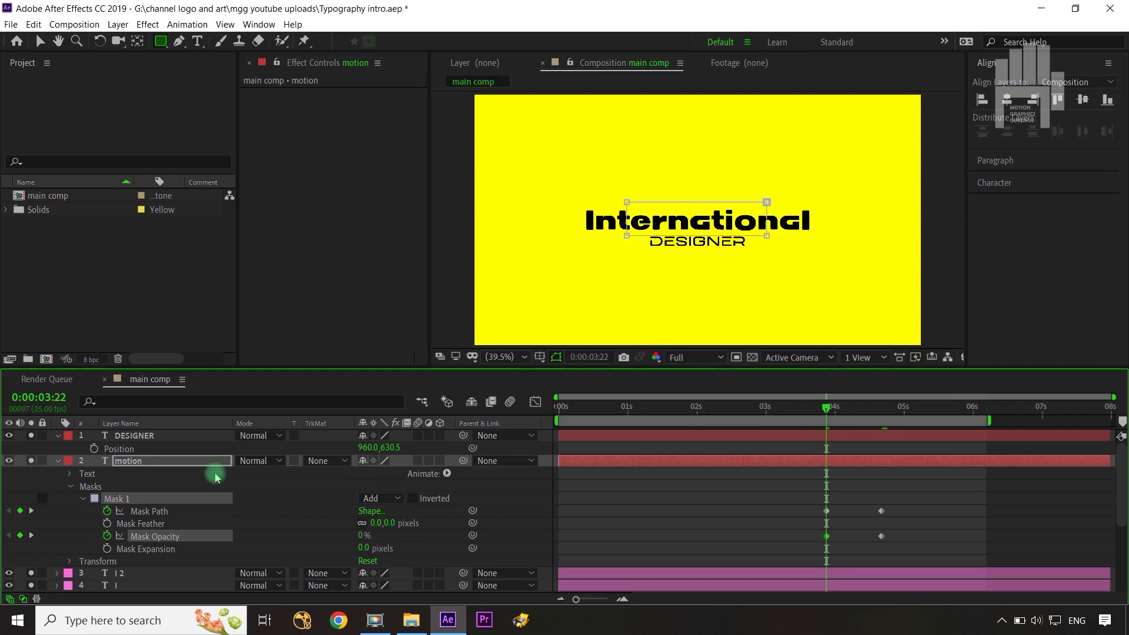
# - At 0:00:03:22, narrow Mask 1 from both sides into a thin strip at the center of the motion text
pyautogui.click(175, 513)
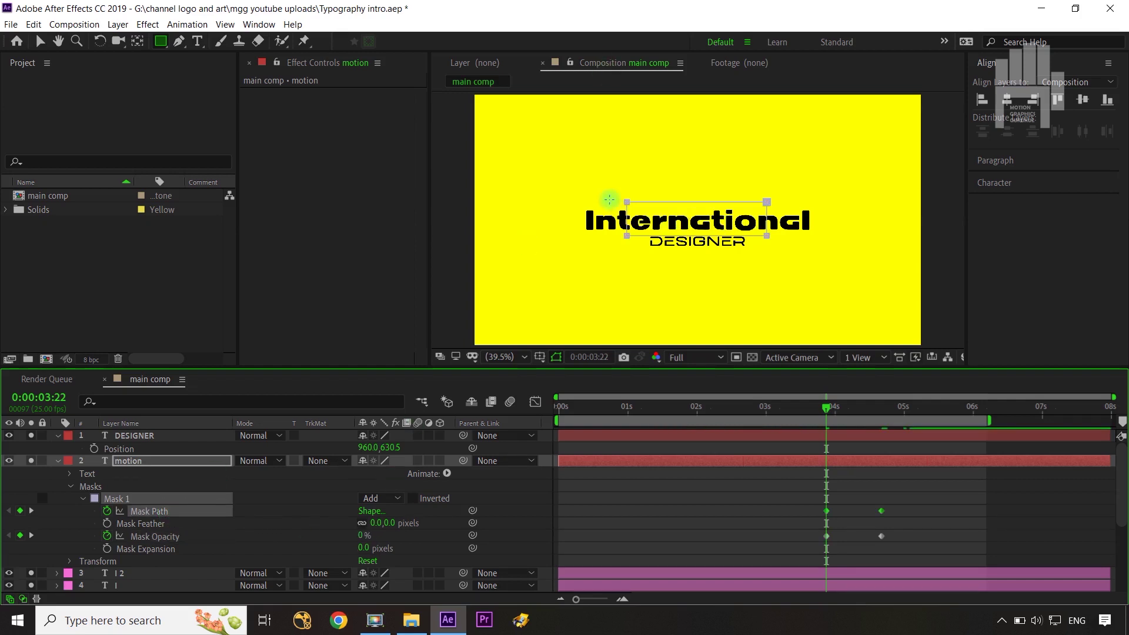
pyautogui.press('v')
pyautogui.moveTo(611, 186); pyautogui.dragTo(671, 238)
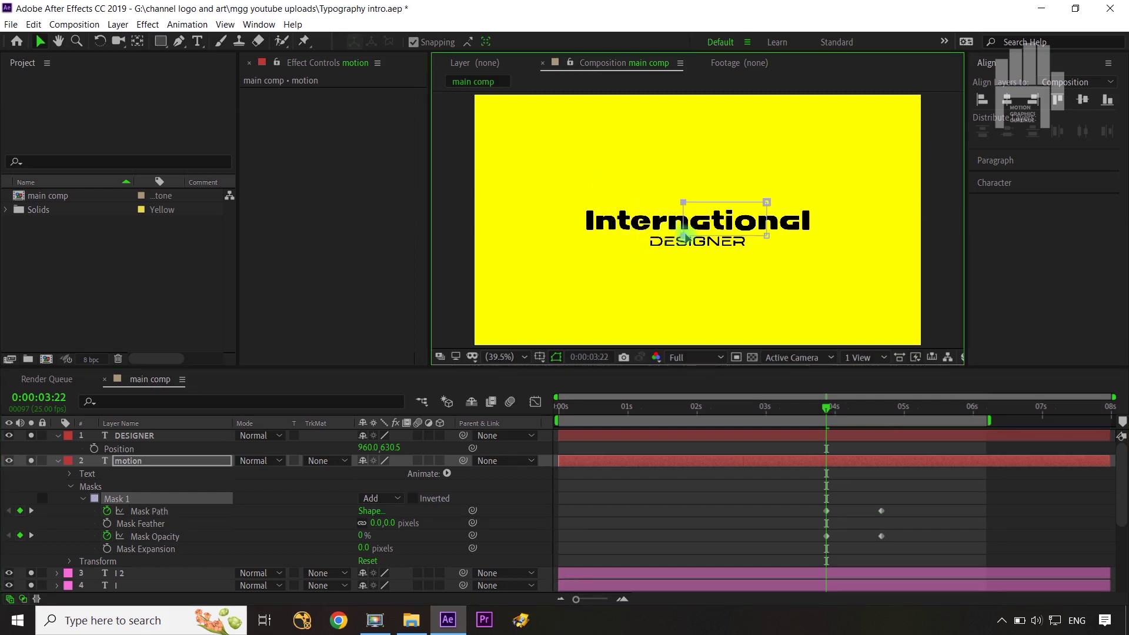
pyautogui.click(766, 202)
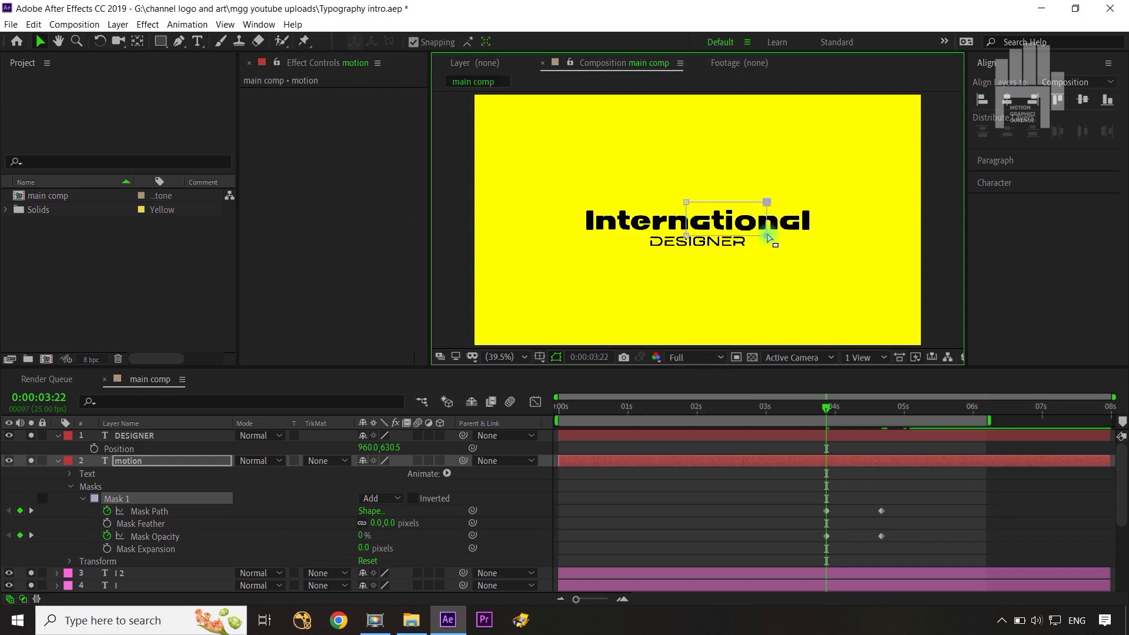
pyautogui.moveTo(767, 235); pyautogui.dragTo(732, 236)
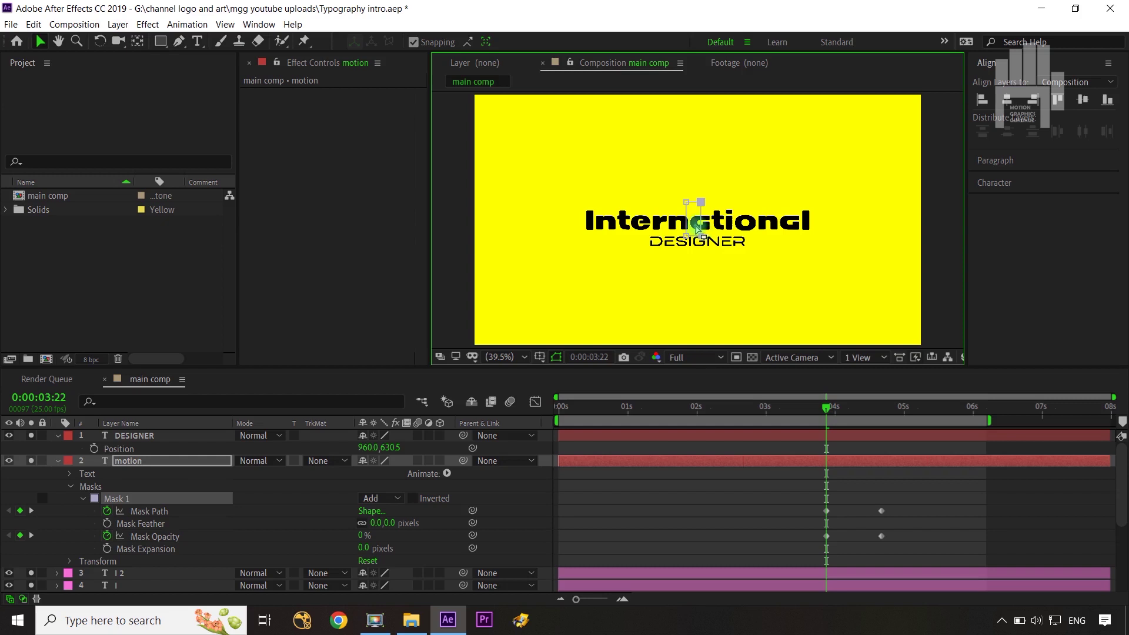
# - Apply Easy Ease to the Mask Path and Mask Opacity keyframes and adjust the easing at the end keyframes in the Graph Editor
pyautogui.moveTo(928, 503); pyautogui.dragTo(801, 536)
pyautogui.press('F9')
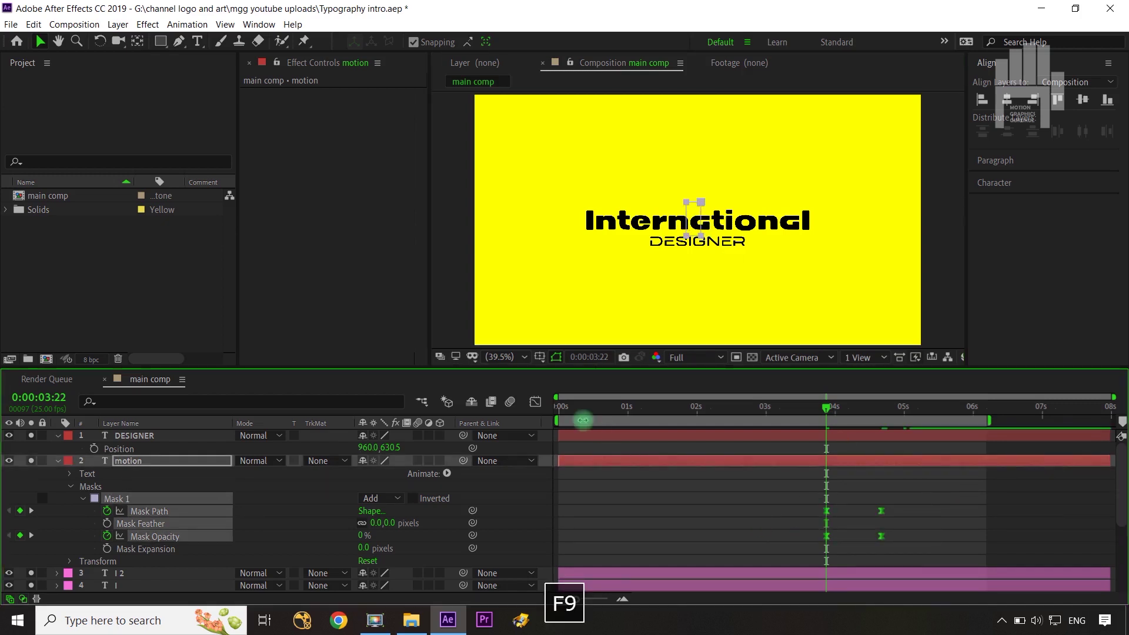
pyautogui.click(535, 402)
pyautogui.moveTo(903, 518); pyautogui.dragTo(841, 533)
pyautogui.click(536, 403)
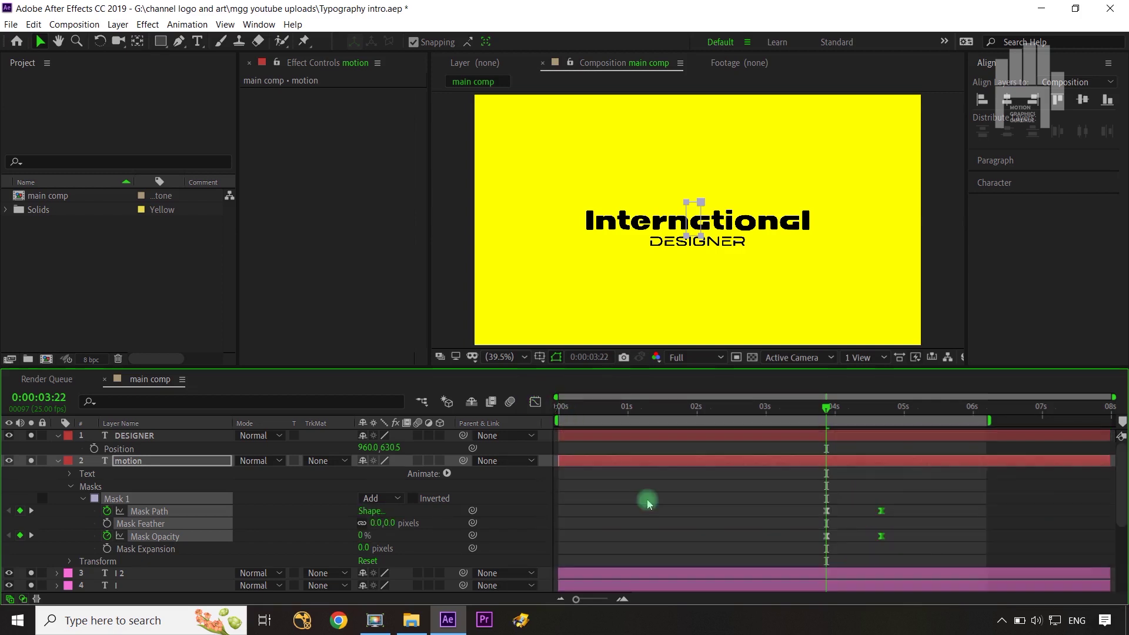
# - Shift both Mask Opacity keyframes later so the fade-in starts just after the 4-second mark, and check it at 0:00:04:13
pyautogui.click(914, 534)
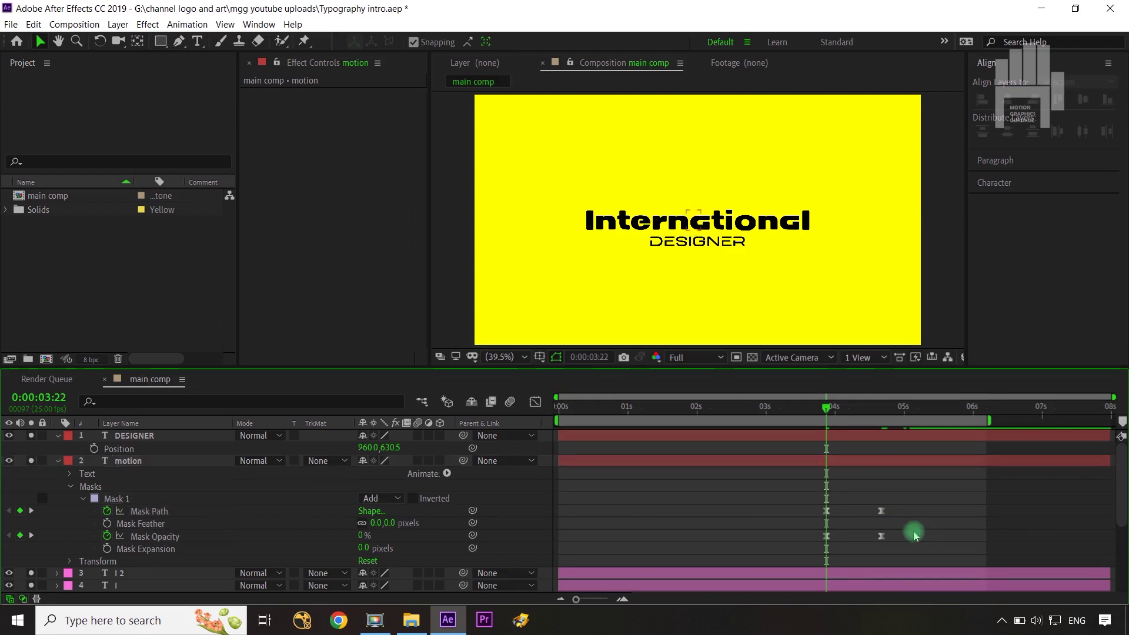
pyautogui.hotkey('shift', 'pagedown')
pyautogui.click(826, 537)
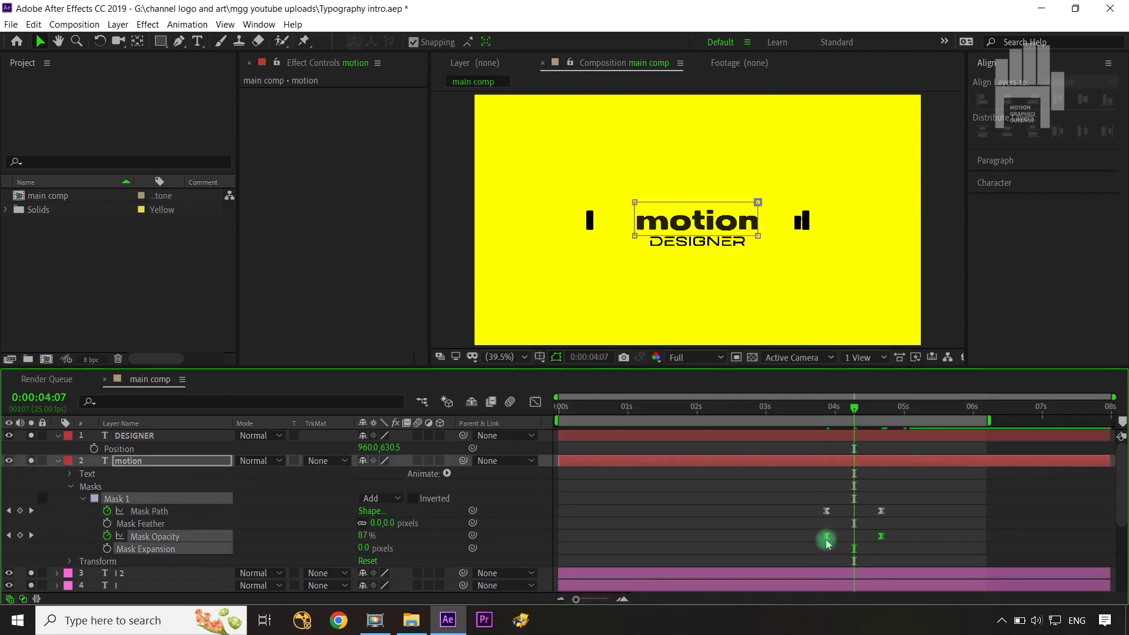
pyautogui.moveTo(826, 542); pyautogui.dragTo(848, 546)
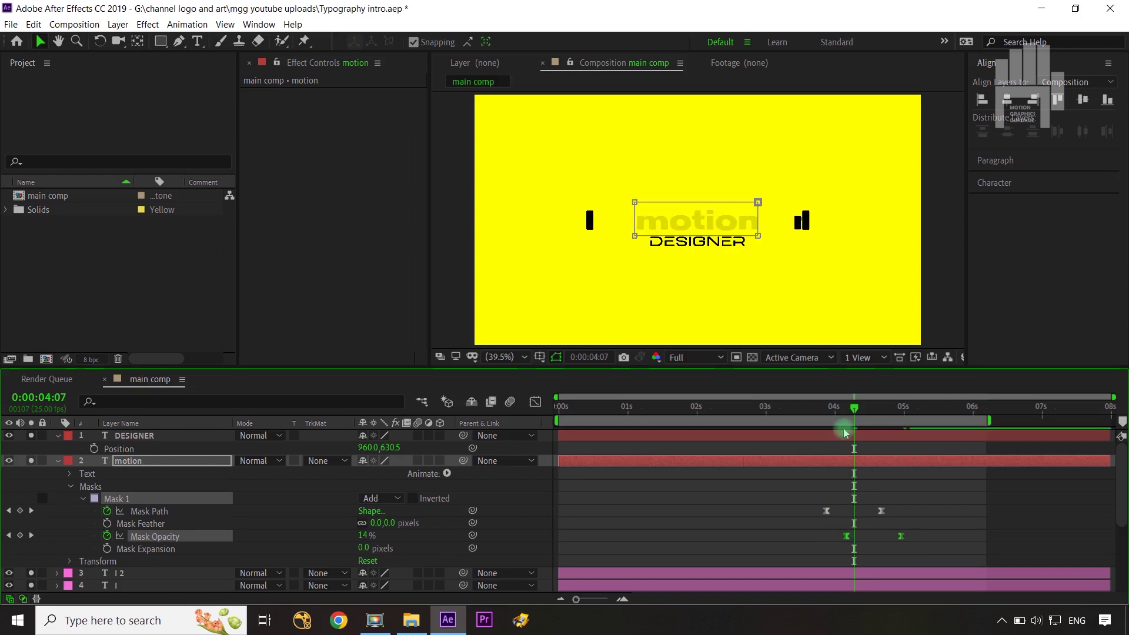
pyautogui.moveTo(854, 409)
pyautogui.mouseDown()
pyautogui.moveTo(827, 410)
pyautogui.moveTo(871, 420)
pyautogui.mouseUp()
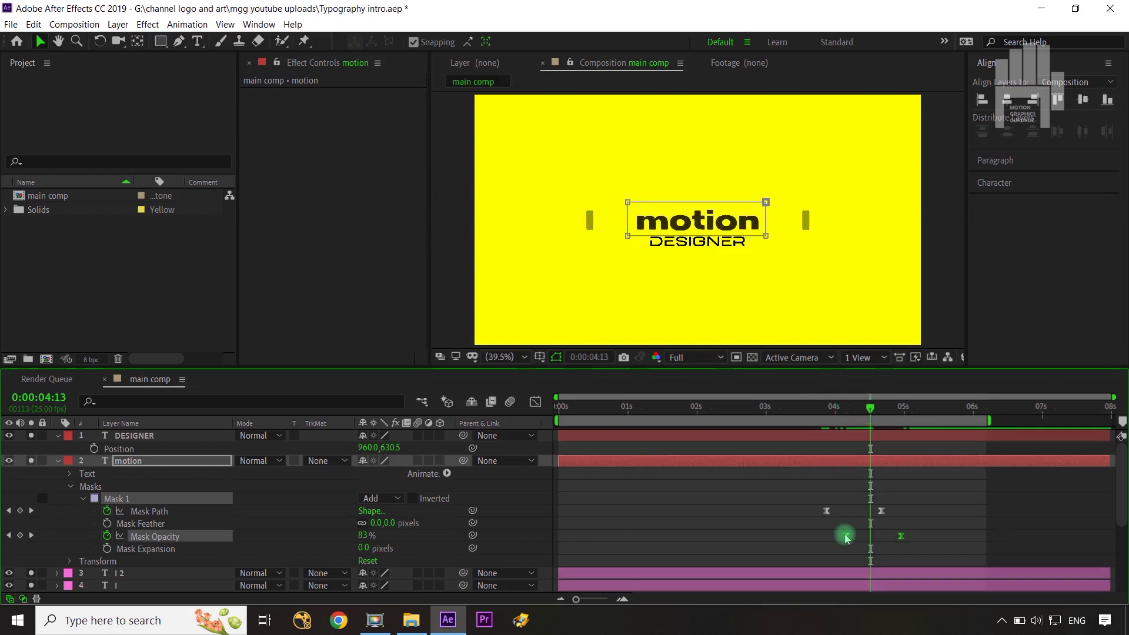
# - Shift both Mask Opacity keyframes slightly earlier so the fade-in ends at 0:00:04:22, and return to 0:00:03:22
pyautogui.moveTo(845, 536); pyautogui.dragTo(840, 537)
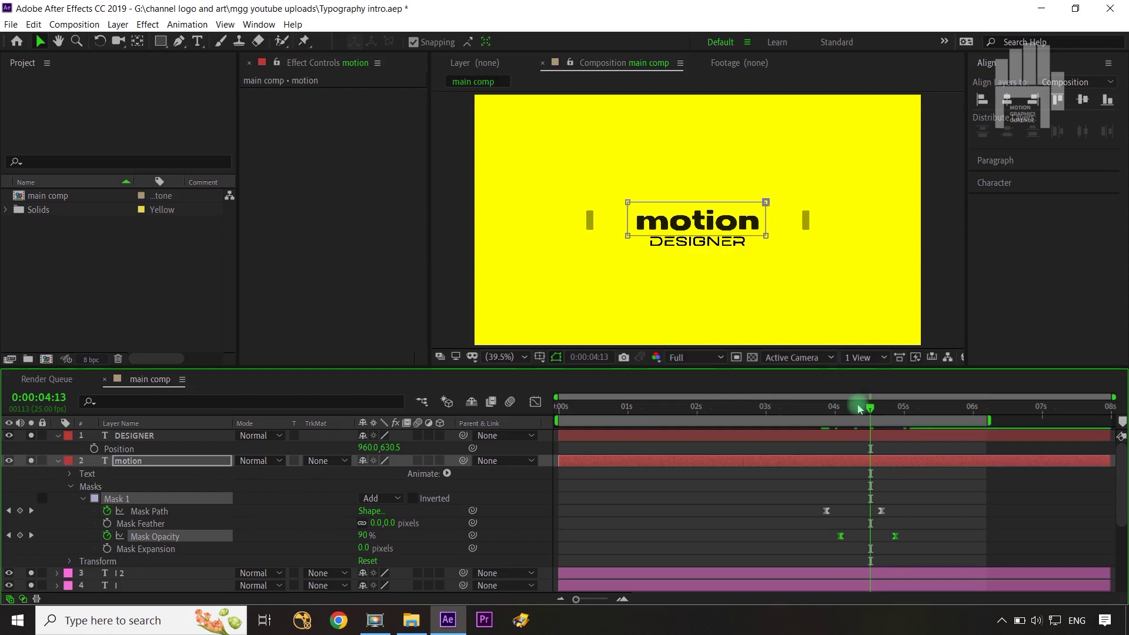
pyautogui.moveTo(854, 419); pyautogui.dragTo(827, 421)
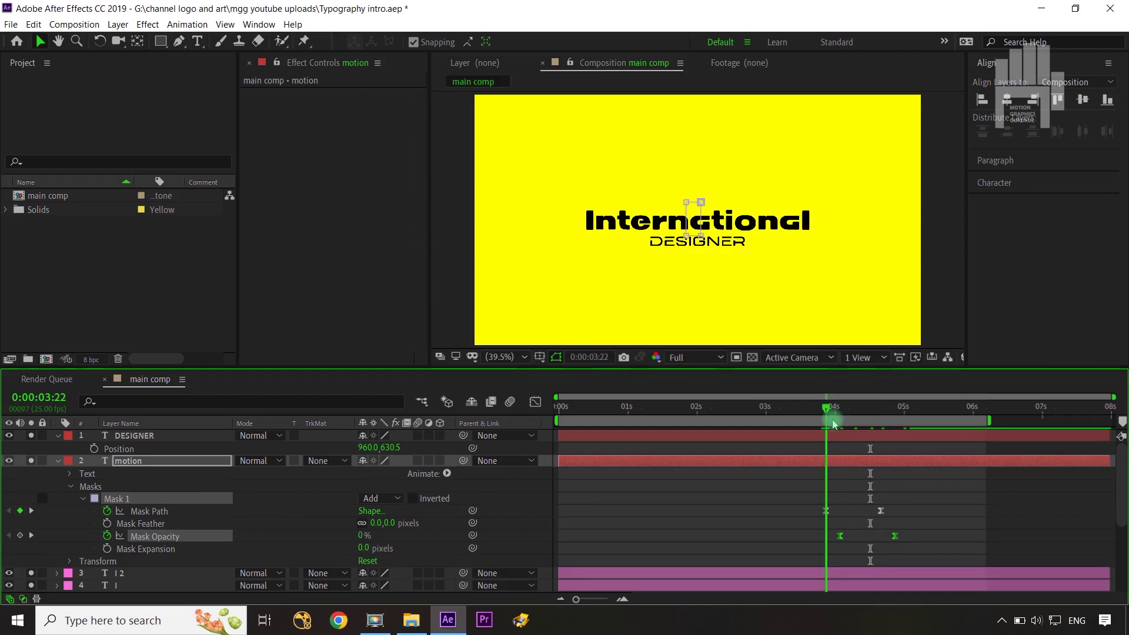
# - Keyframe DESIGNER's Position and Opacity from 960.0, 550.5 and 0% at 0:00:03:22 to 960.0, 630.5 and 100% at 0:00:04:22
pyautogui.click(137, 436)
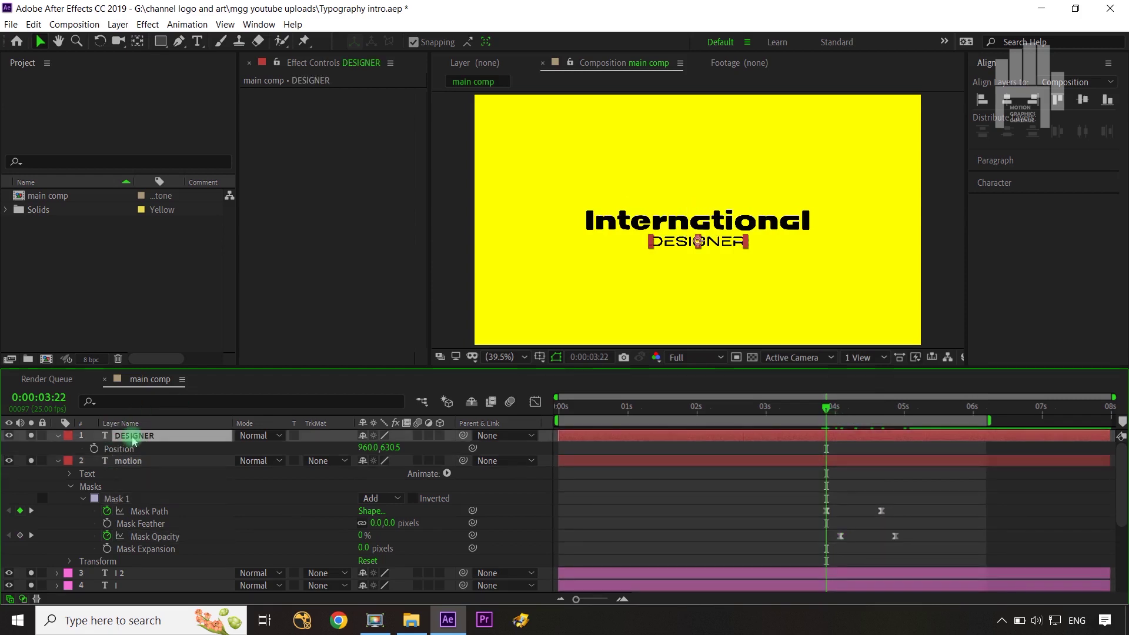
pyautogui.hotkey('shift', 't')
pyautogui.click(94, 449)
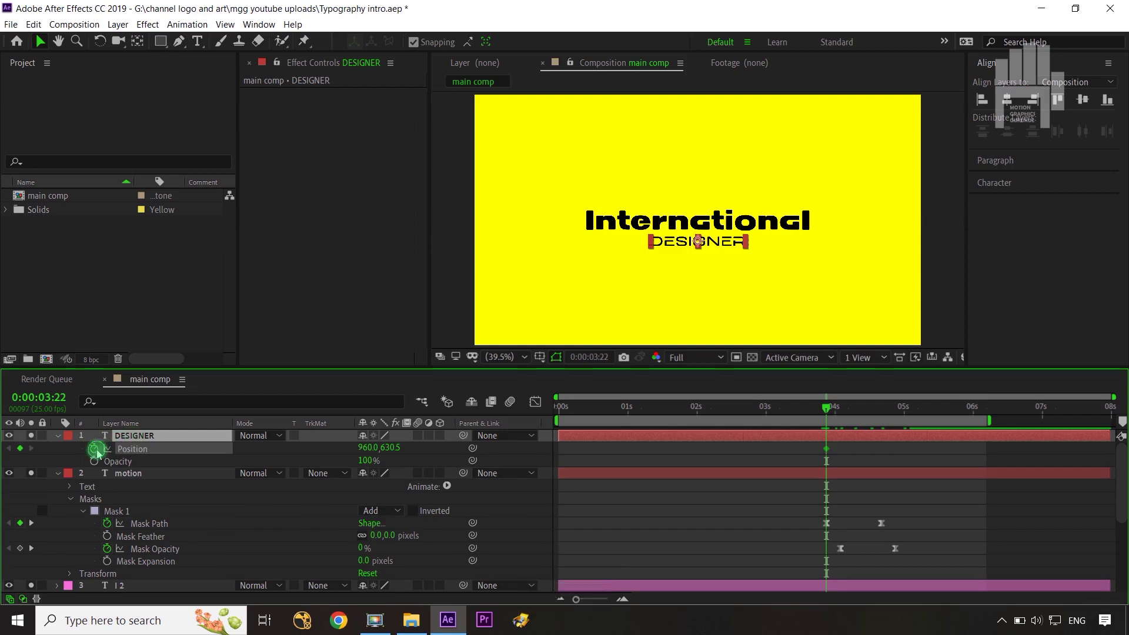
pyautogui.click(94, 461)
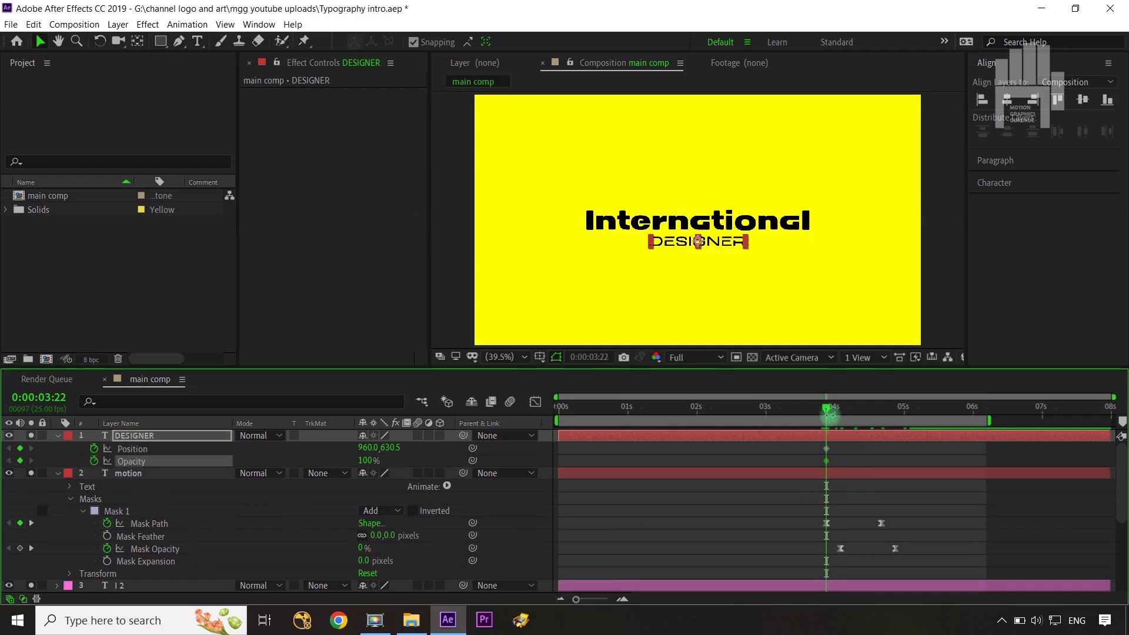
pyautogui.moveTo(827, 409); pyautogui.dragTo(893, 420)
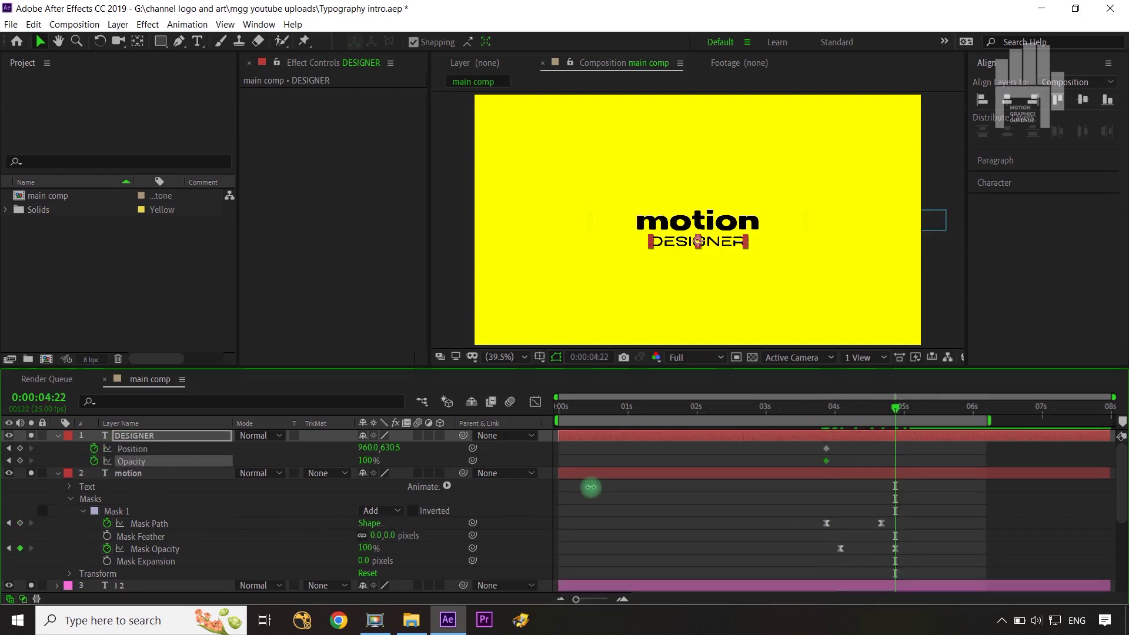
pyautogui.click(20, 448)
pyautogui.click(20, 461)
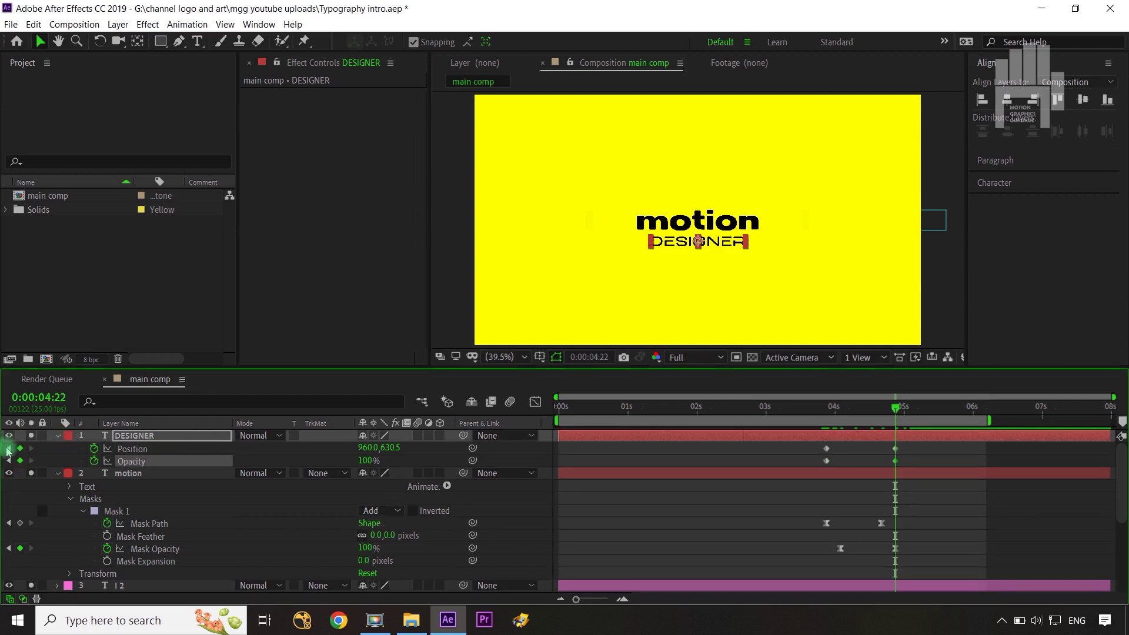
pyautogui.click(9, 450)
pyautogui.moveTo(392, 447); pyautogui.dragTo(241, 468)
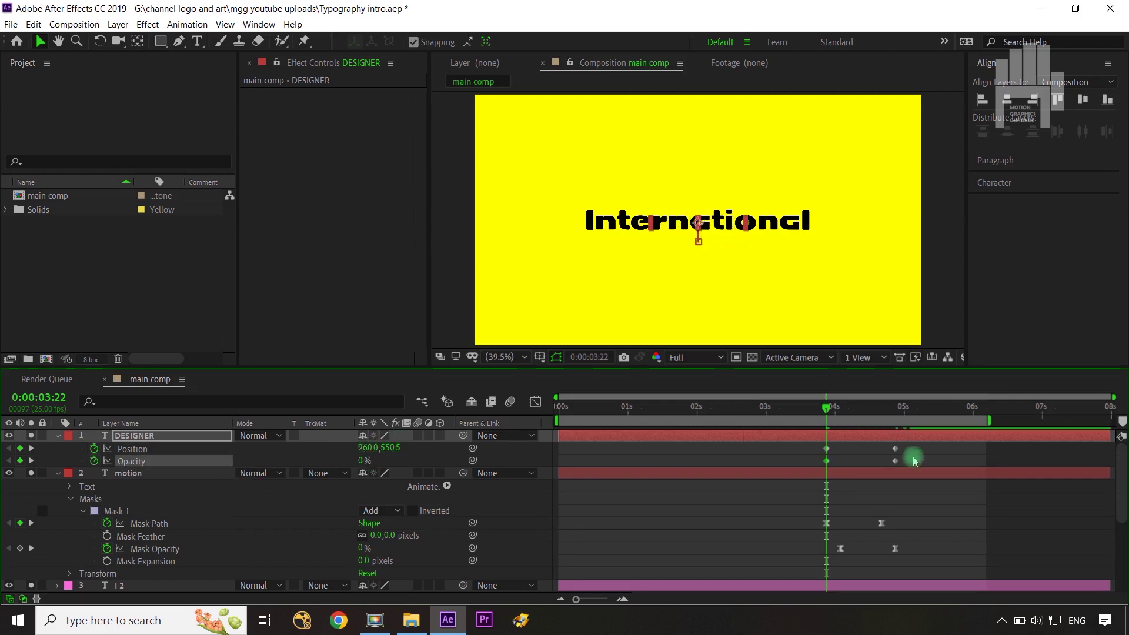
# - Apply Easy Ease to DESIGNER's Position and Opacity keyframes and lengthen the easing into the end keyframes in the Graph Editor
pyautogui.moveTo(913, 452); pyautogui.dragTo(809, 471)
pyautogui.press('F9')
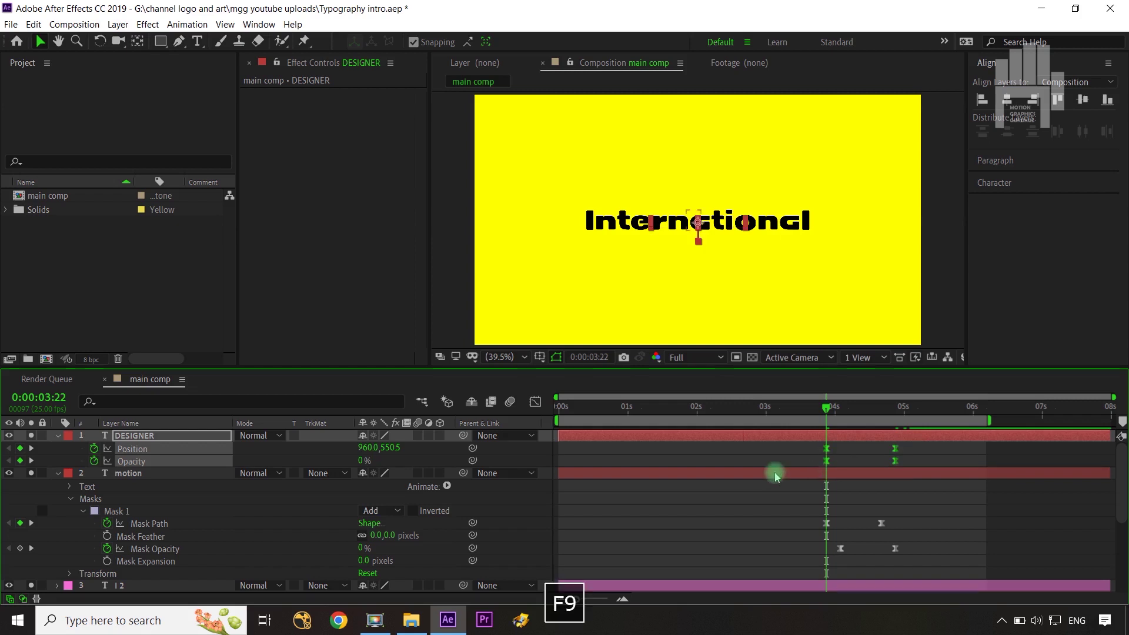
pyautogui.click(535, 402)
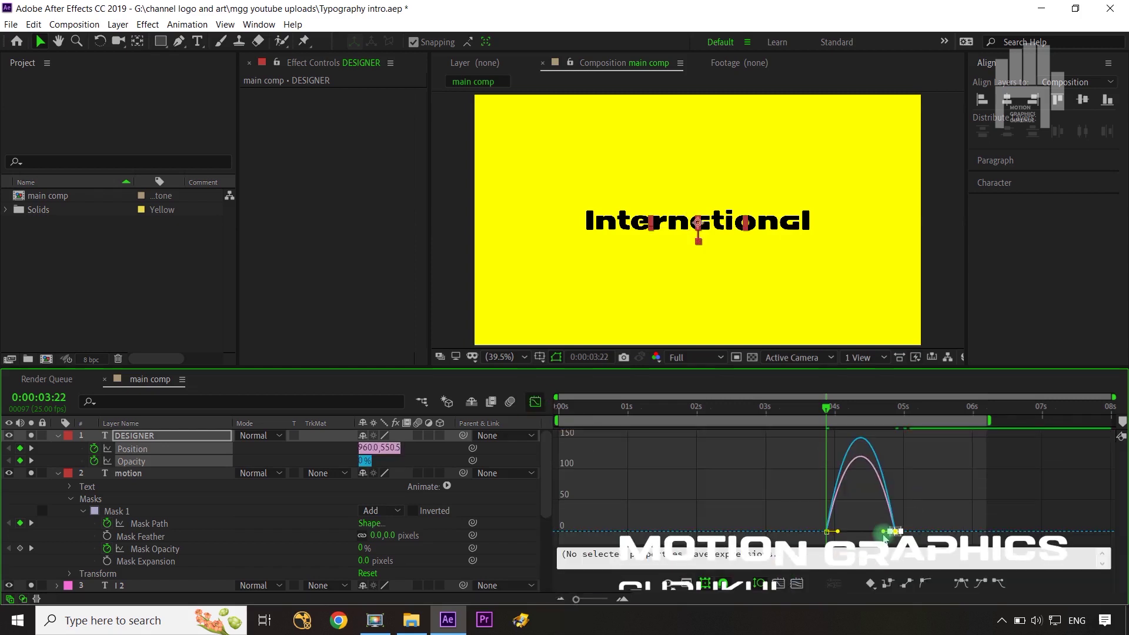
pyautogui.moveTo(883, 531); pyautogui.dragTo(659, 498)
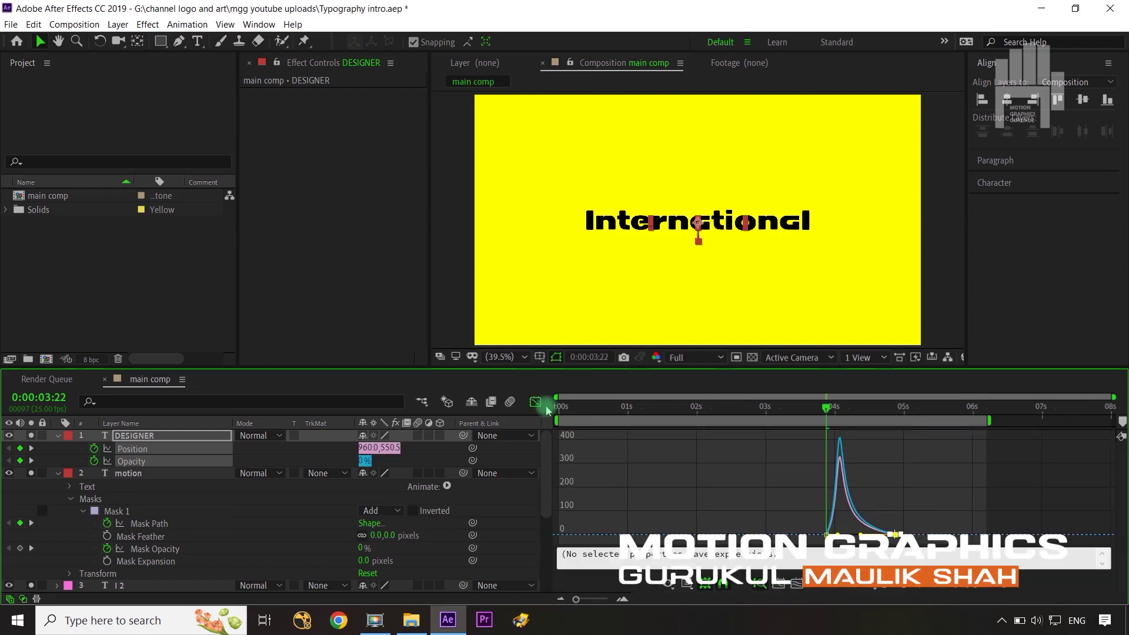
pyautogui.click(530, 398)
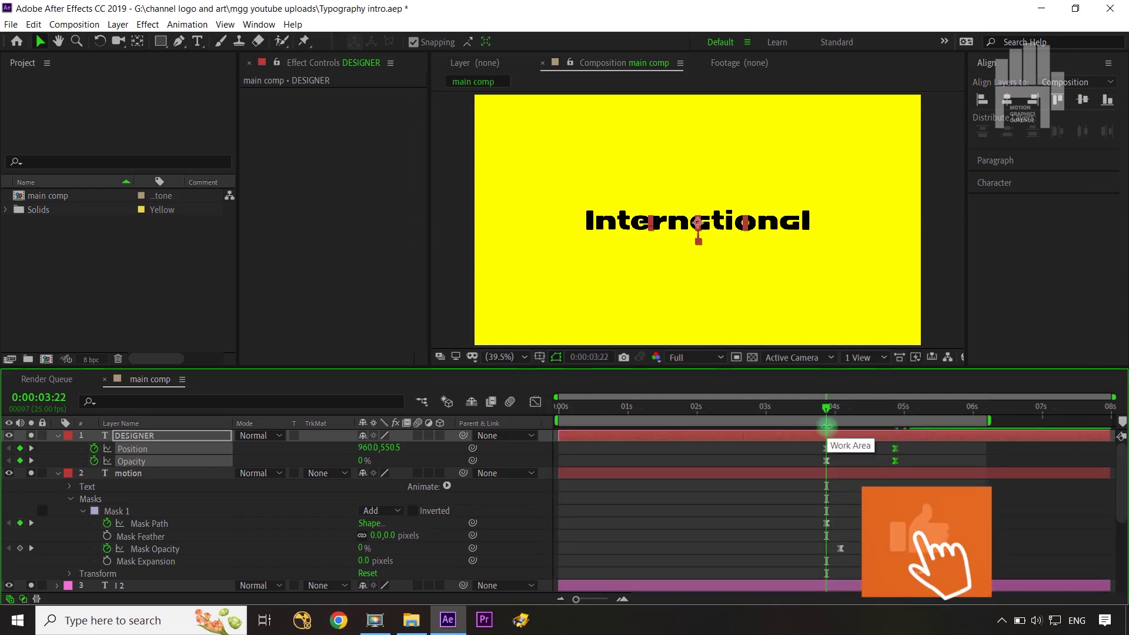
# - Trim the start of the DESIGNER layer to 0:00:04:00
pyautogui.hotkey('ctrl', 'Right')
pyautogui.hotkey('ctrl', 'Right')
pyautogui.hotkey('ctrl', 'Right')
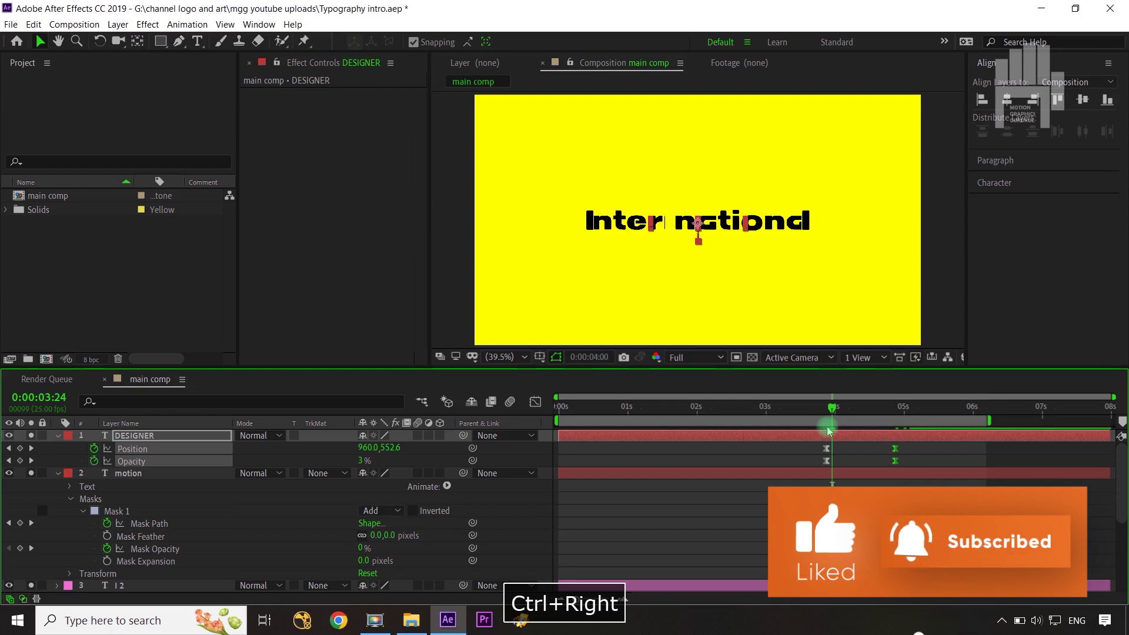
pyautogui.click(185, 440)
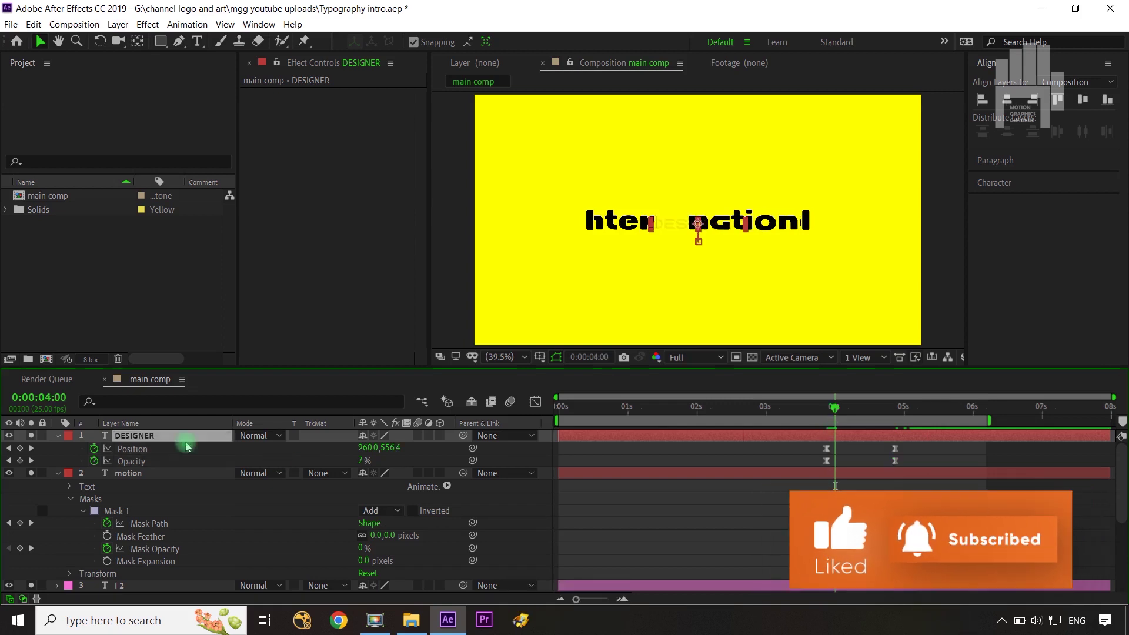
pyautogui.hotkey('alt', '[')
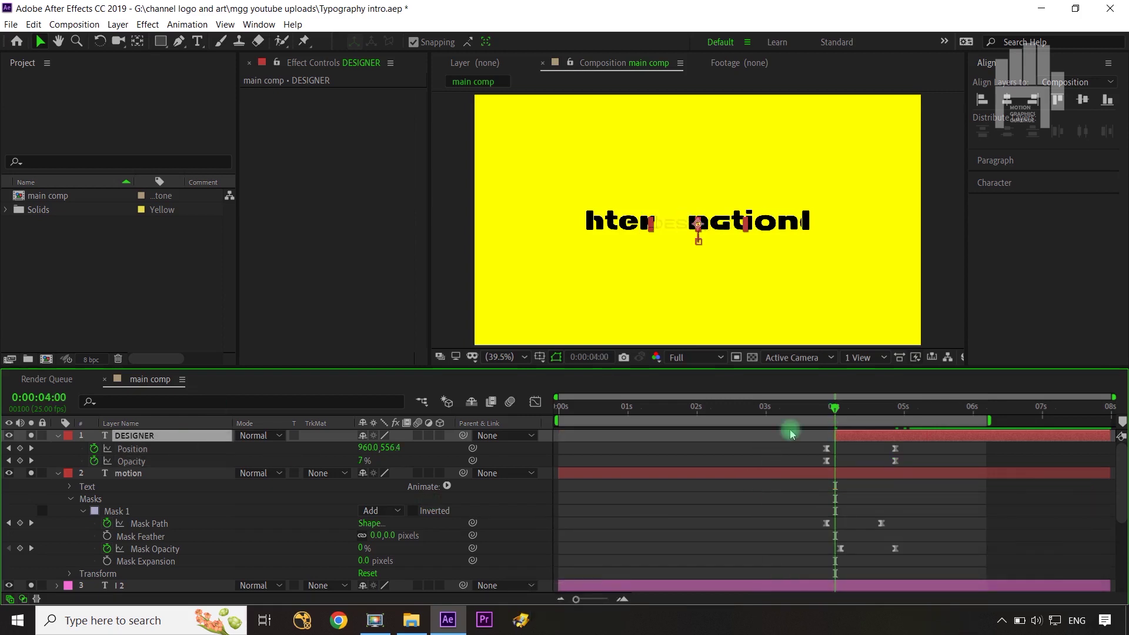
# - Trim the start of the motion layer to 0:00:03:22
pyautogui.moveTo(834, 414); pyautogui.dragTo(825, 418)
pyautogui.click(175, 474)
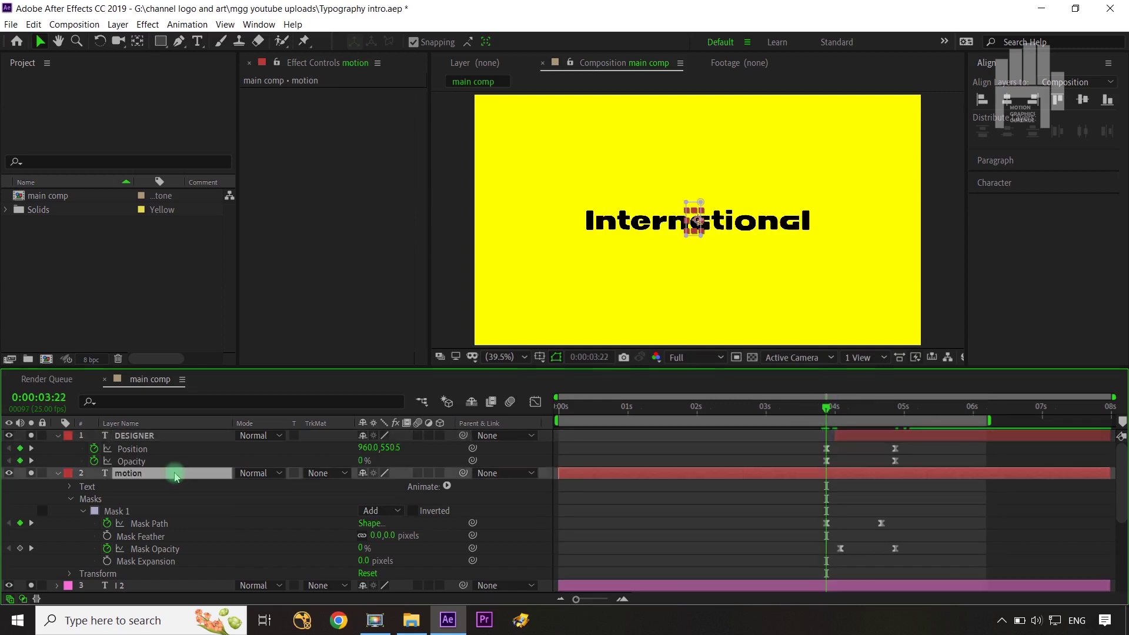
pyautogui.hotkey('alt', '[')
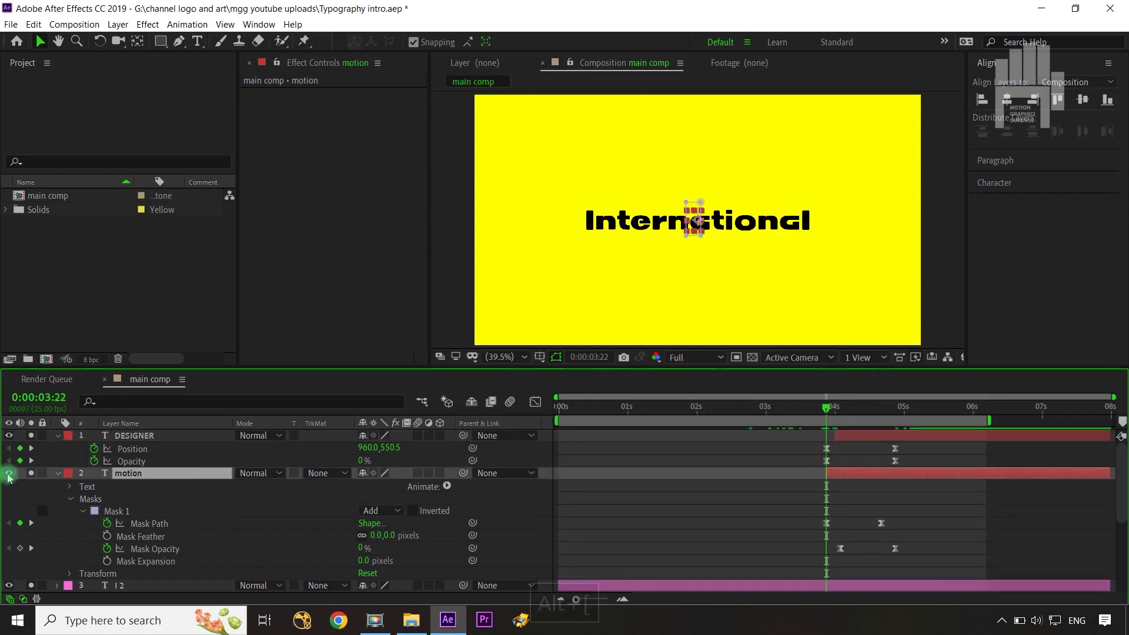
# - Collapse the properties of the DESIGNER and motion layers and clear the layer selection
pyautogui.click(57, 436)
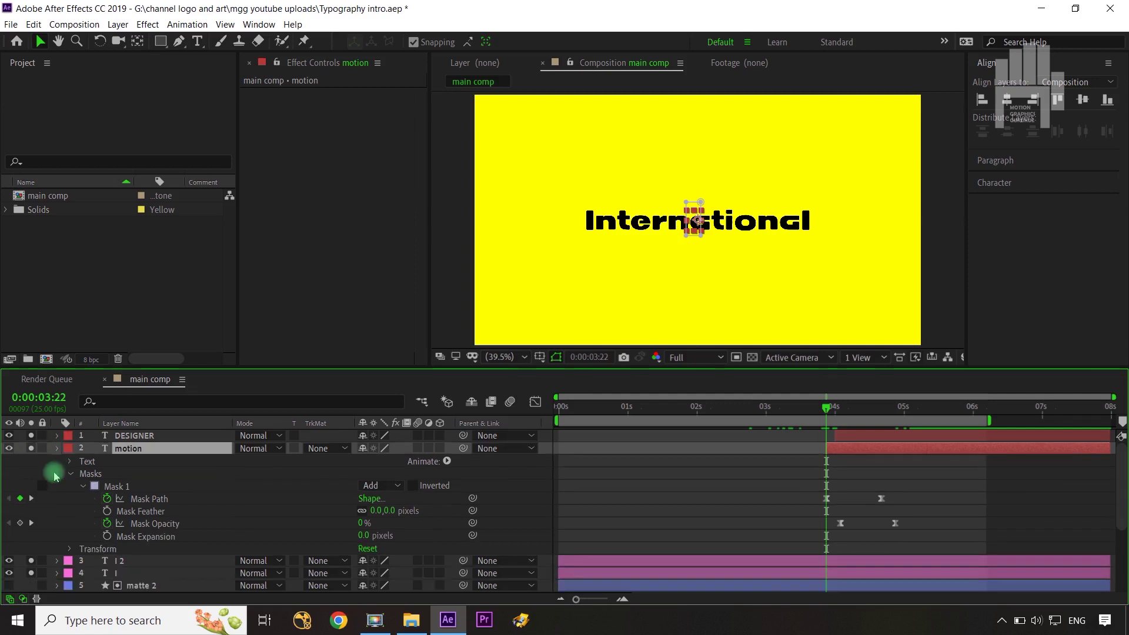
pyautogui.click(57, 448)
pyautogui.click(57, 498)
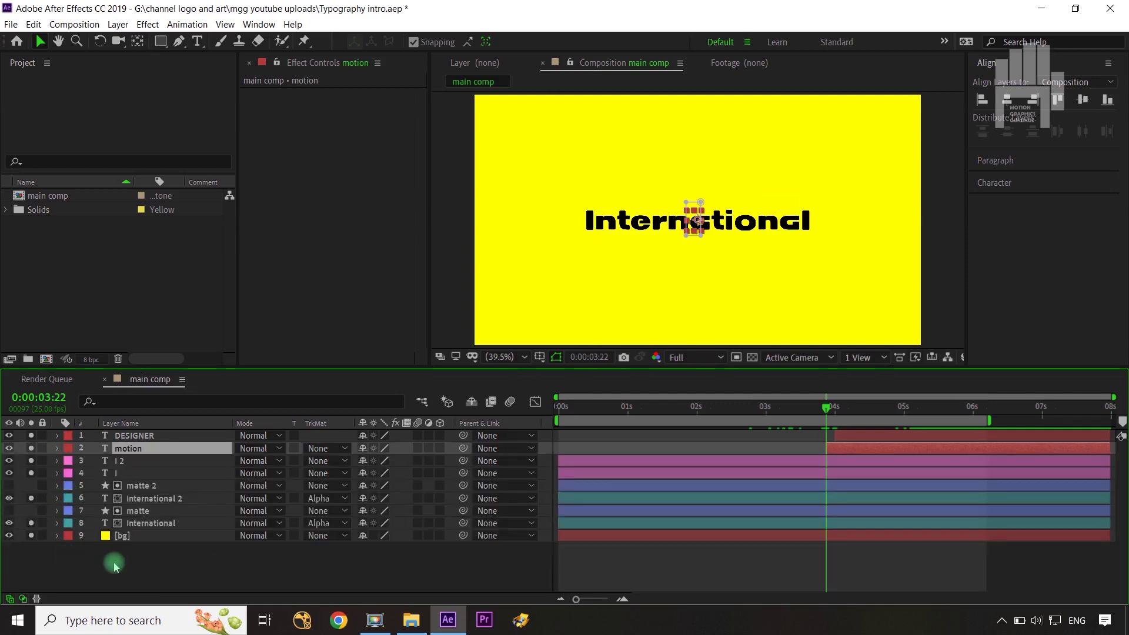
pyautogui.click(210, 567)
pyautogui.click(883, 570)
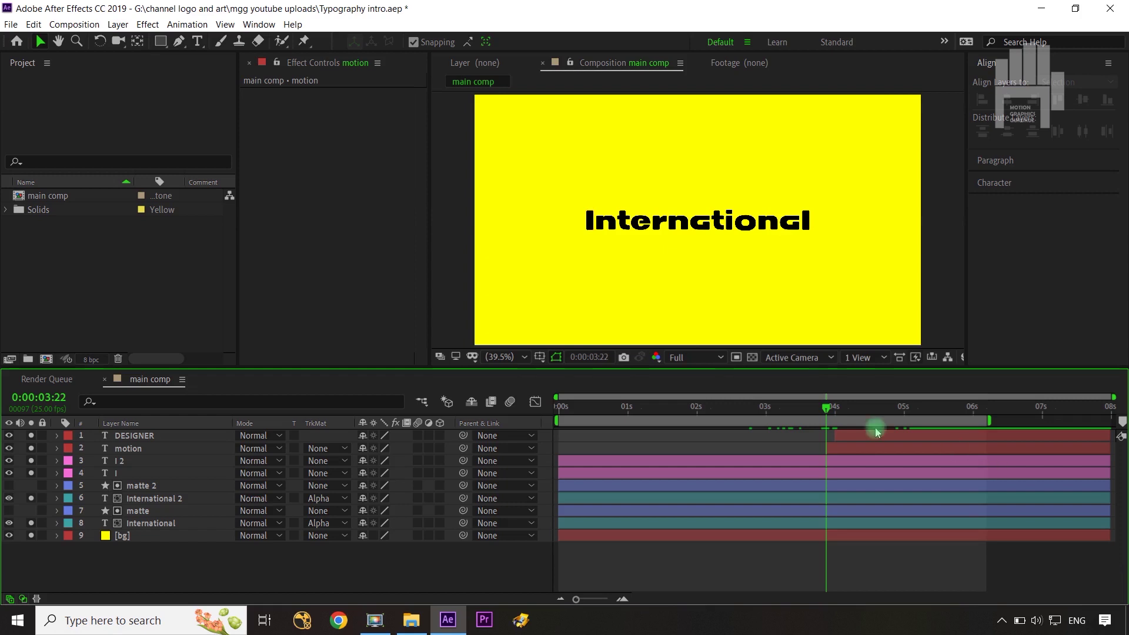
# - Trim the ends of both I layers, both matte layers and both International layers to 0:00:05:00, leaving out the bg layer
pyautogui.moveTo(828, 413); pyautogui.dragTo(906, 412)
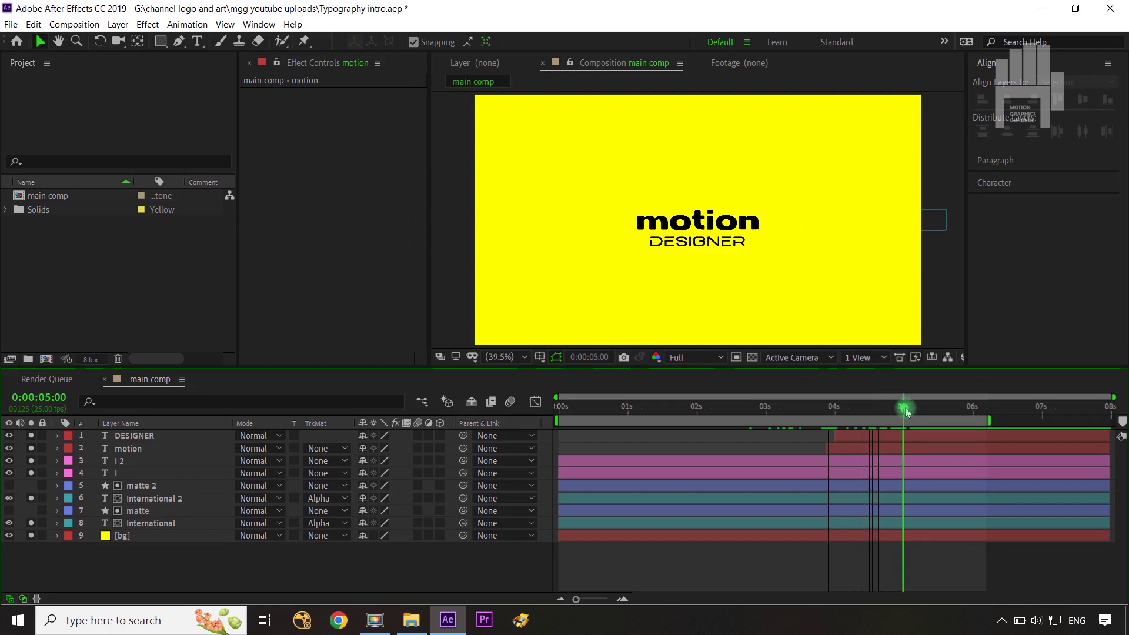
pyautogui.click(143, 463)
pyautogui.keyDown('shift'); pyautogui.click(156, 536); pyautogui.keyUp('shift')
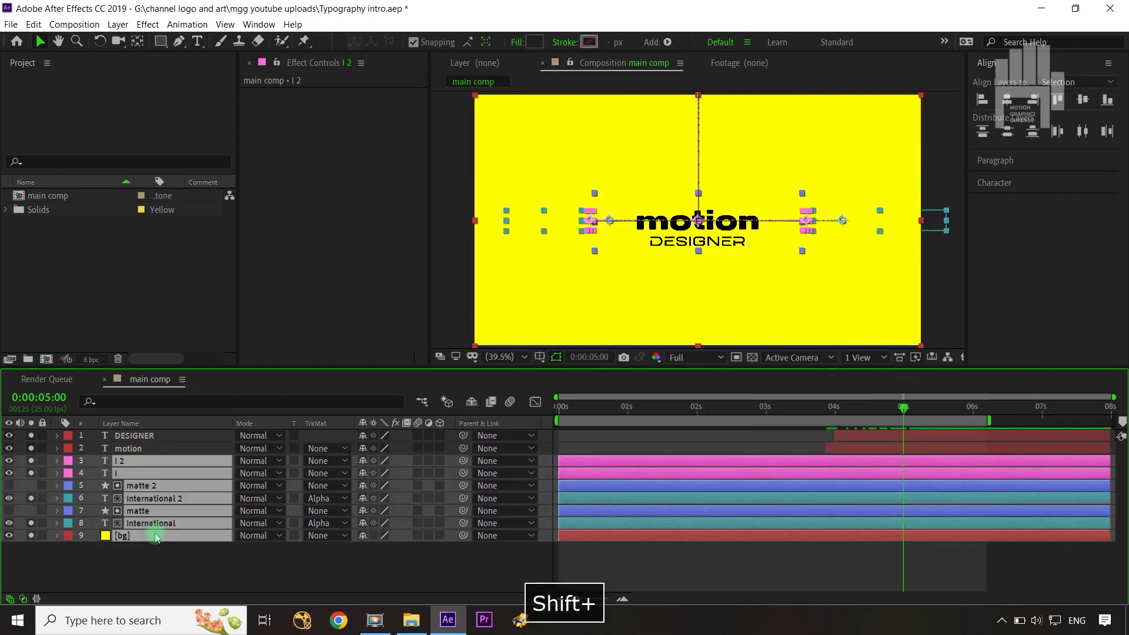
pyautogui.keyDown('ctrl'); pyautogui.click(156, 536); pyautogui.keyUp('ctrl')
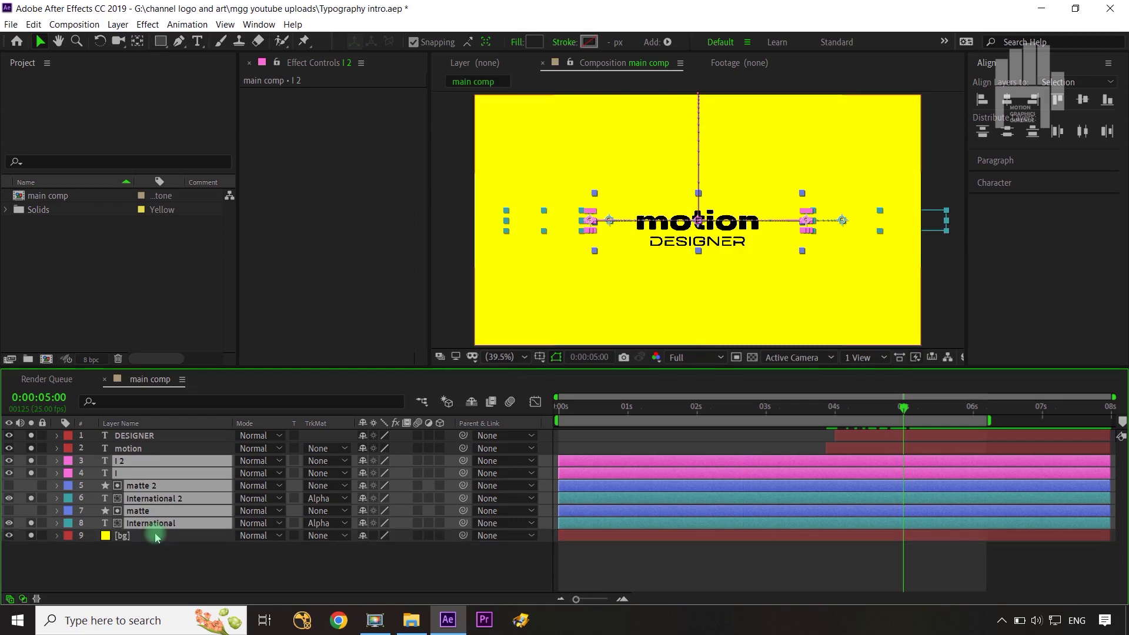
pyautogui.hotkey('alt', ']')
pyautogui.click(227, 560)
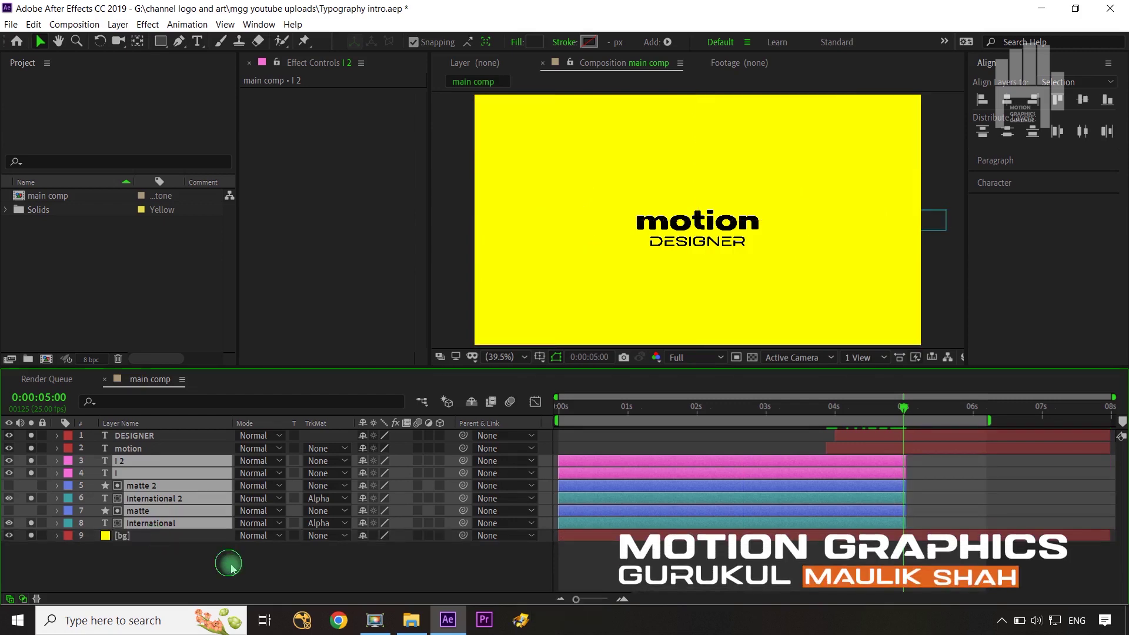
# - Return to 0:00:00:00 and enable motion blur for all nine layers and for the composition
pyautogui.moveTo(905, 415); pyautogui.dragTo(558, 438)
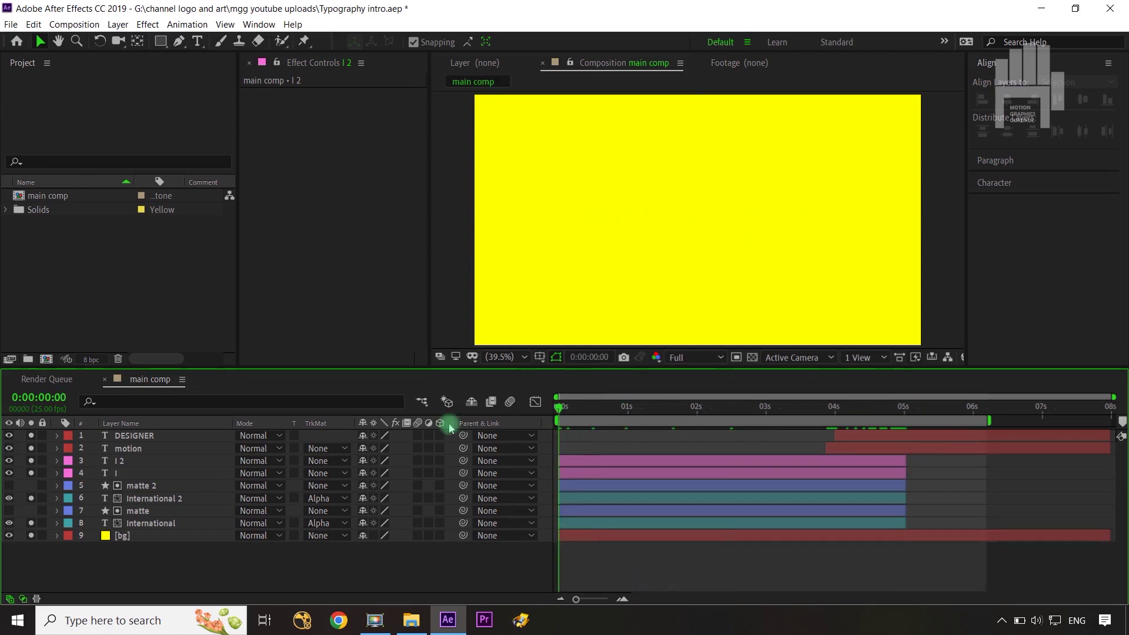
pyautogui.moveTo(415, 436); pyautogui.dragTo(420, 536)
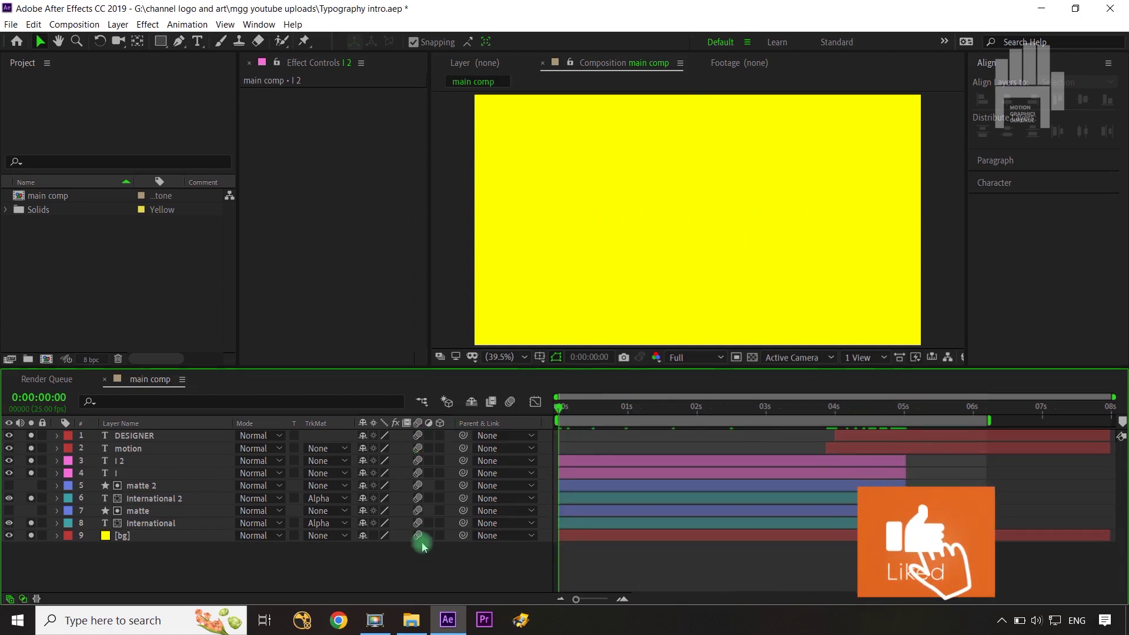
pyautogui.click(510, 401)
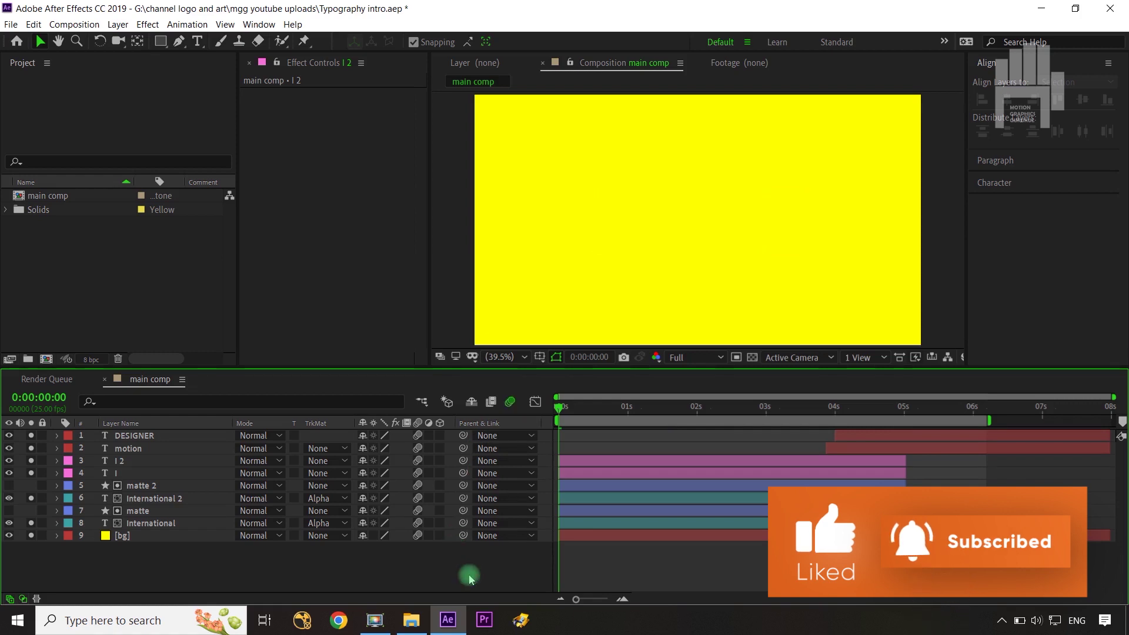